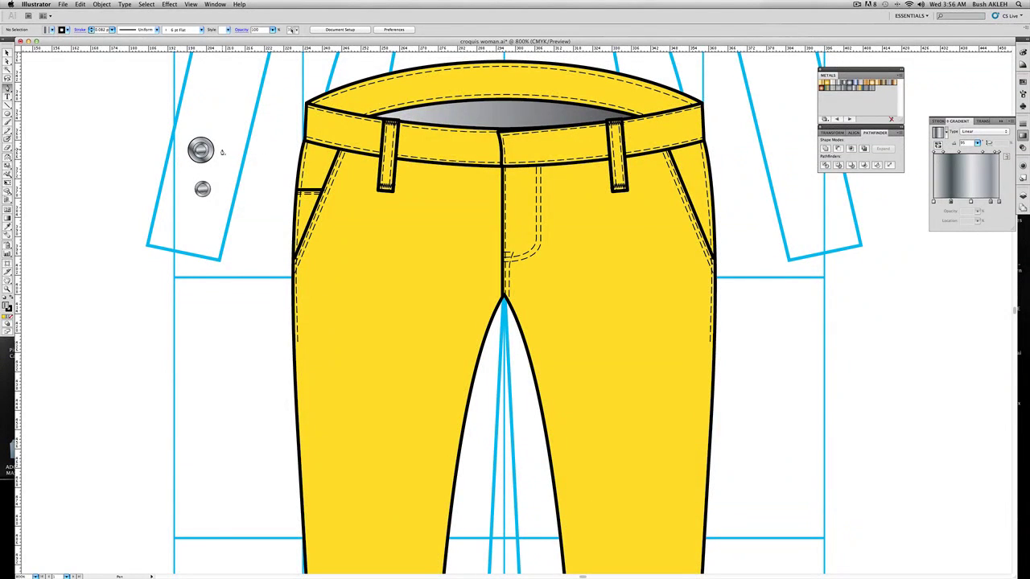
- Draw an unfilled keyhole-shaped buttonhole path around the large metal button, tapering to a point beside it
left_click(222, 149)
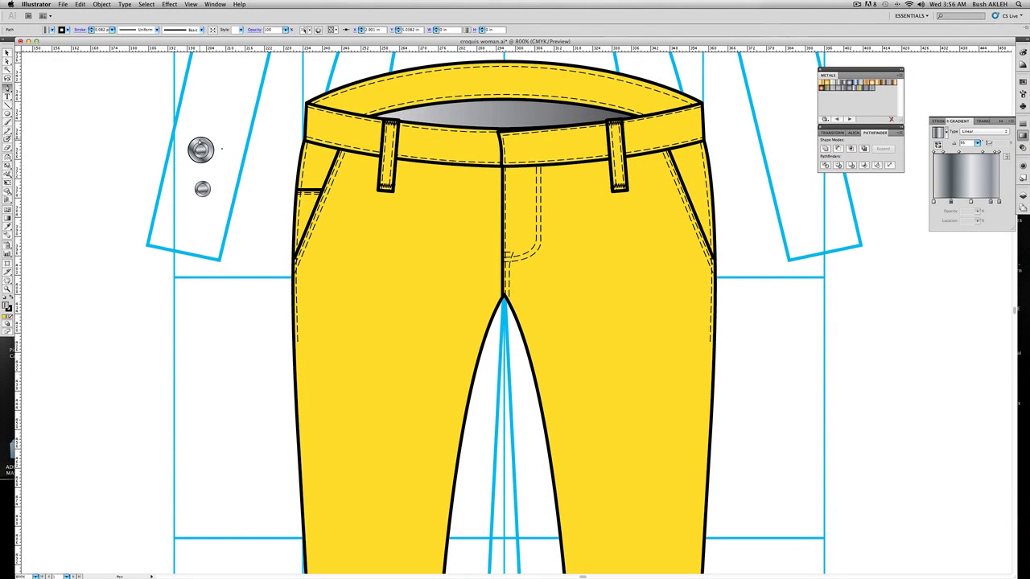
left_click_drag(194, 132, 200, 141)
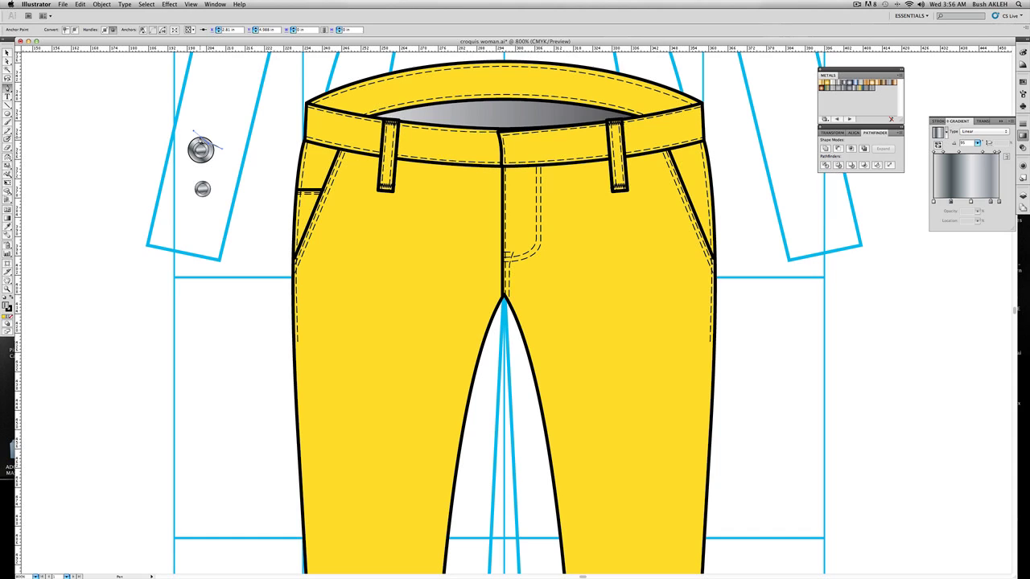
left_click(200, 140)
left_click_drag(188, 150, 187, 158)
left_click(10, 317)
key("p")
left_click_drag(200, 163, 231, 150)
- Reshape the pointed end of the buttonhole path by adjusting its anchor point and handles
left_click(7, 54)
left_click(7, 63)
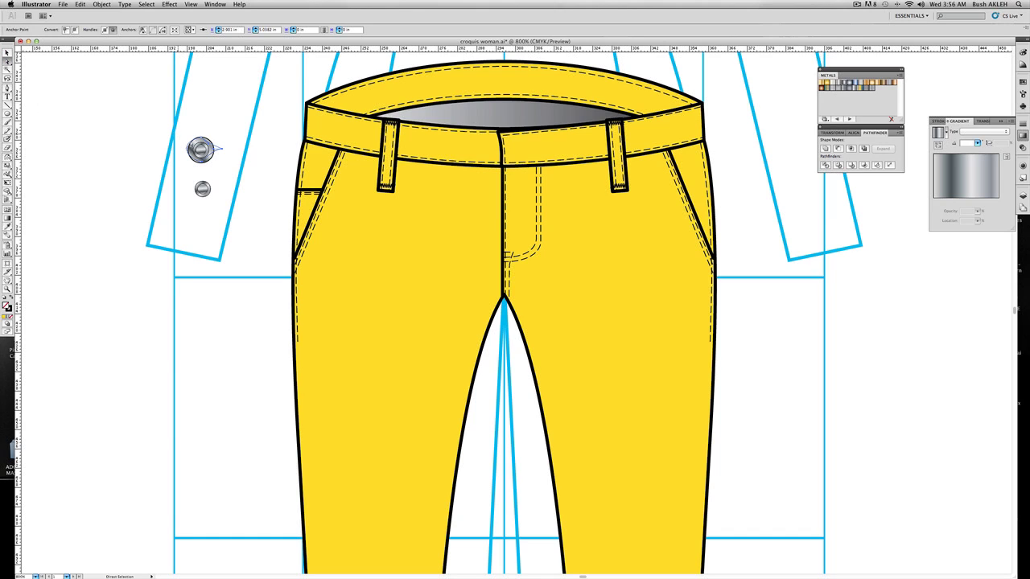
left_click(219, 151)
left_click_drag(223, 151, 225, 157)
left_click(223, 128)
left_click(227, 155)
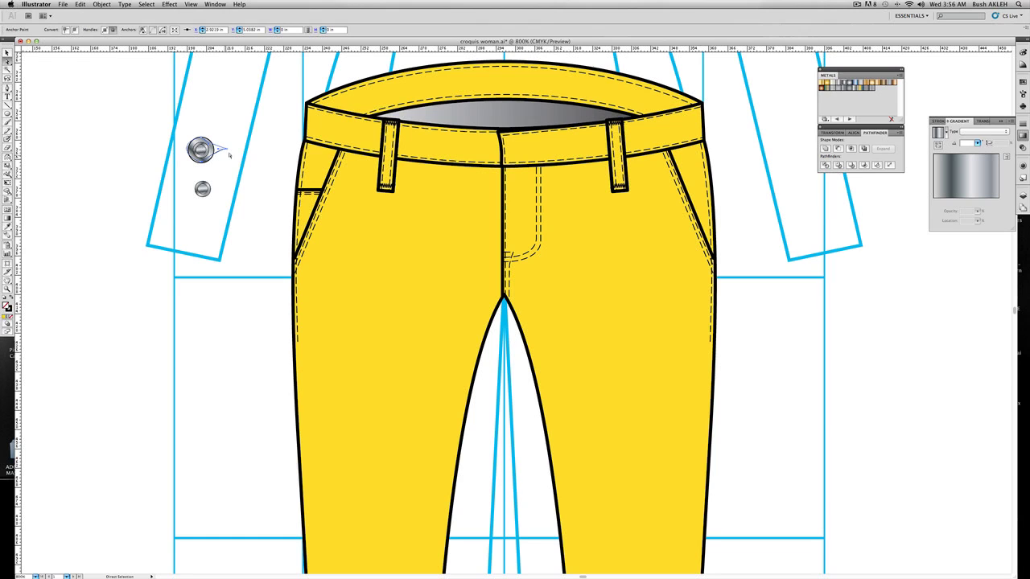
- Apply a Zig Zag effect to the buttonhole path with relative size 5%, 29 ridges per segment and corner points
left_click(170, 4)
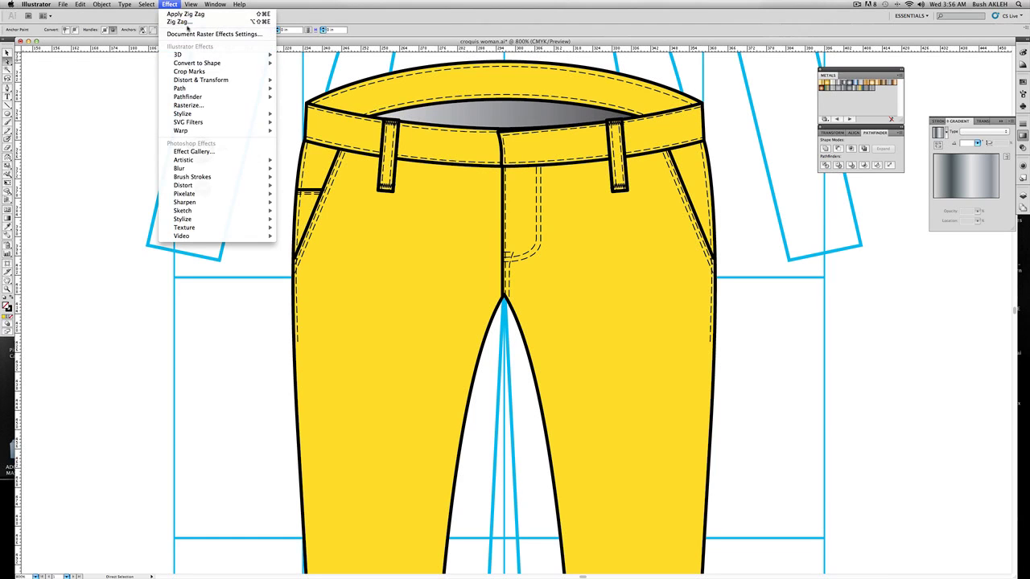
left_click(184, 22)
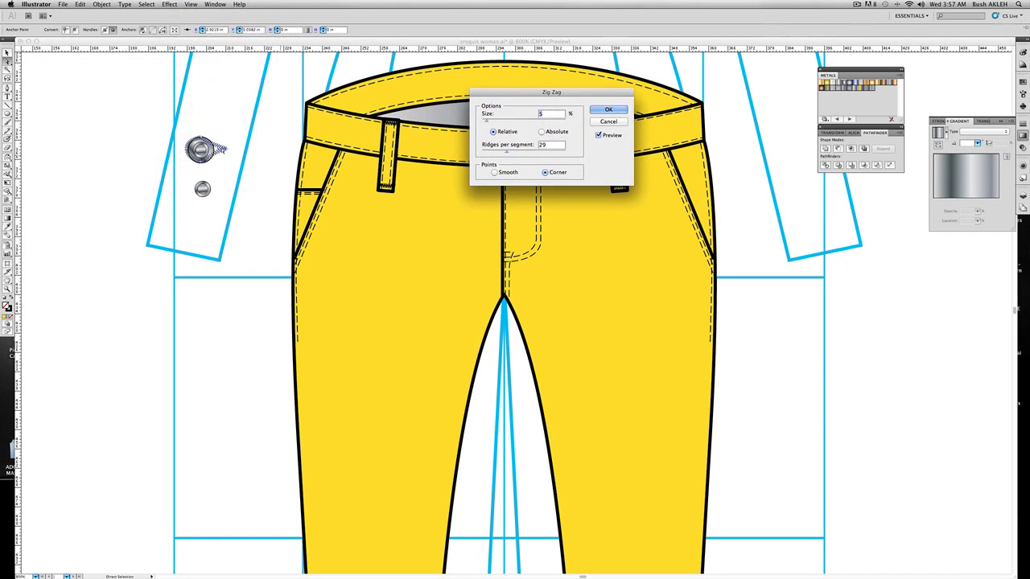
left_click_drag(547, 92, 410, 101)
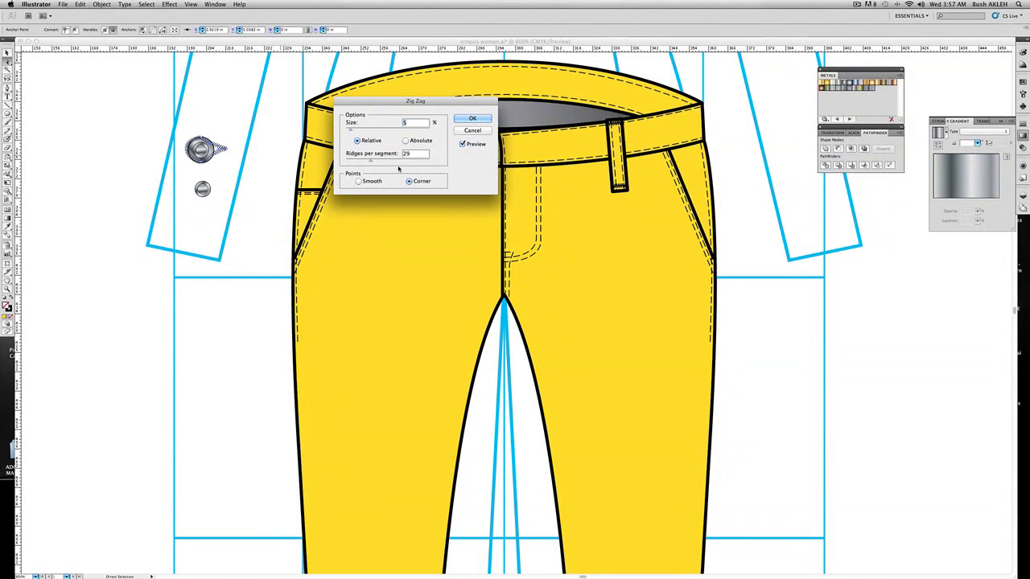
left_click(471, 118)
- Bring the large metal button to the front, above the zigzag buttonhole
left_click(8, 53)
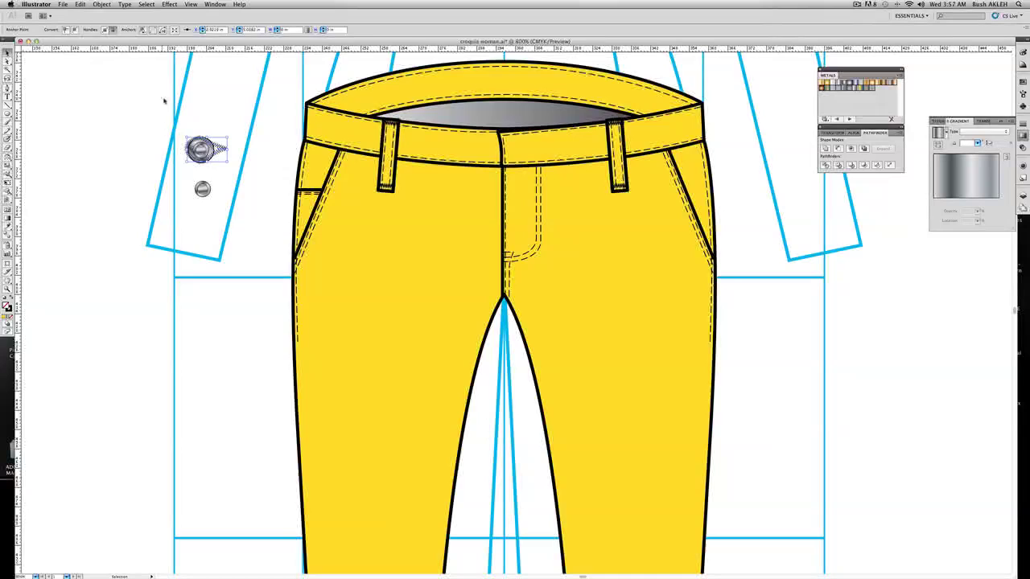
left_click(164, 101)
left_click(204, 149)
right_click(204, 151)
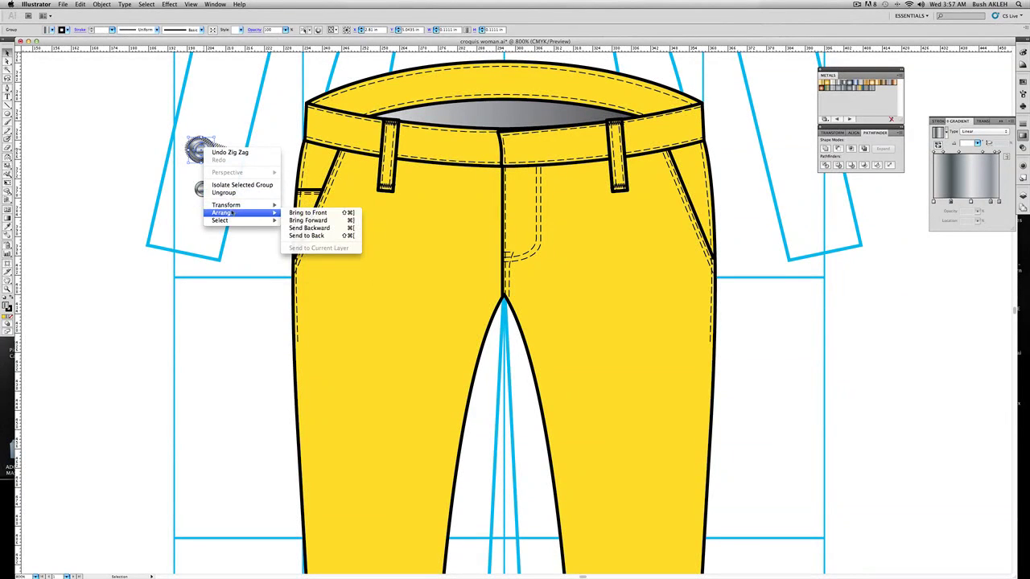
left_click(310, 214)
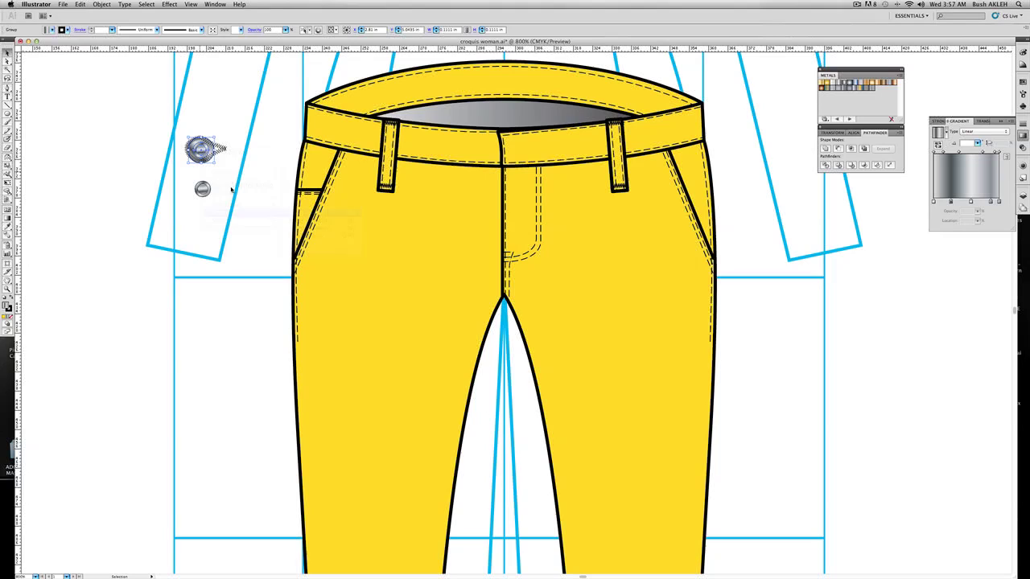
- Reduce the zigzag buttonhole's height so it tucks behind the large button
left_click(219, 150)
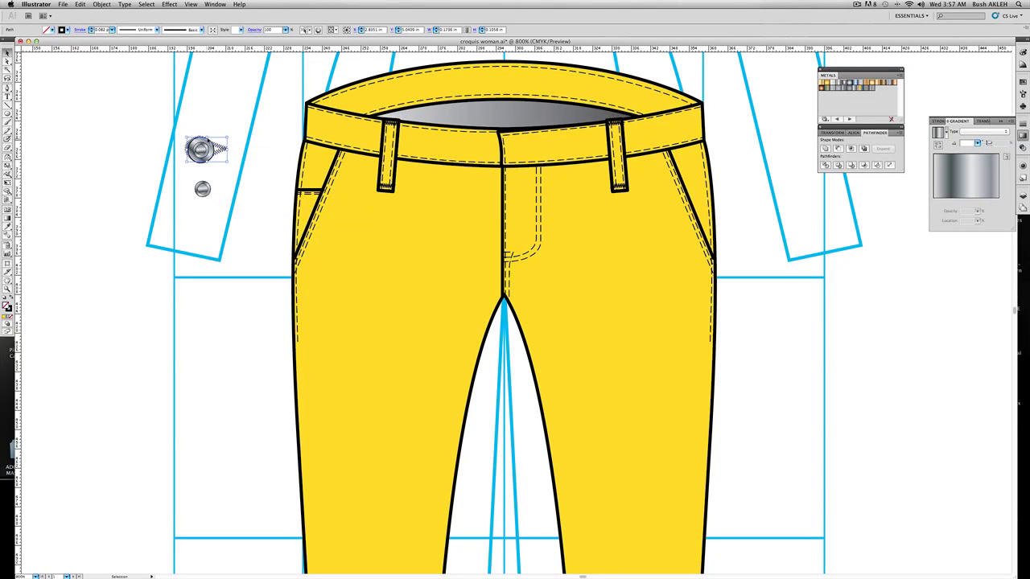
left_click_drag(207, 137, 206, 160)
left_click(199, 150)
left_click(189, 142)
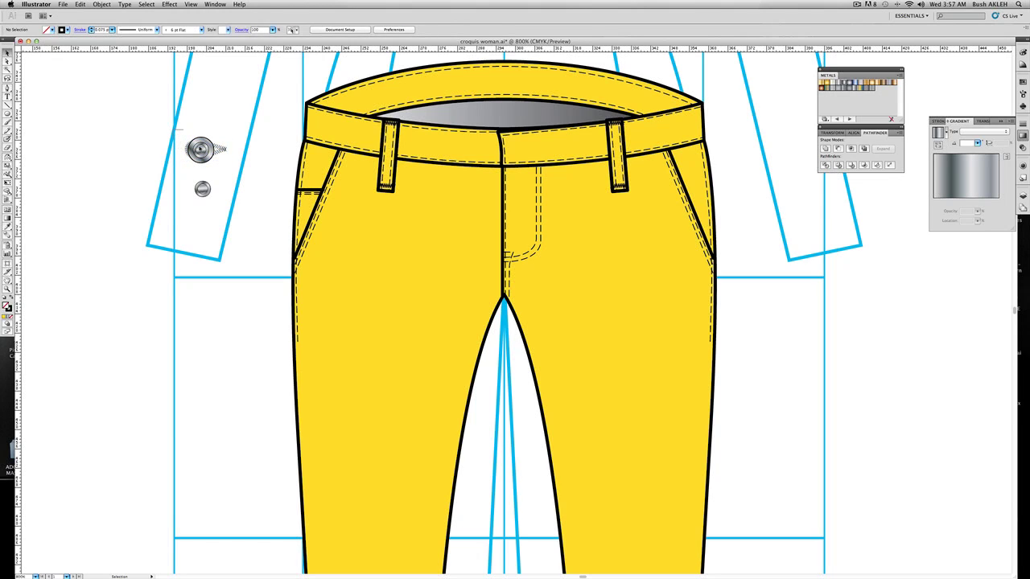
- Group the button with its buttonhole, then scale the group down and place it on the waistband's front overlap above the fly
left_click_drag(178, 129, 235, 165)
key("super+g")
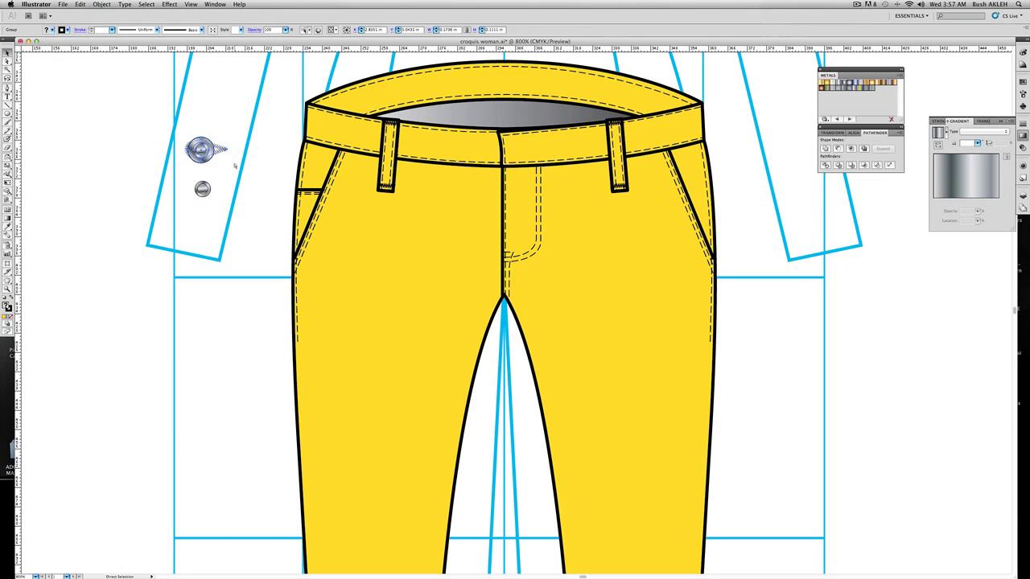
left_click_drag(202, 153, 532, 154)
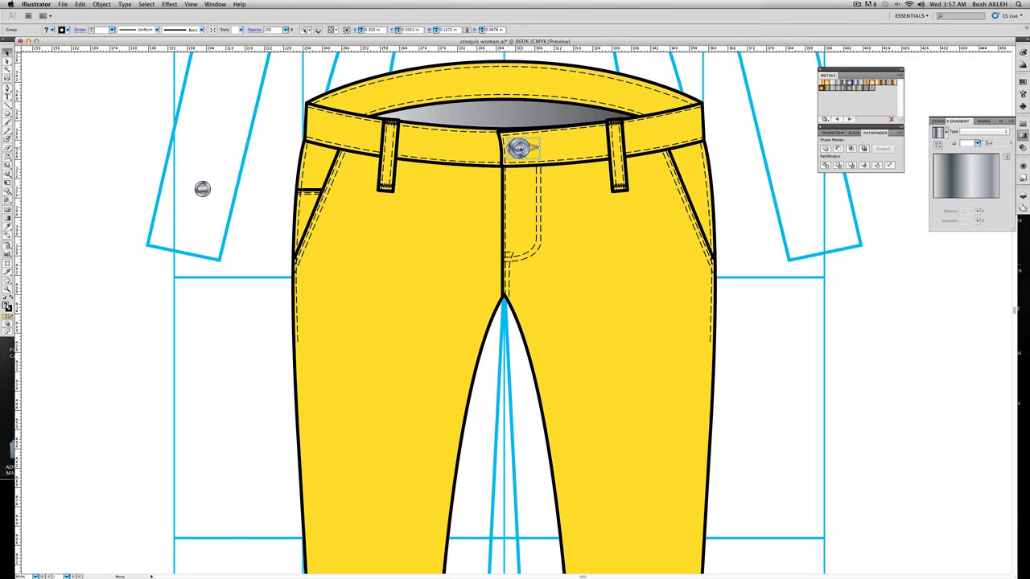
left_click(740, 169)
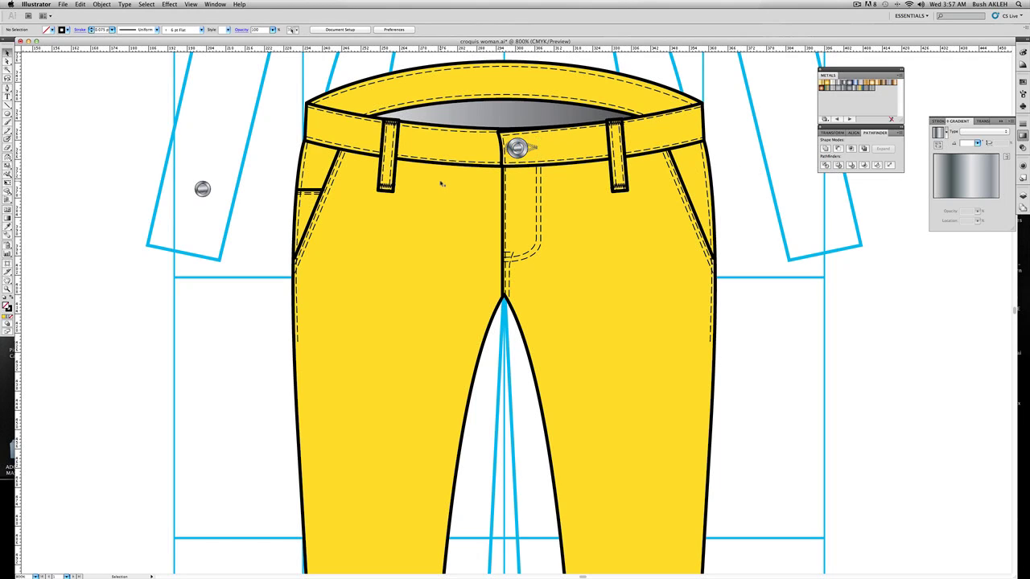
- Shrink the small metal rivet and place copies at both ends of the left and right pocket openings
left_click(206, 191)
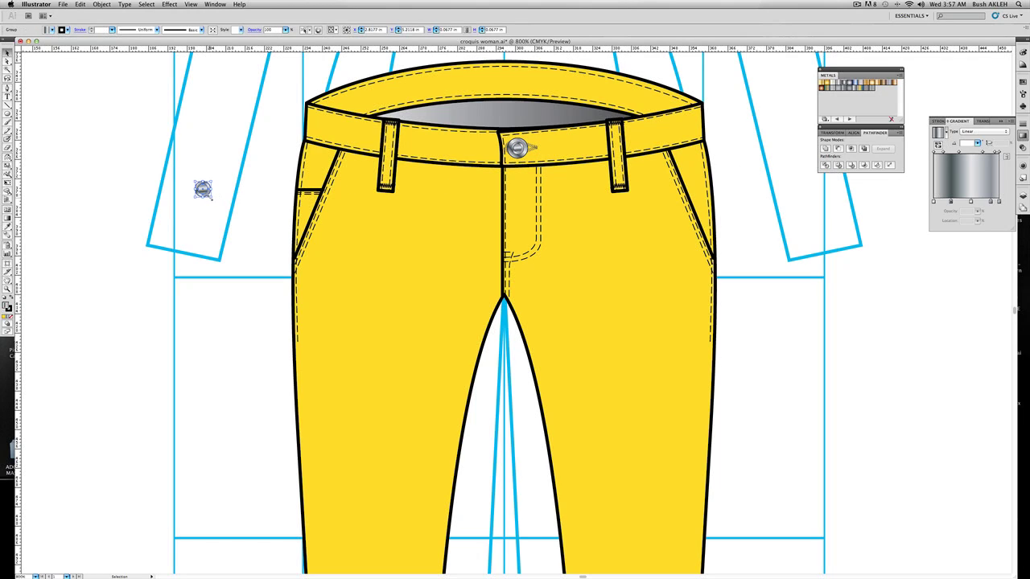
left_click_drag(208, 195, 200, 187)
left_click_drag(343, 155, 295, 260)
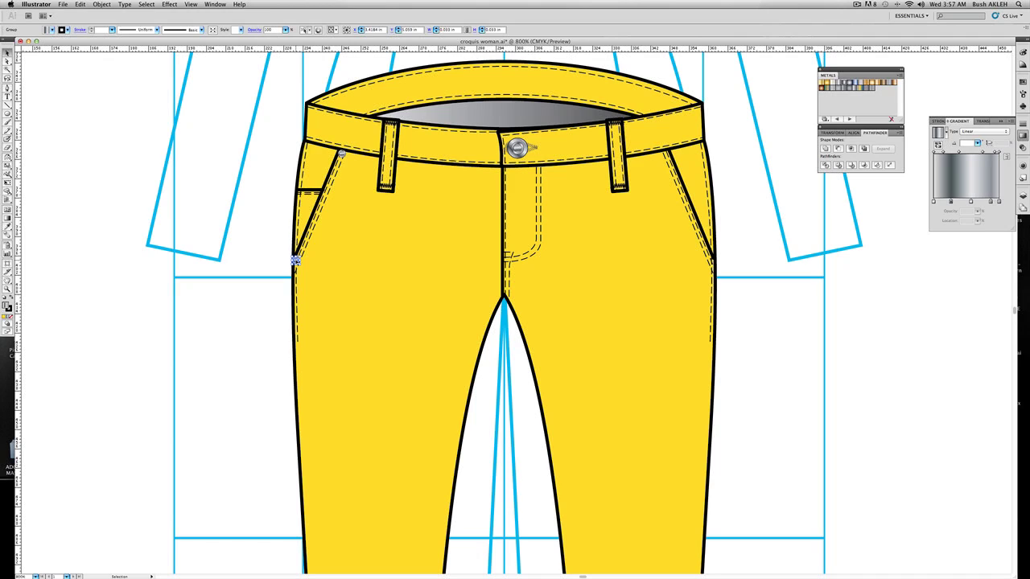
left_click_drag(664, 169, 711, 262)
left_click(738, 248)
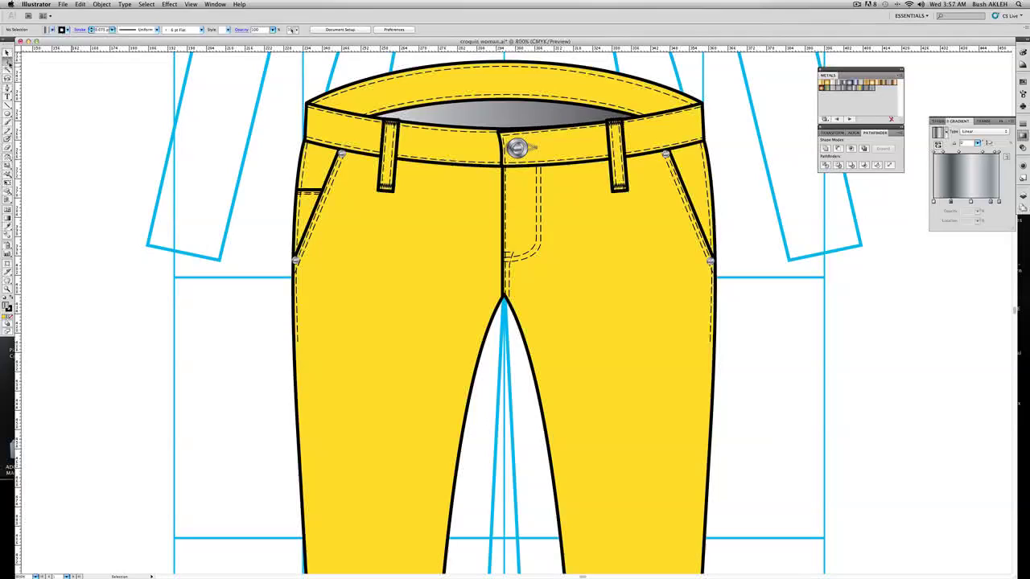
- Duplicate the bartack from the base of the left belt loop and move the copy outside the left hip
left_click_drag(9, 62, 22, 62)
left_click(387, 187)
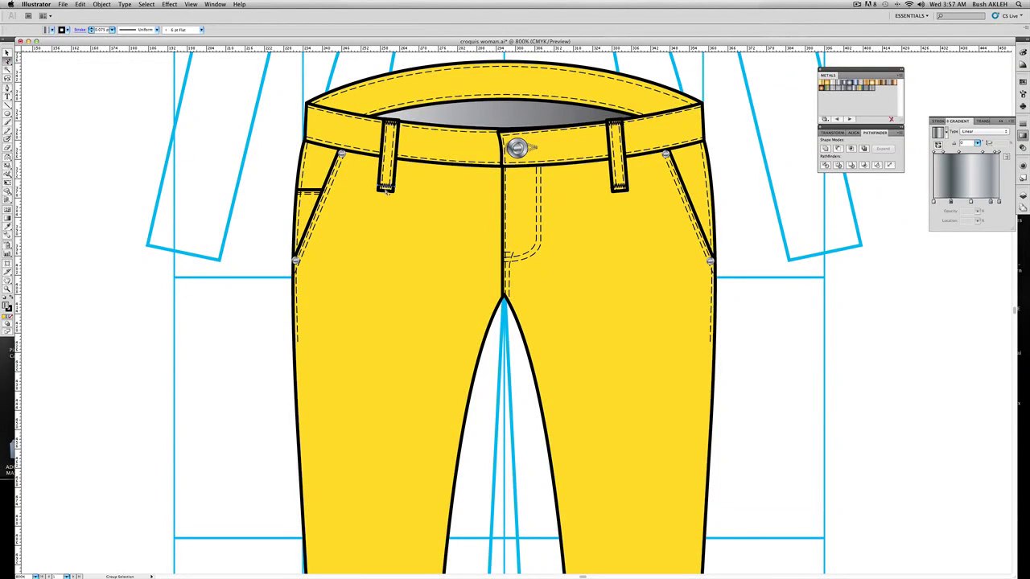
key("super+c")
key("super+v")
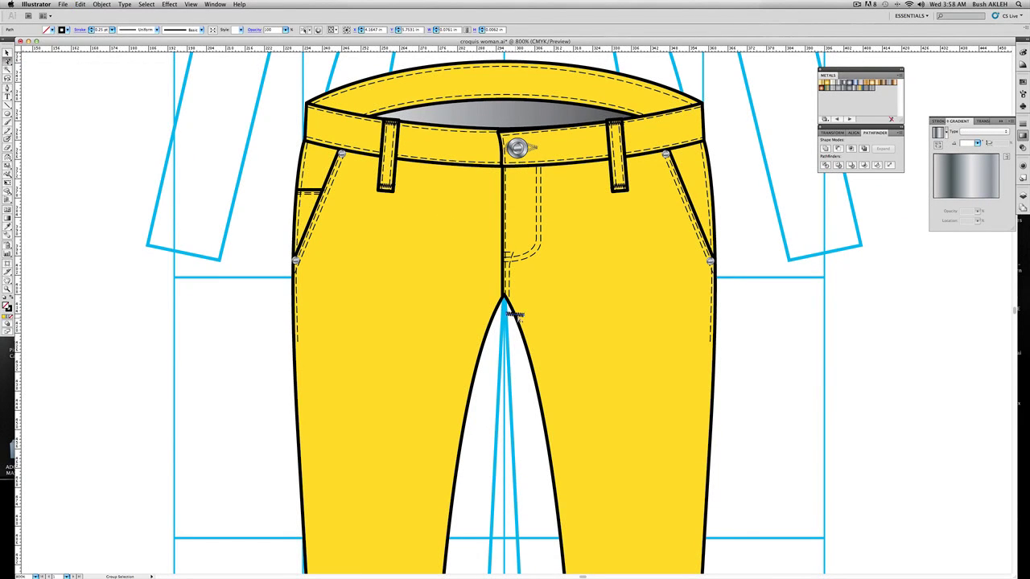
left_click_drag(519, 316, 347, 300)
left_click_drag(248, 280, 250, 280)
key("v")
- Thin the copied bartack's stroke and scale the bartack down
left_click(935, 121)
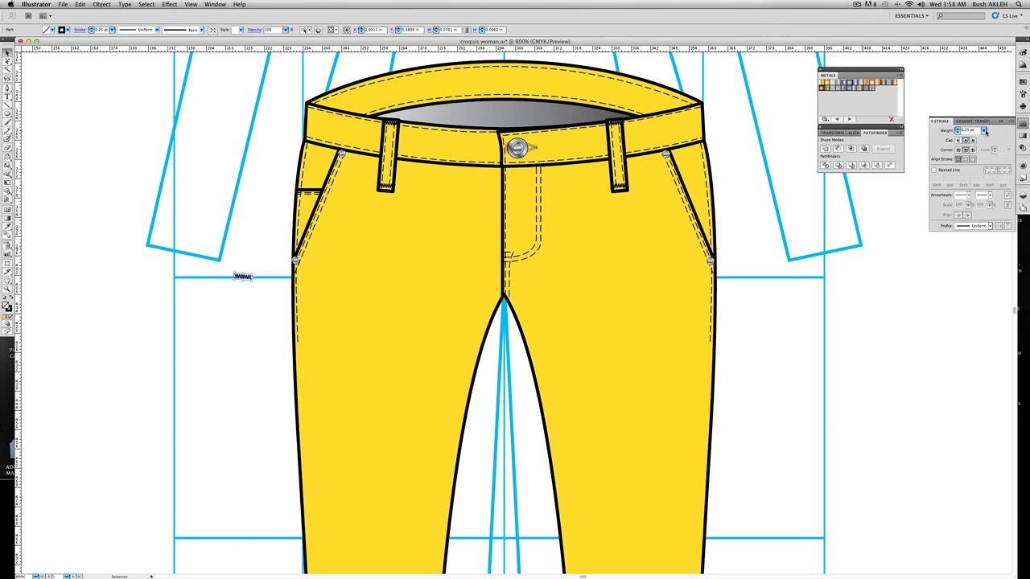
left_click_drag(980, 131, 942, 132)
type("1")
key("Return")
left_click_drag(252, 278, 242, 277)
- Place rotated bartack copies at the lower ends of both side-seam topstitch lines and on the curved fly stitching
left_click_drag(239, 276, 431, 338)
left_click_drag(674, 338, 582, 279)
key("super+z")
left_click_drag(531, 255, 538, 232)
left_click(533, 240)
left_click_drag(534, 239, 534, 240)
left_click(743, 248)
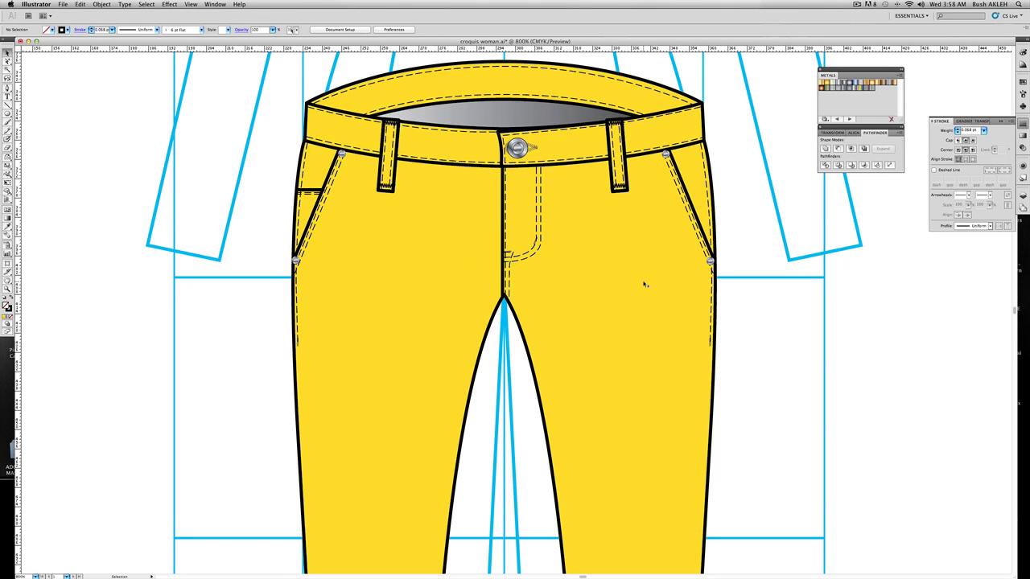
left_click(7, 289)
left_click(487, 373, "alt")
left_click(528, 404, "alt")
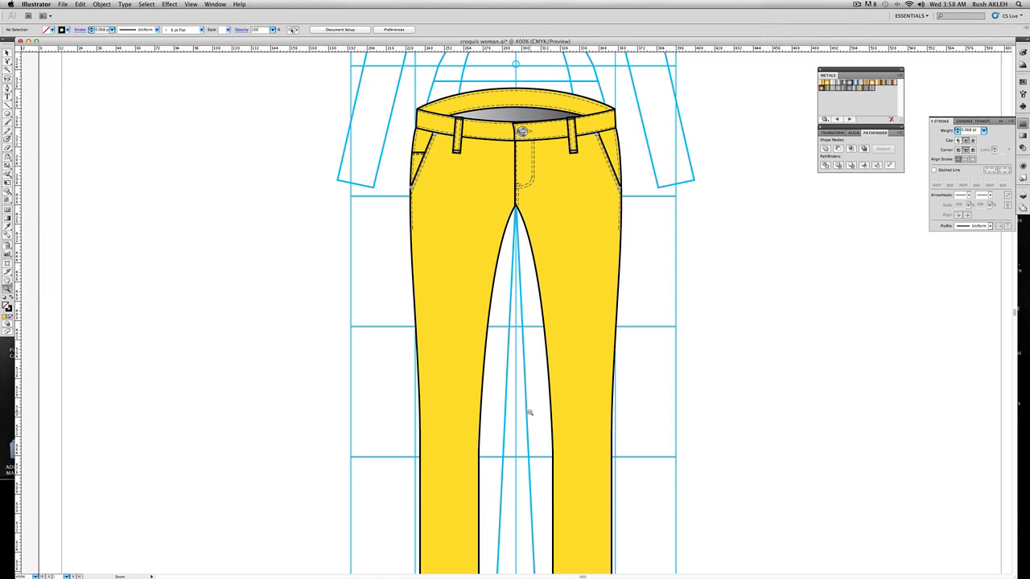
left_click(558, 400, "alt")
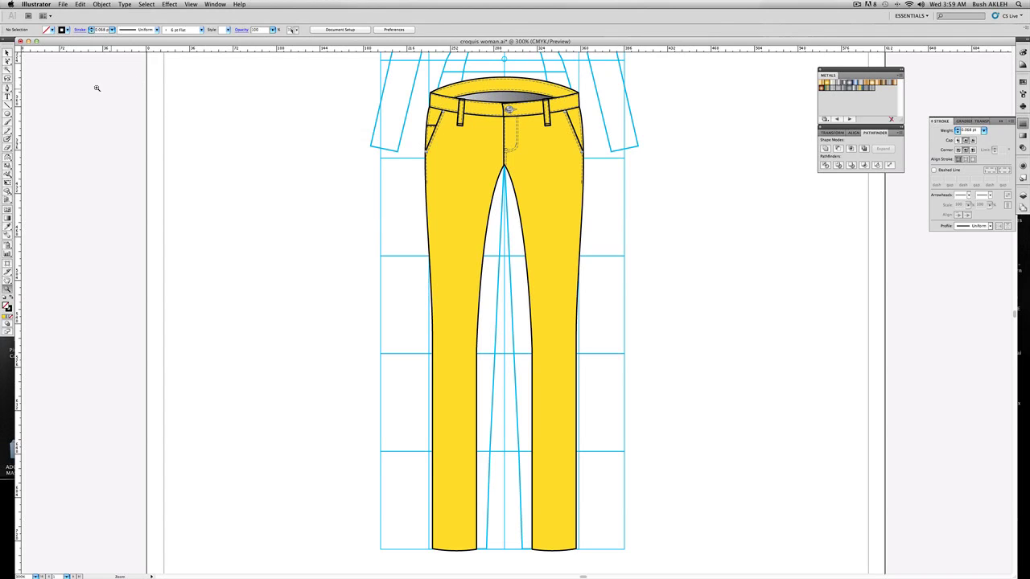
left_click_drag(7, 62, 40, 62)
left_click(486, 253)
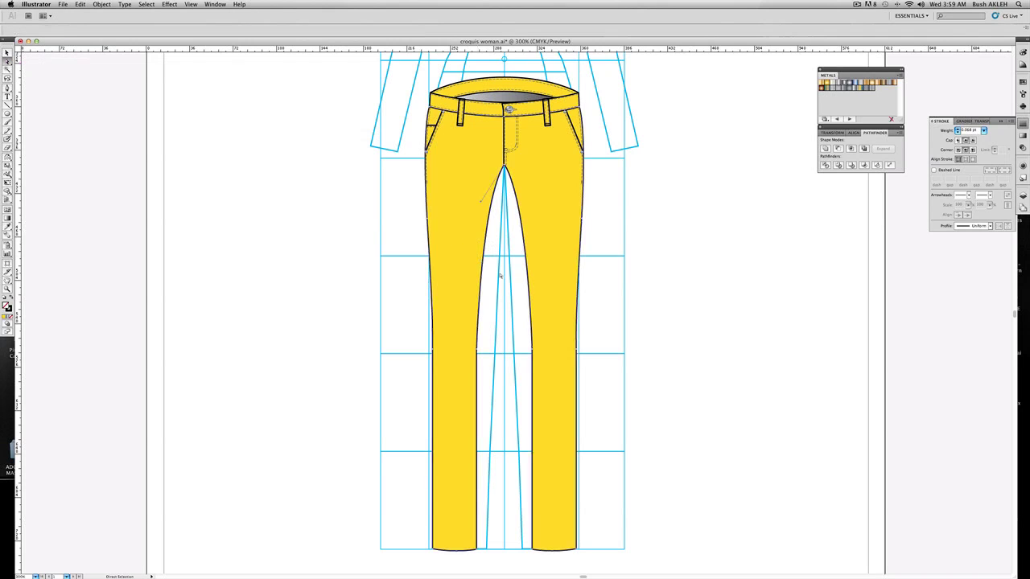
left_click(507, 280)
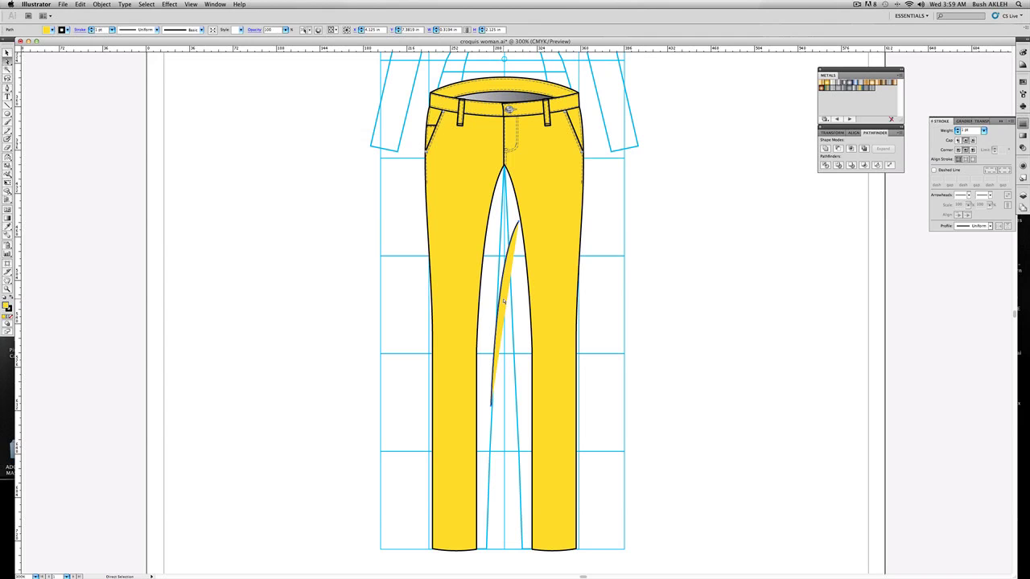
key("Delete")
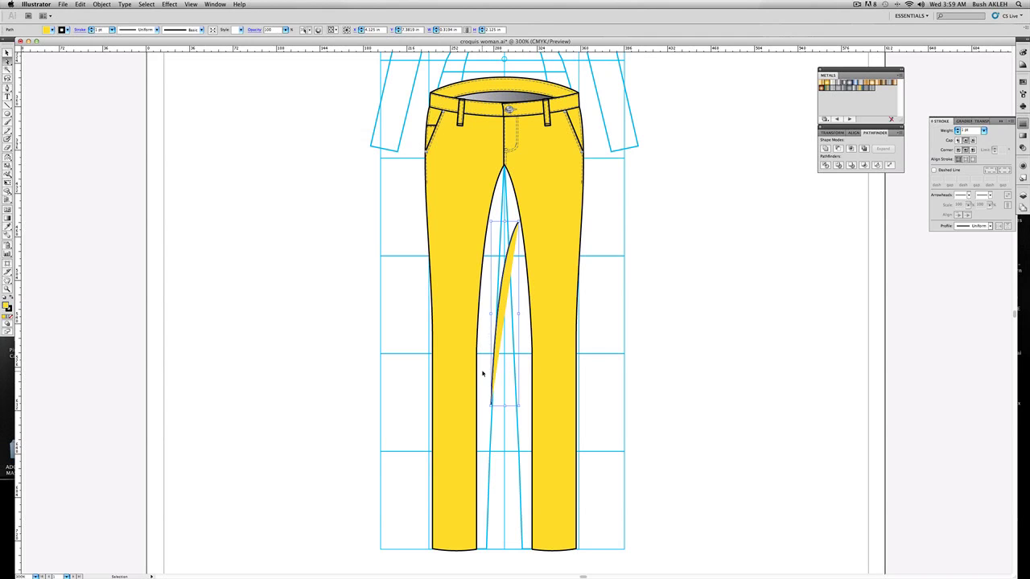
- Copy the left leg's full inseam segments and position the duplicate just inside the inseam edge
left_click_drag(503, 284, 463, 420)
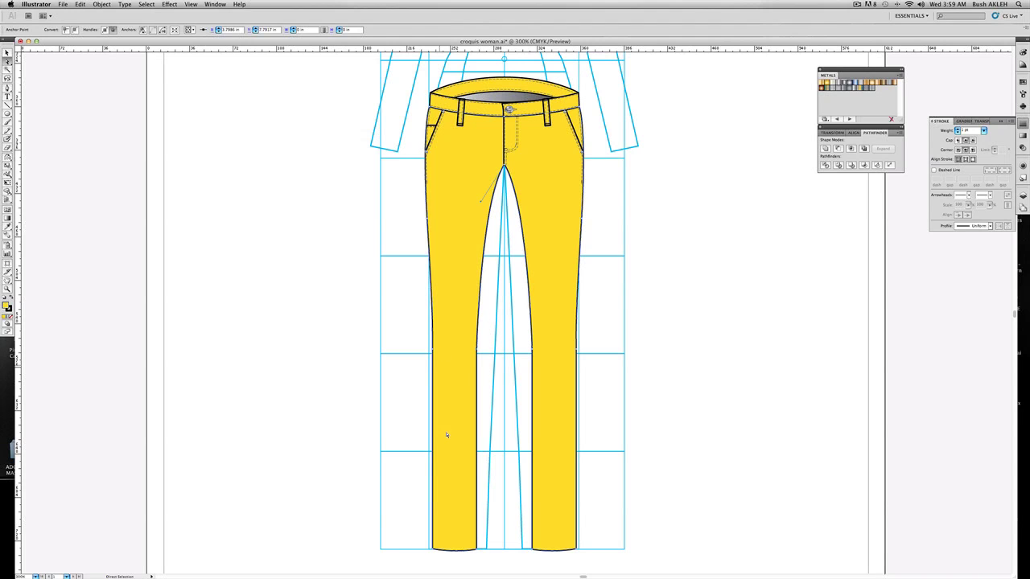
key("super+c")
key("super+v")
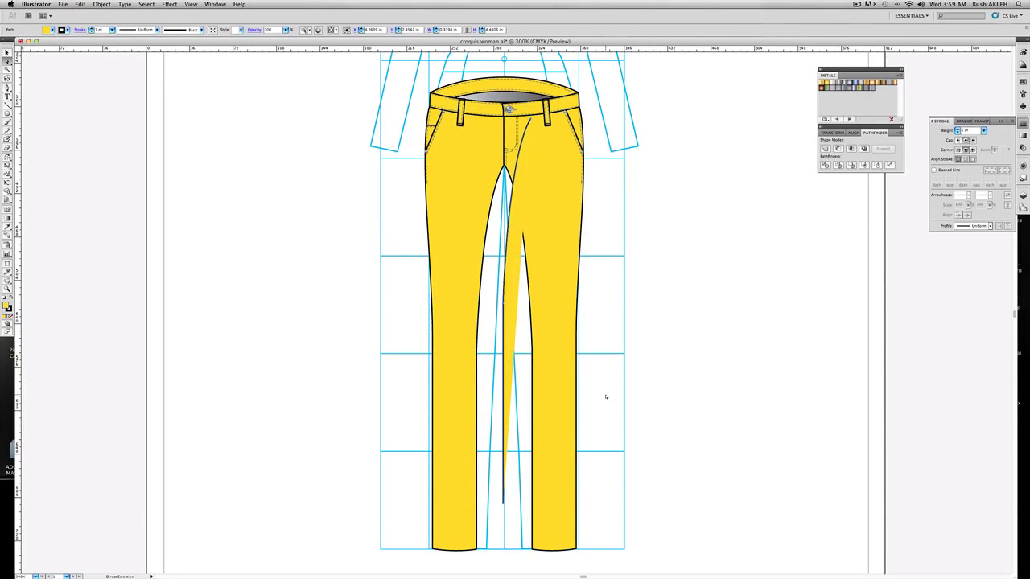
left_click_drag(514, 212, 484, 263)
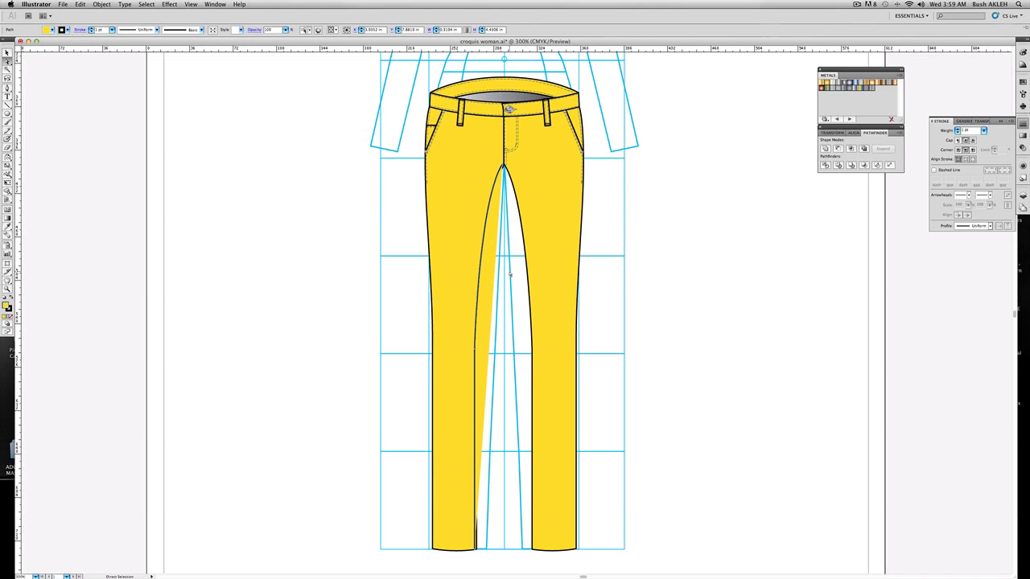
- Match the duplicated inseam line to the pocket's dashed topstitching style using the Eyedropper
key("i")
left_click(433, 141)
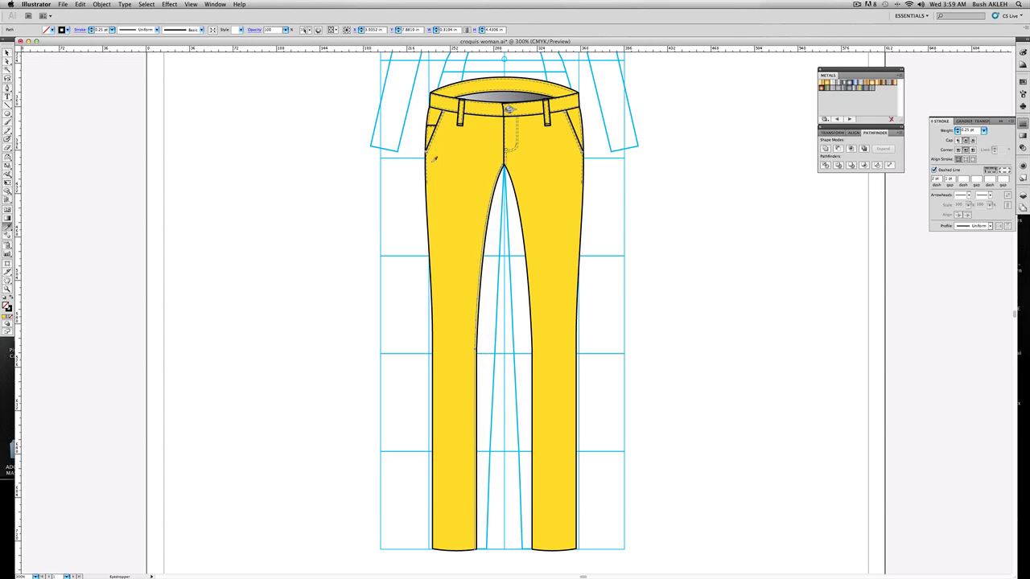
left_click(7, 53)
left_click(249, 141)
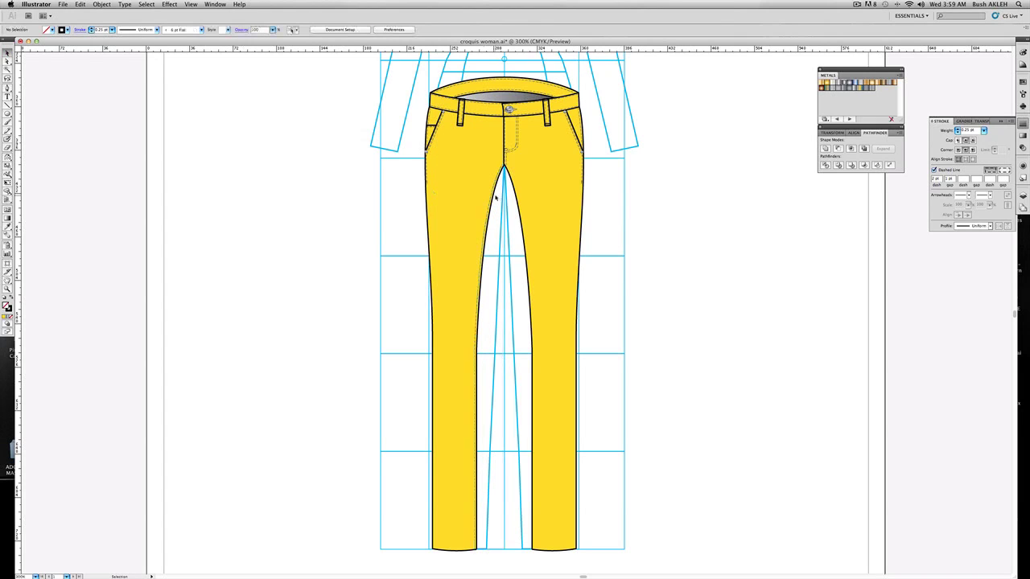
- Create a vertically mirrored copy of the left leg's inseam topstitching and place it just inside the right leg's inseam edge
left_click(7, 289)
left_click_drag(477, 148, 567, 232)
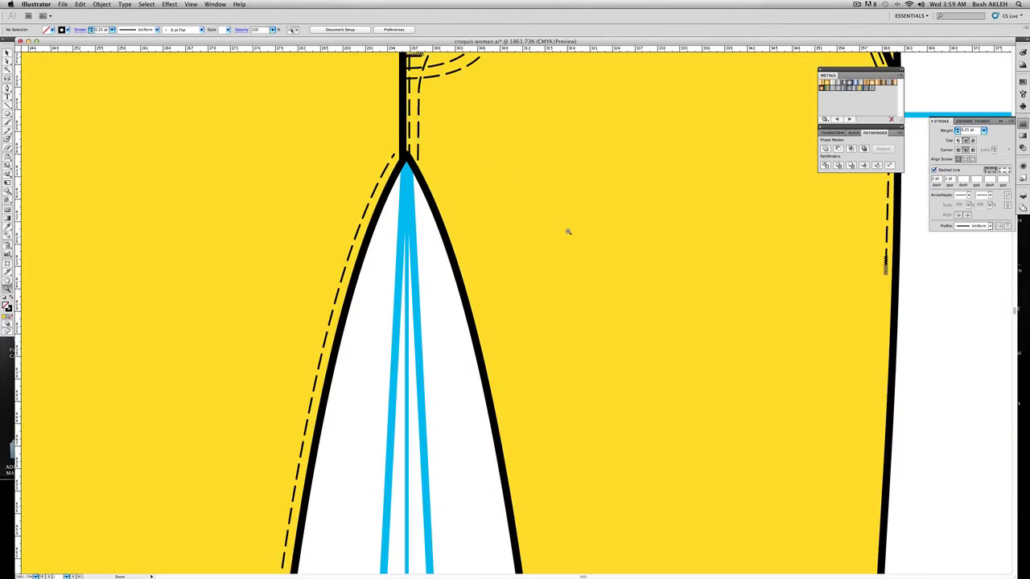
key("v")
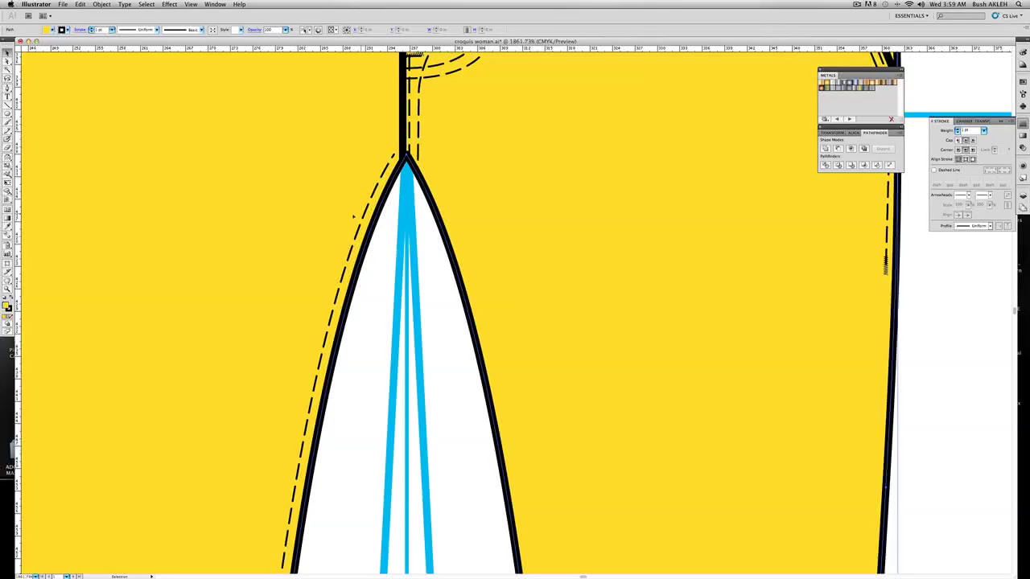
left_click(366, 209)
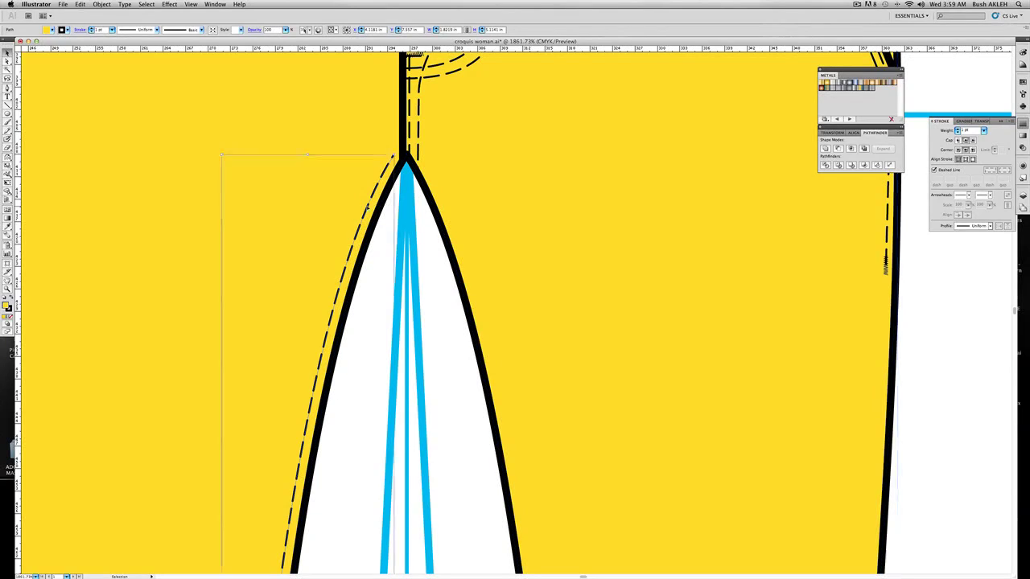
double_click(10, 161)
left_click(552, 206)
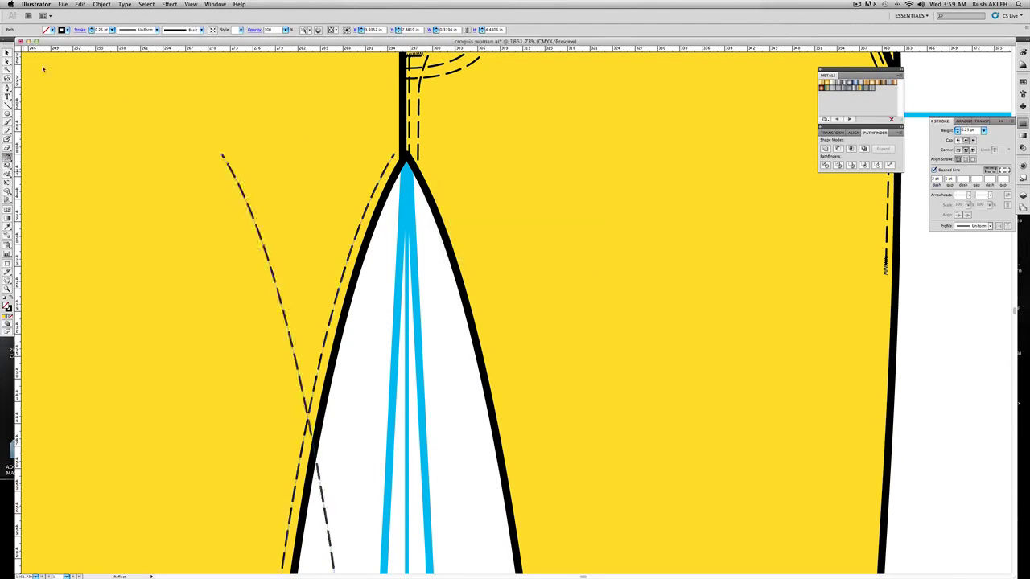
left_click(10, 54)
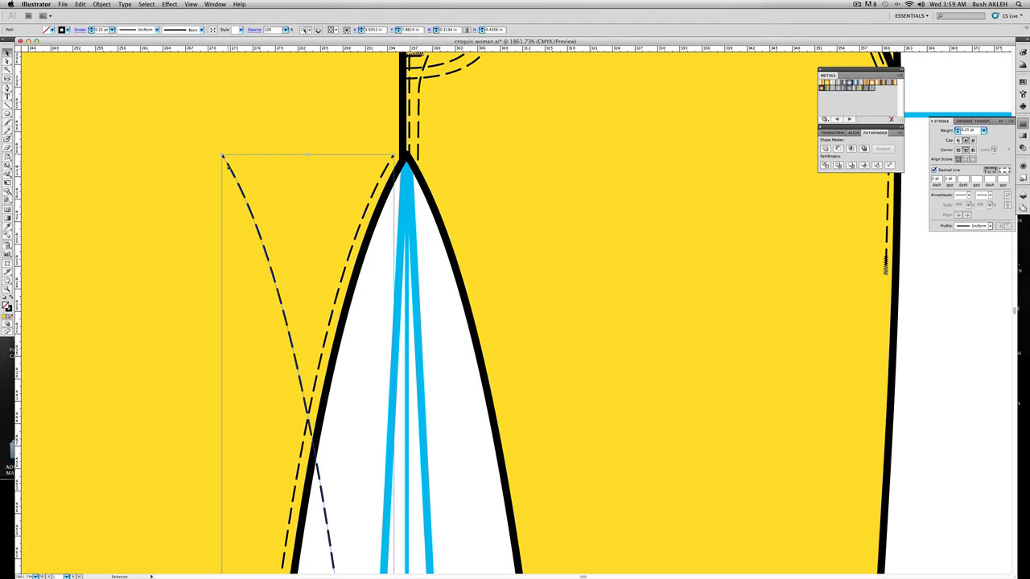
left_click_drag(228, 166, 432, 176)
- Join the upper ends of the two inseam stitch lines with a smooth curve above the crotch point using the Pen tool
left_click(7, 87)
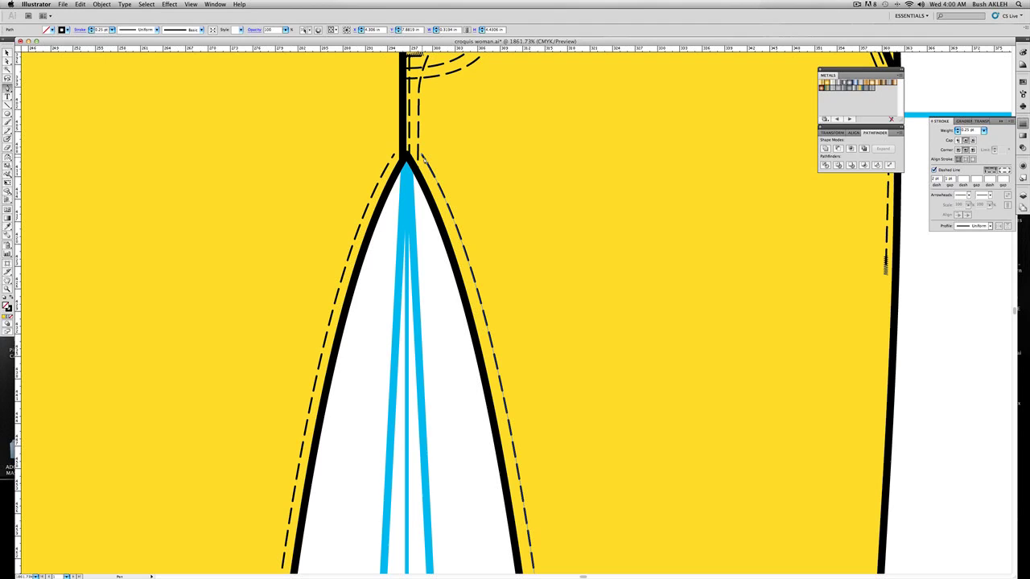
left_click_drag(394, 154, 248, 383)
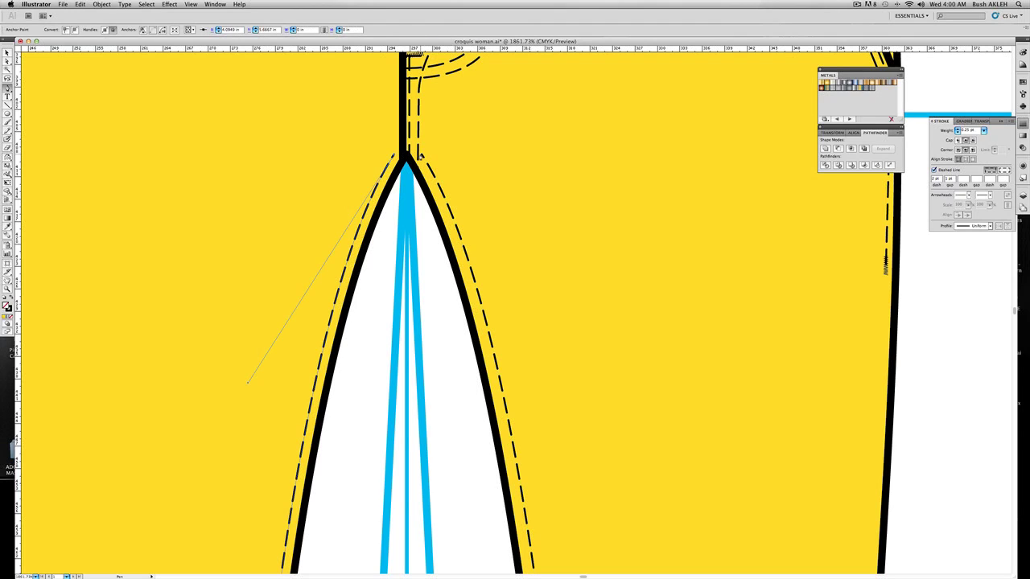
left_click_drag(421, 157, 568, 383)
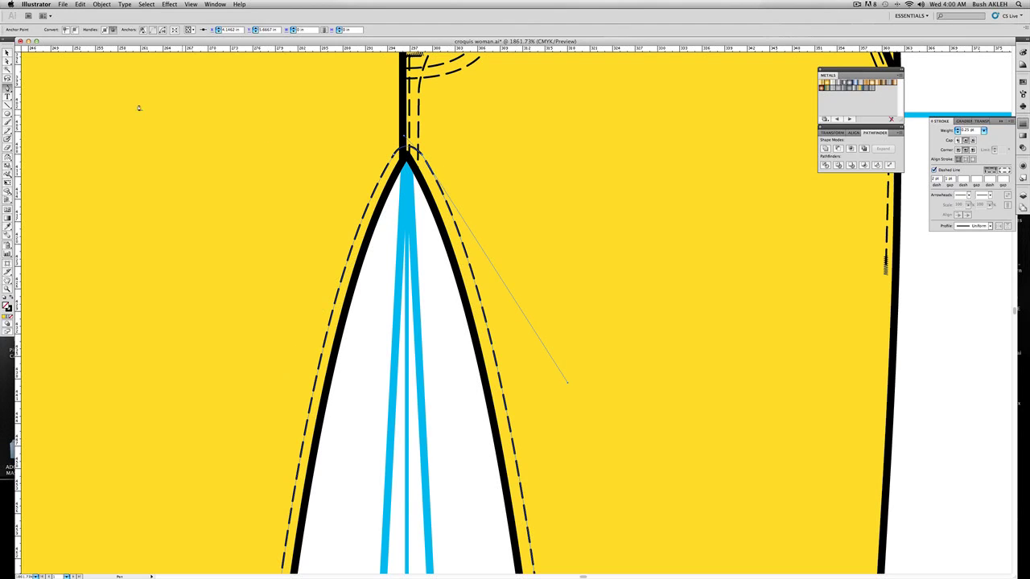
left_click(7, 53)
left_click(415, 254)
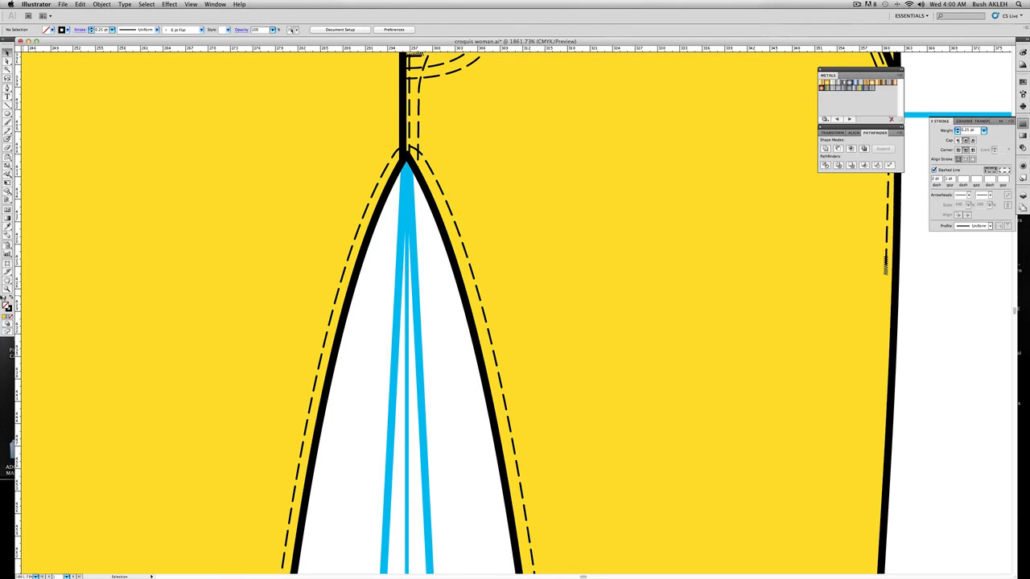
- Even out the left leg's hem curve by extending the inner corner's direction handle slightly outward
left_click(7, 290)
left_click(391, 404, "alt")
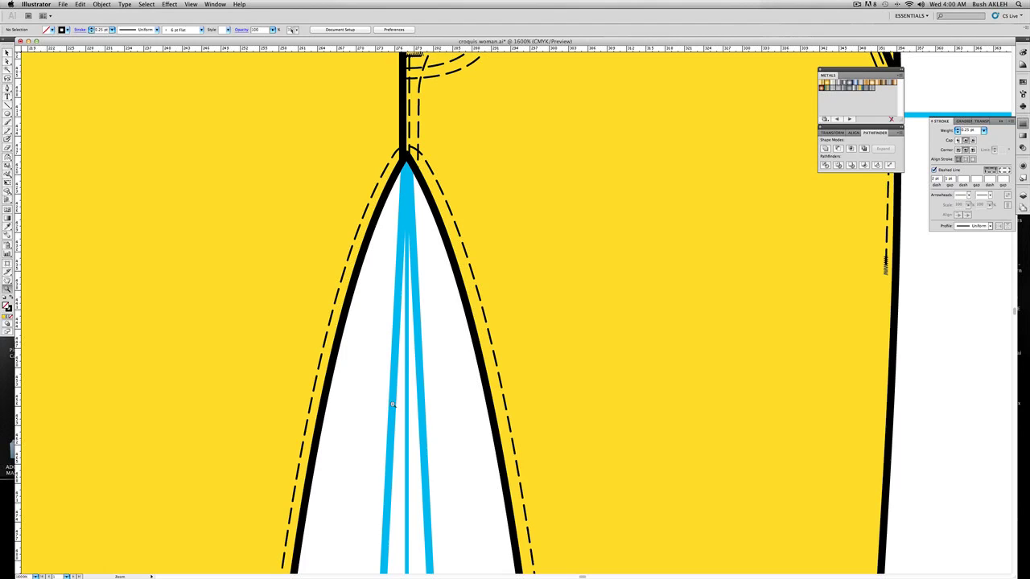
left_click(396, 403, "alt")
left_click(401, 402, "alt")
left_click(461, 449, "alt")
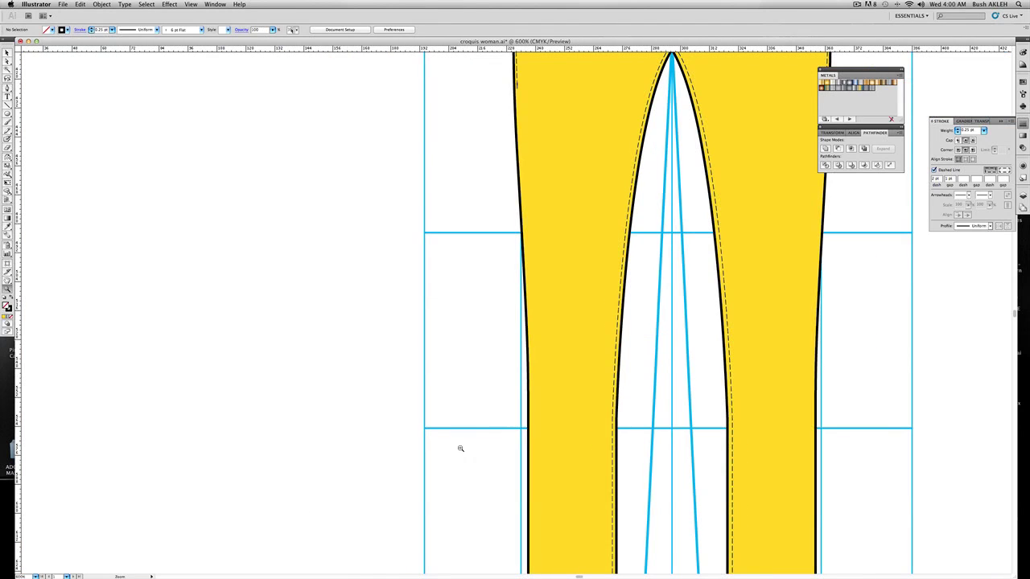
left_click(646, 486, "alt")
left_click_drag(412, 494, 657, 560)
key("v")
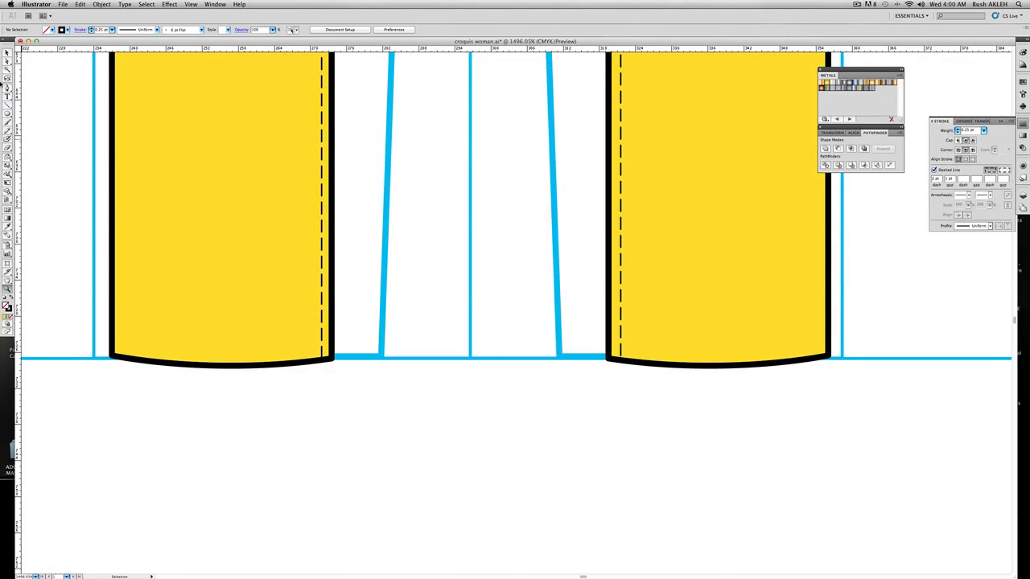
key("a")
left_click(251, 371)
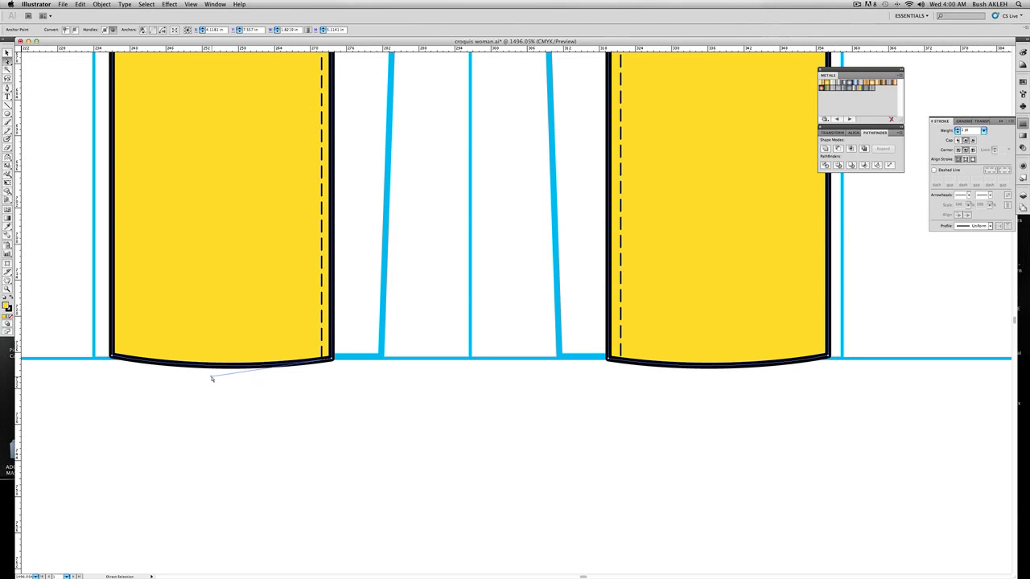
left_click_drag(211, 378, 201, 379)
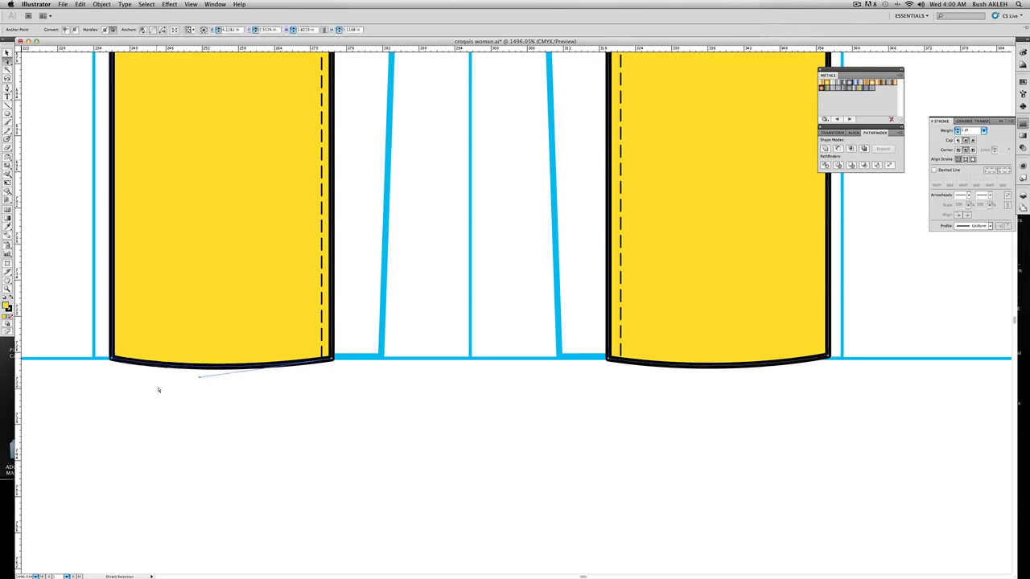
left_click(254, 374)
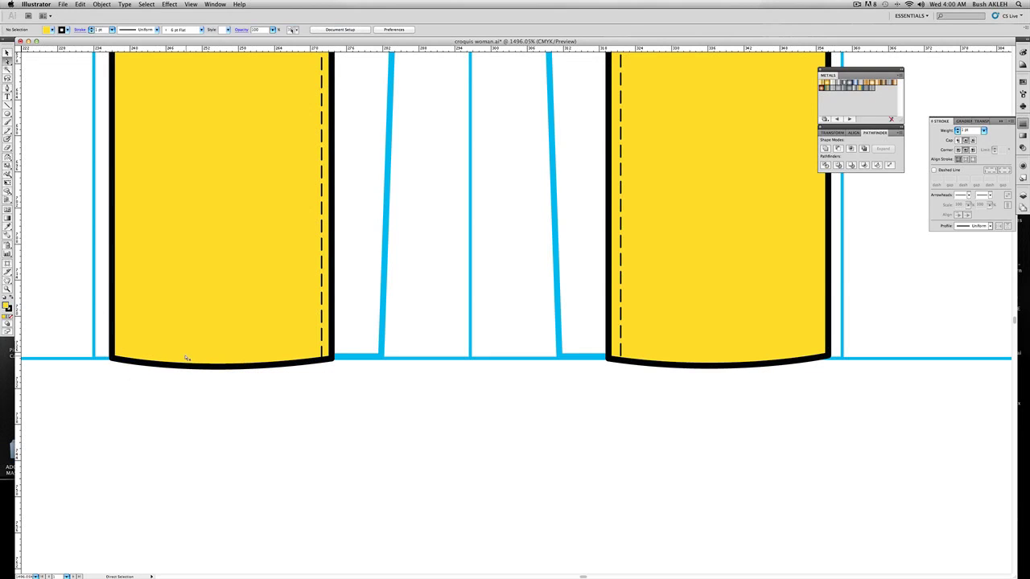
- Duplicate the left leg's hem segment just above the hem edge and match it to the dashed inseam topstitching with the Eyedropper
left_click_drag(162, 403, 255, 344)
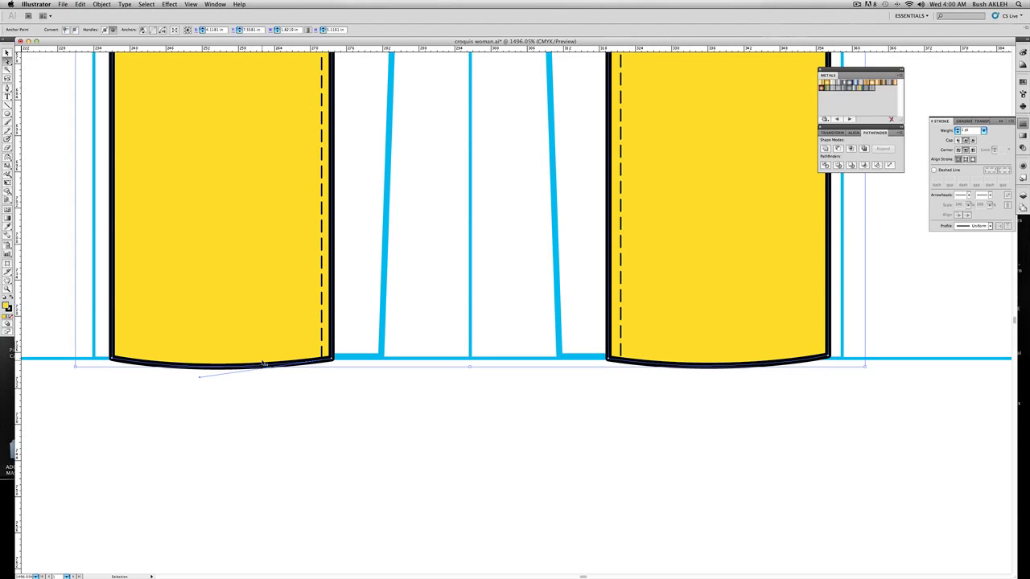
key("super+c")
key("super+v")
left_click_drag(501, 313, 211, 357)
key("i")
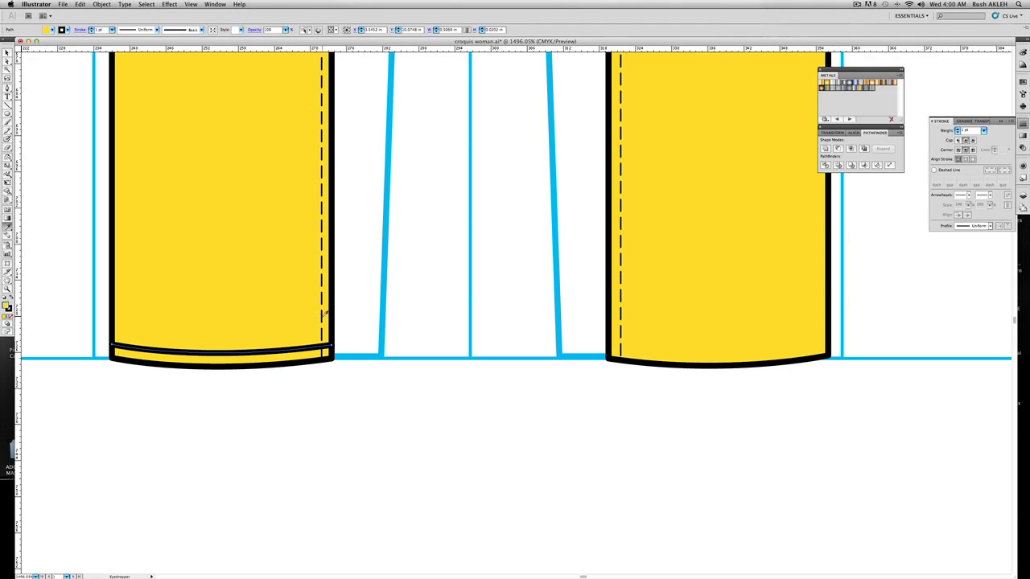
left_click(324, 314)
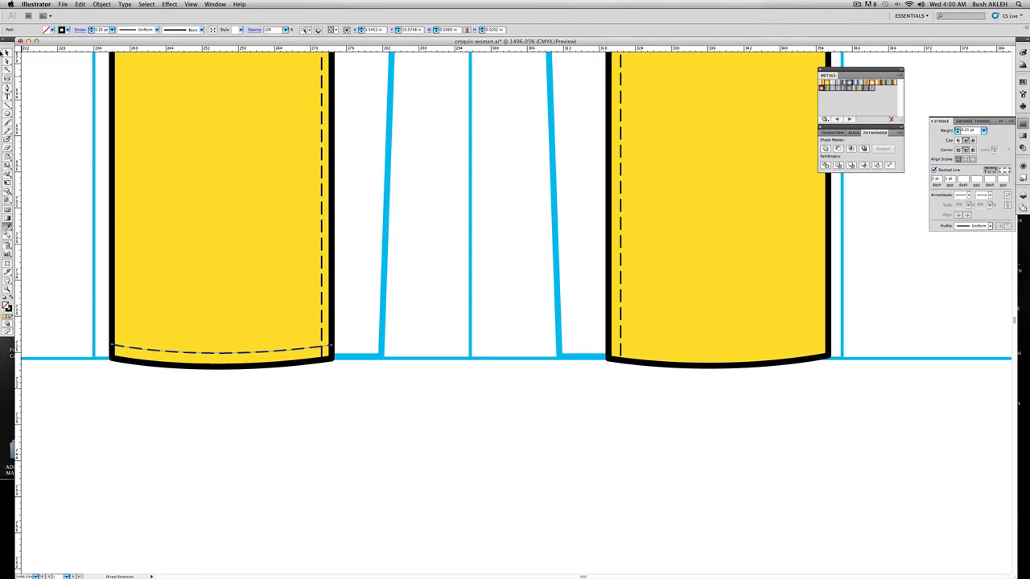
- Even out the right leg's hem by extending its curve handle and nudging the outer corner point down slightly
left_click(7, 53)
left_click(8, 63)
left_click_drag(660, 387, 742, 376)
left_click(718, 368)
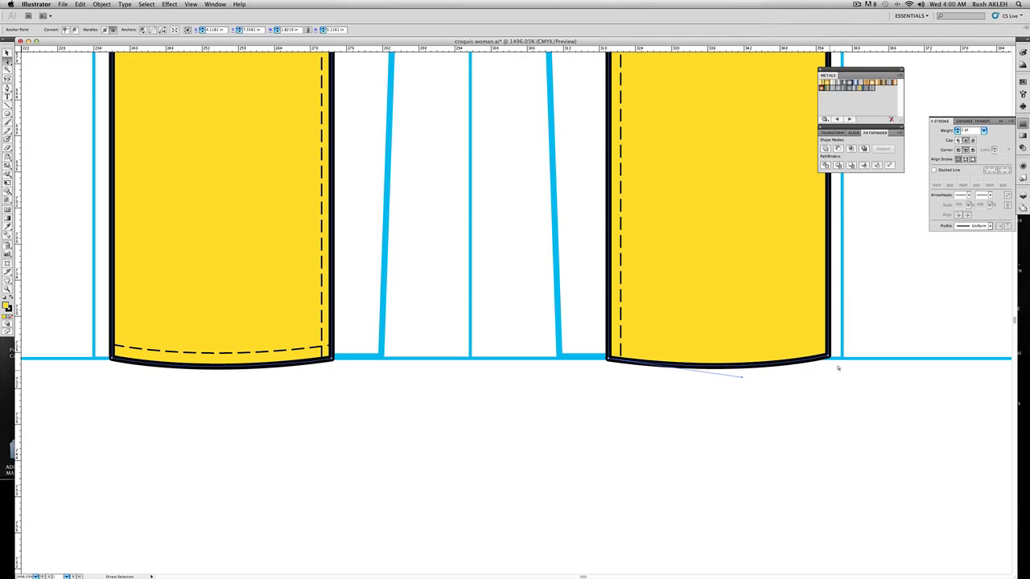
left_click_drag(830, 357, 829, 359)
left_click(830, 387)
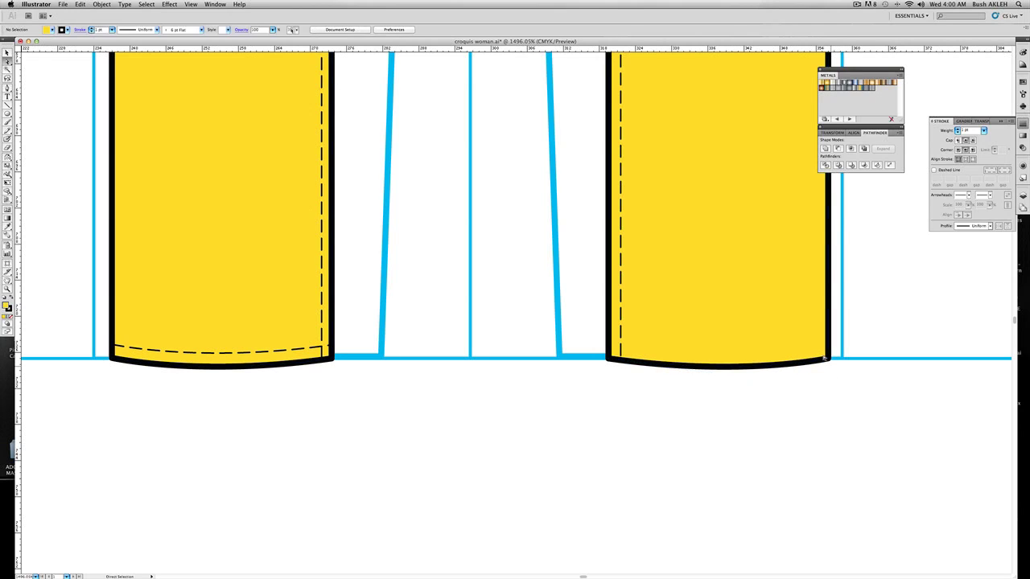
- Duplicate the right leg's hem segment, apply the dashed inseam stitch style to it, and position it just above the hem edge
left_click_drag(703, 390, 761, 357)
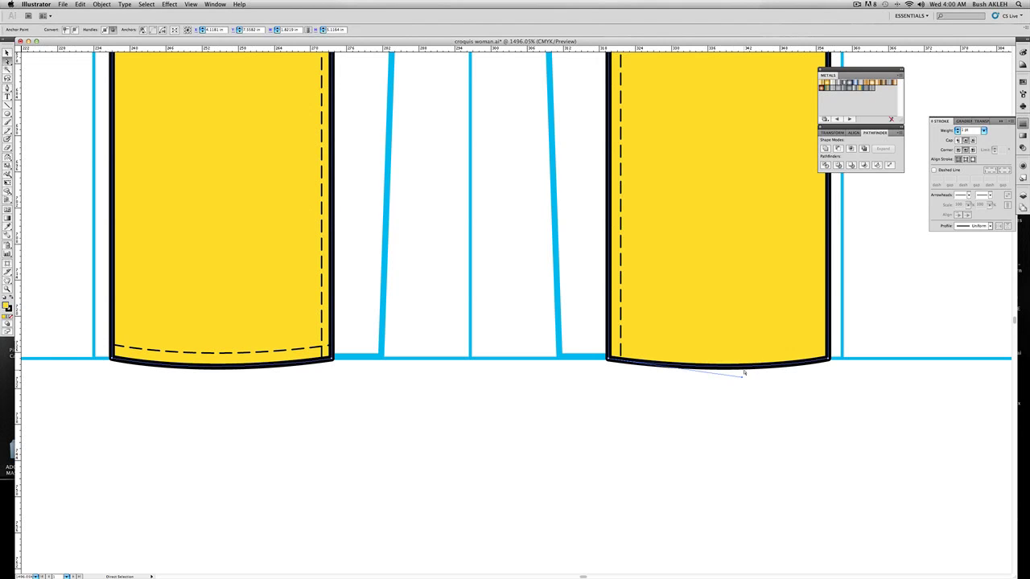
key("super+c")
key("super+v")
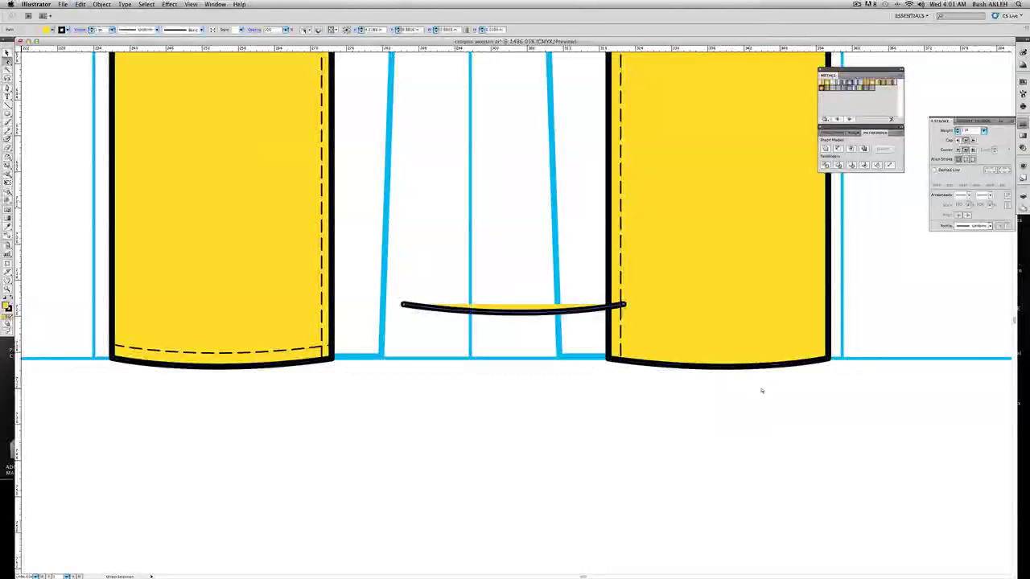
key("i")
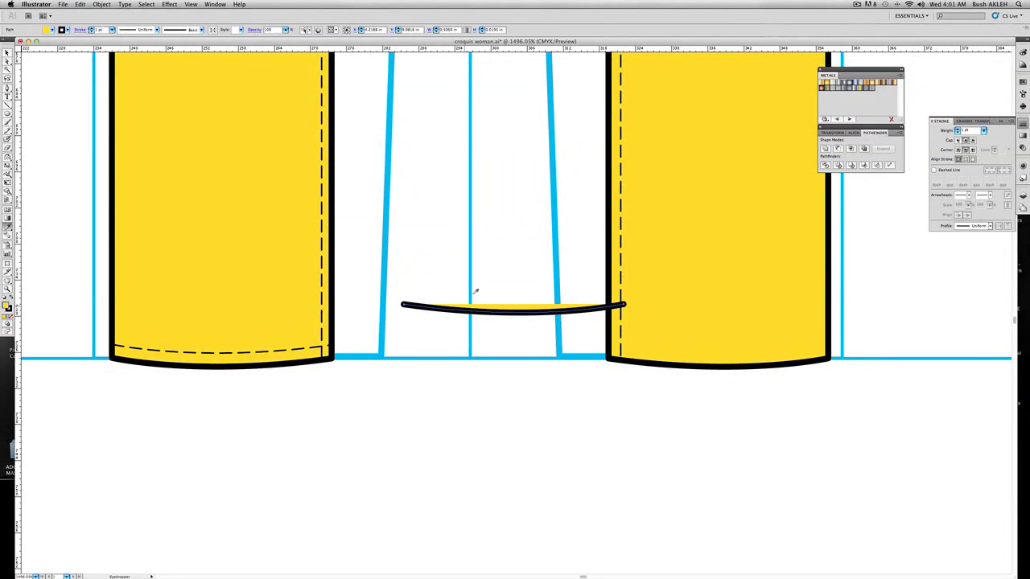
left_click(620, 252)
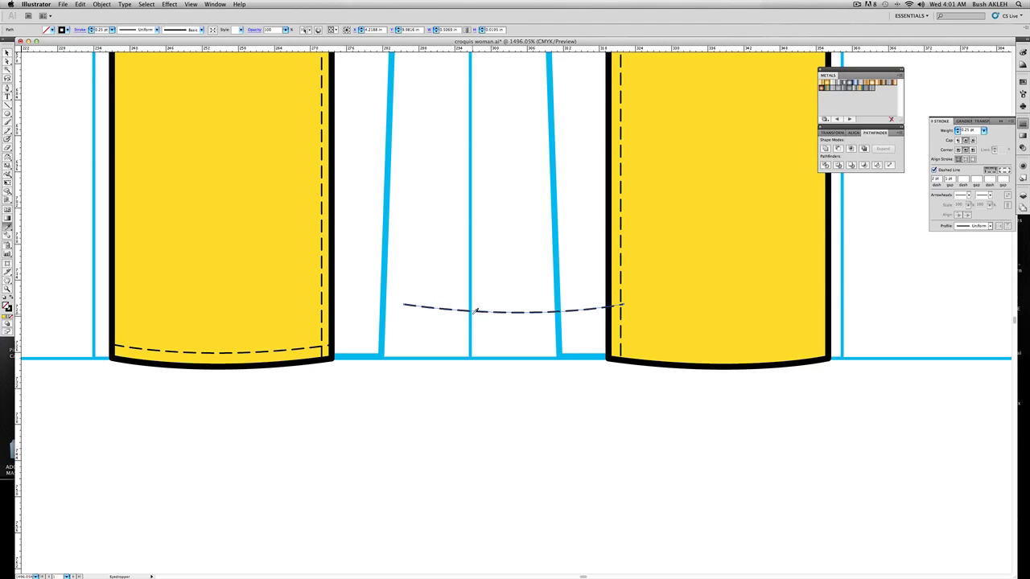
key("v")
left_click_drag(492, 312, 744, 354)
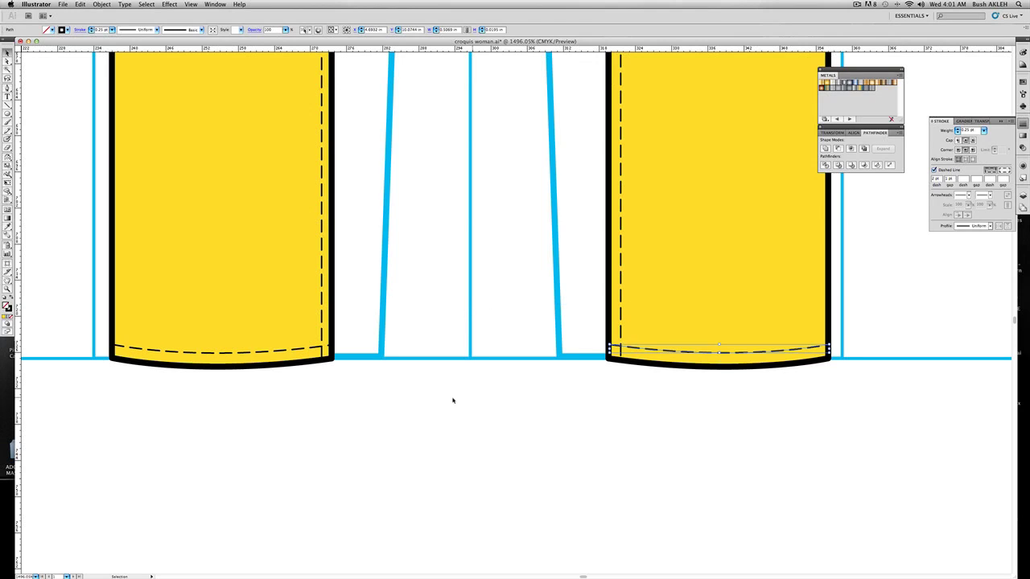
left_click(494, 390)
- Select all trouser pieces that share the yellow fill color
left_click(10, 292)
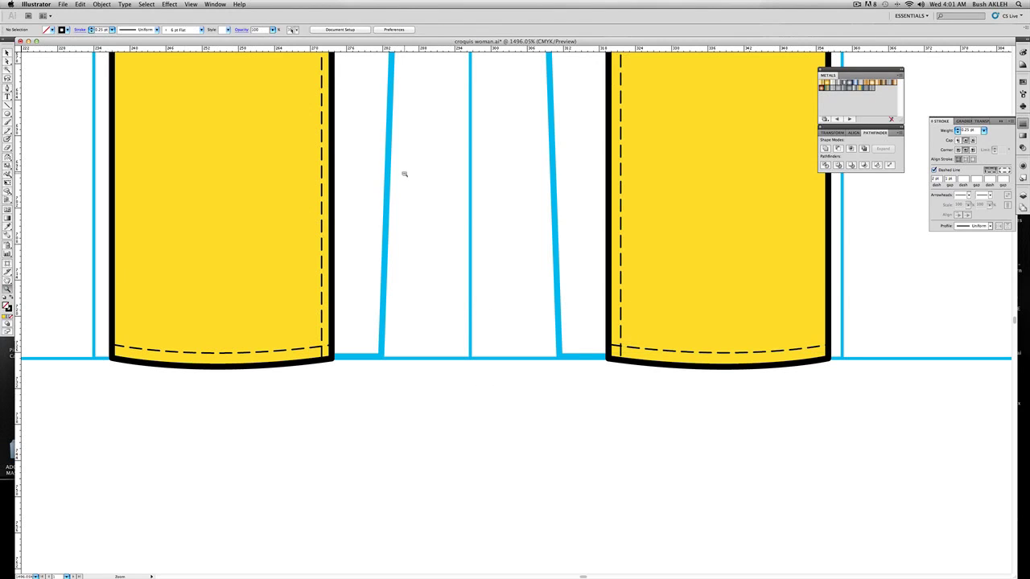
left_click(510, 188, "alt")
left_click(521, 136, "alt")
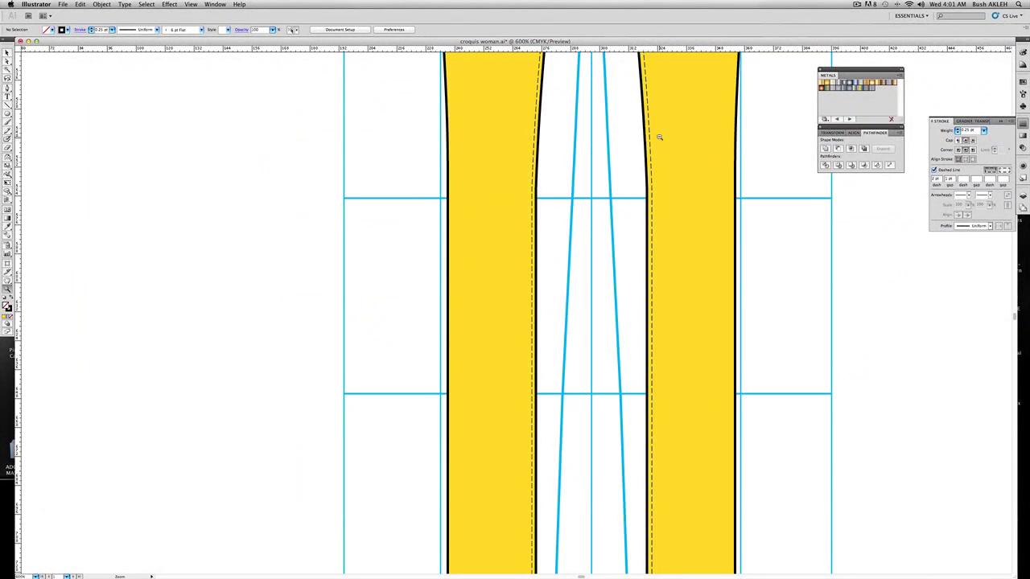
left_click(631, 208, "alt")
left_click(499, 241, "alt")
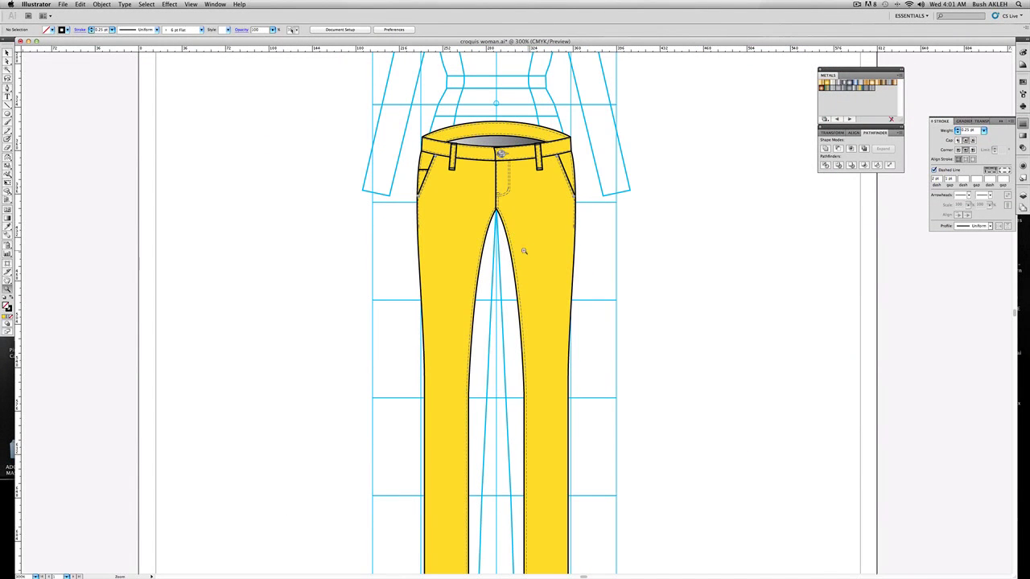
left_click_drag(515, 283, 511, 210)
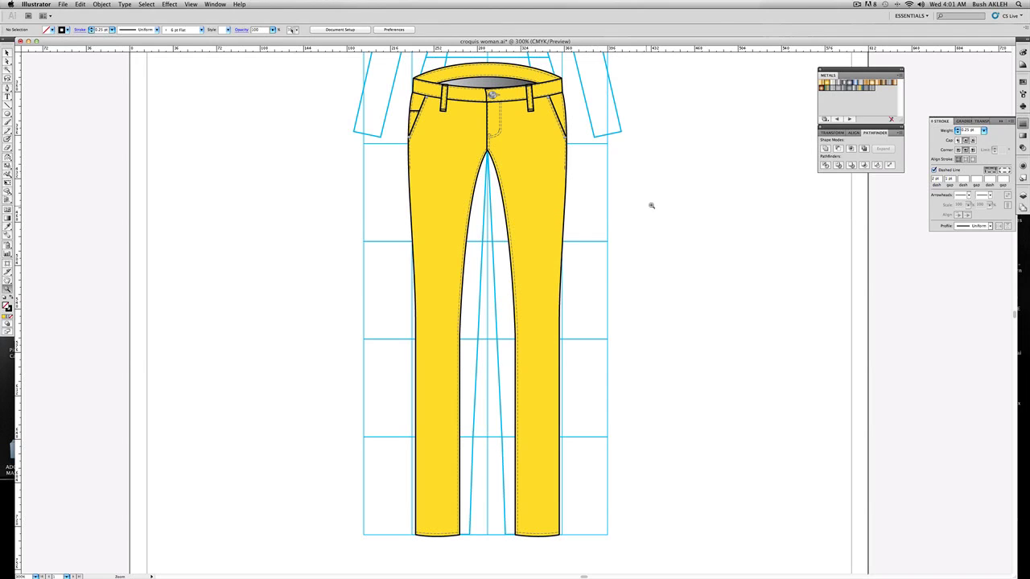
key("i")
key("a")
left_click(467, 152)
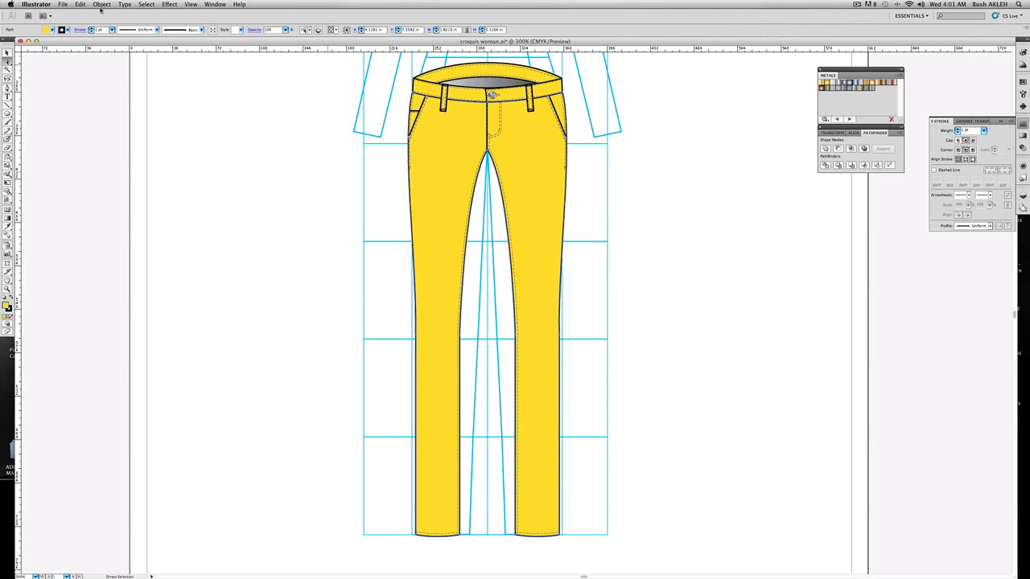
left_click(146, 4)
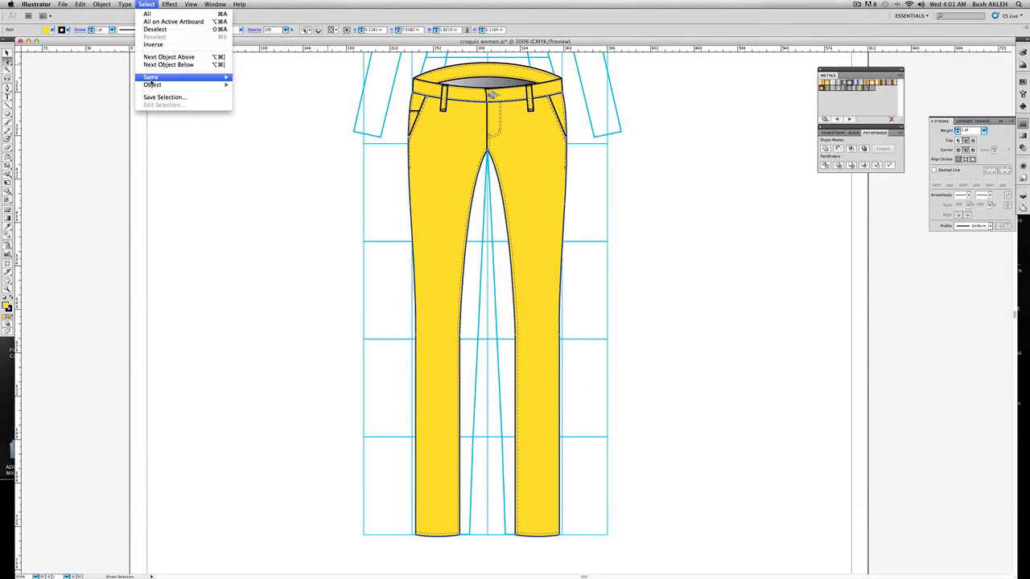
mouse_move(193, 77)
left_click(274, 111)
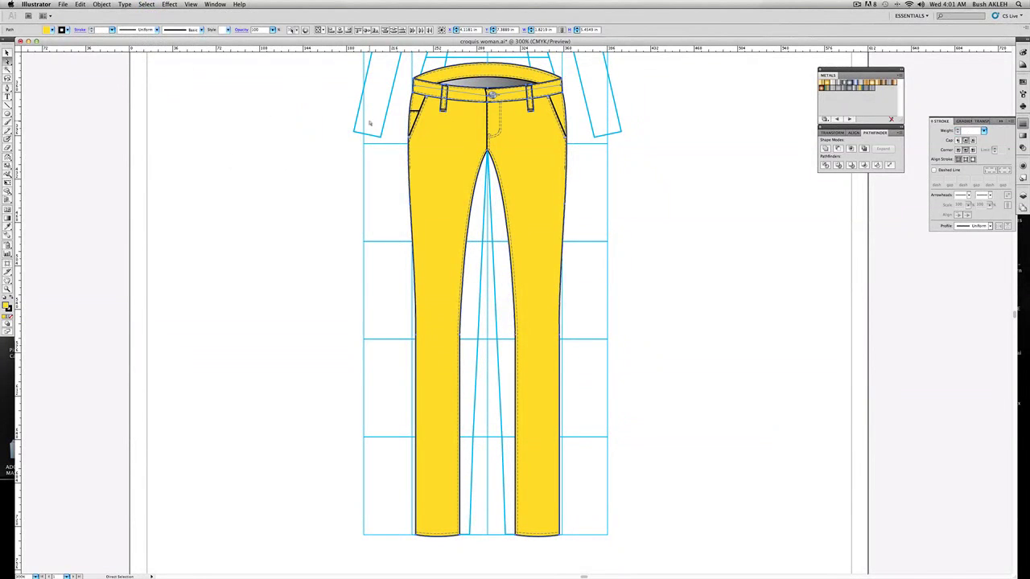
- Change the selected trouser pieces' fill to denim blue #597699
double_click(7, 305)
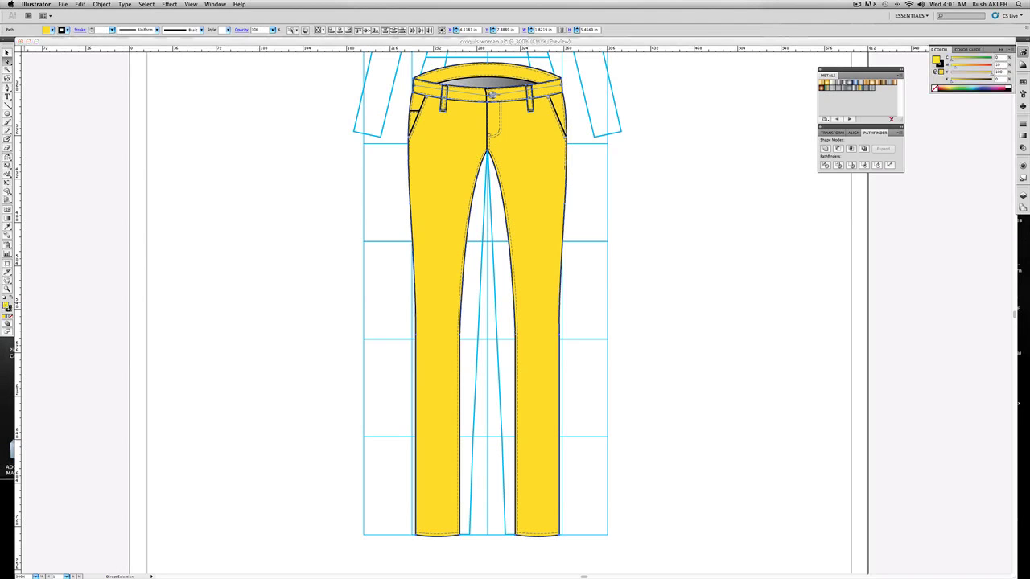
left_click(520, 204)
left_click_drag(521, 204, 520, 209)
left_click(453, 226)
left_click_drag(453, 225, 449, 208)
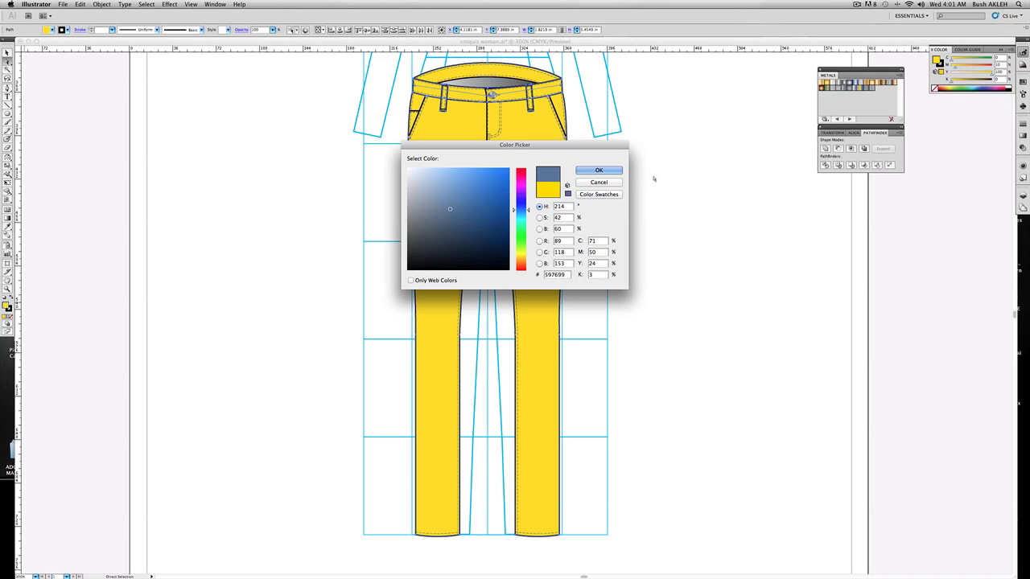
left_click(598, 182)
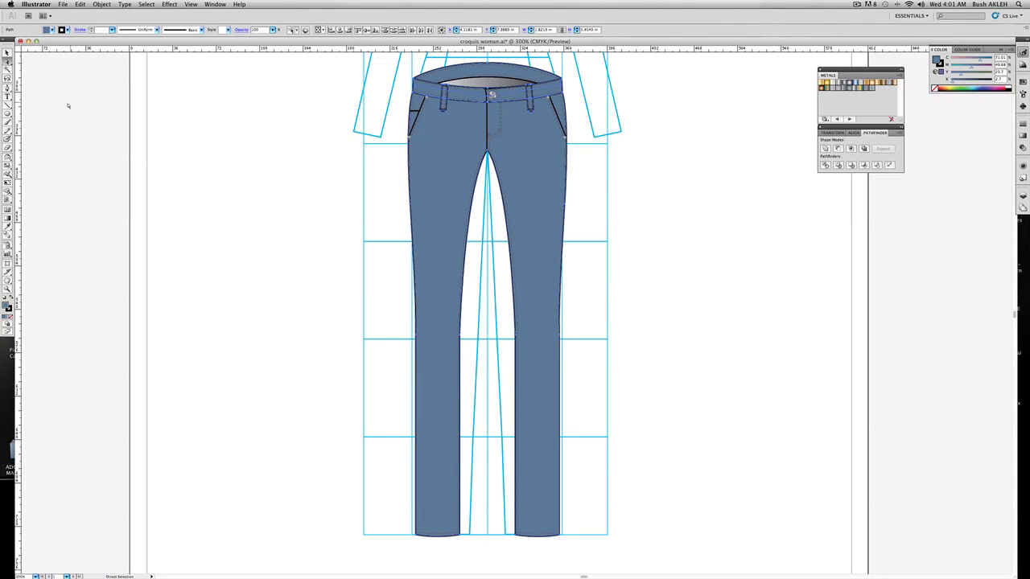
- Recolor the dashed topstitching along the lower edge of the front waistband's left half to golden brown
left_click(7, 53)
left_click(138, 88)
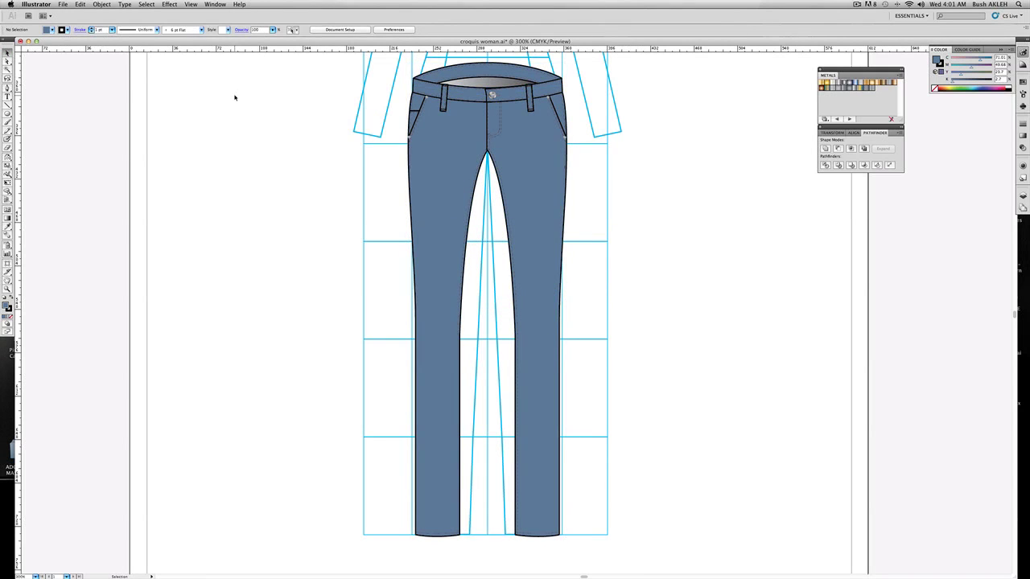
left_click(7, 290)
left_click_drag(362, 160, 589, 63)
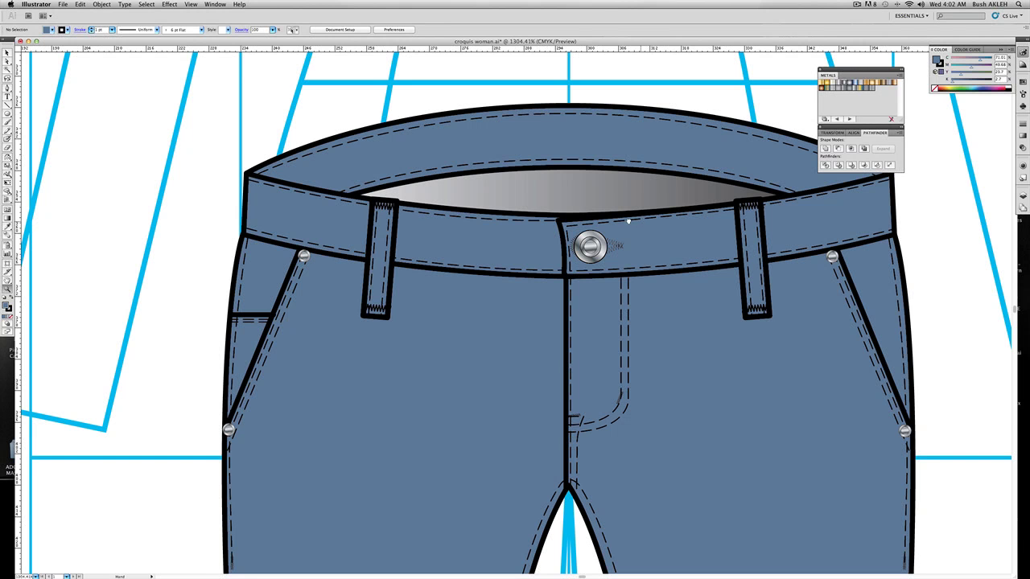
left_click_drag(628, 221, 486, 214)
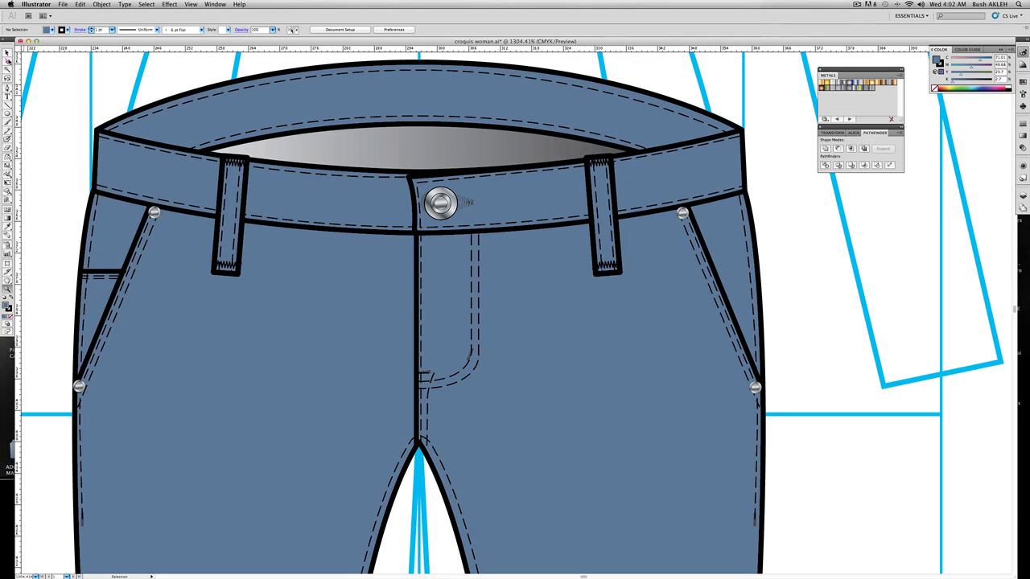
left_click(8, 61)
left_click(274, 220)
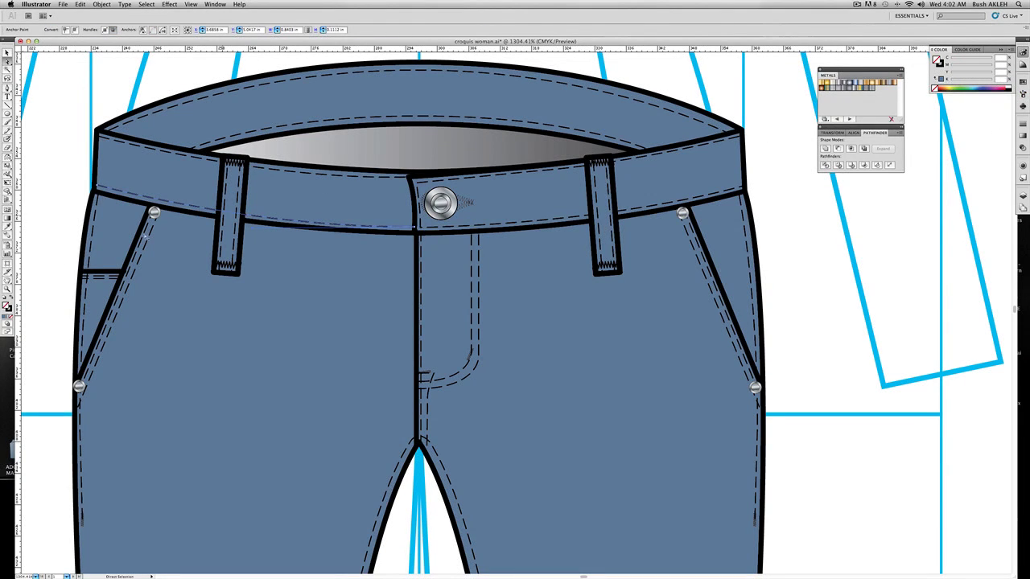
left_click(9, 312)
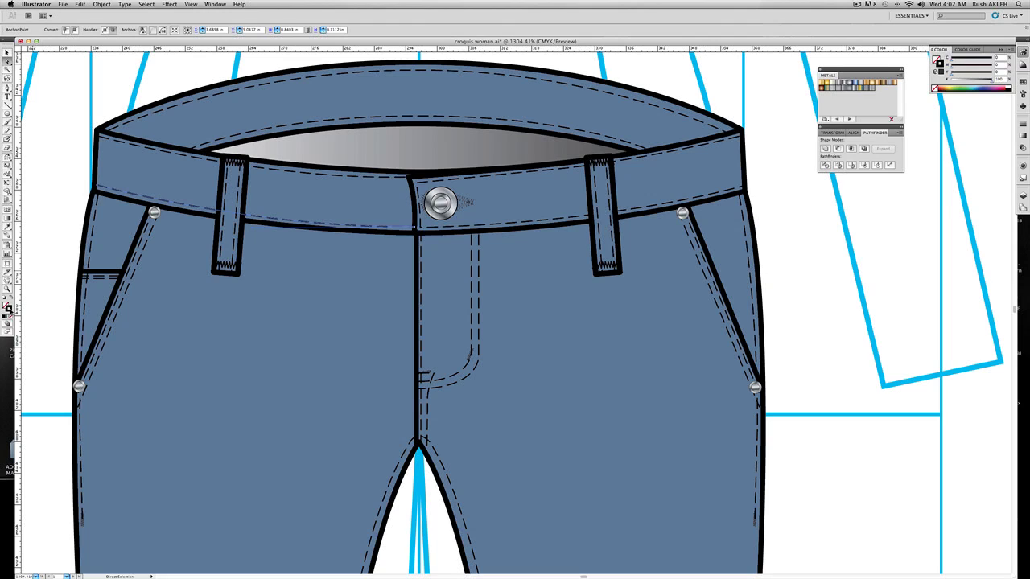
double_click(7, 307)
left_click(523, 258)
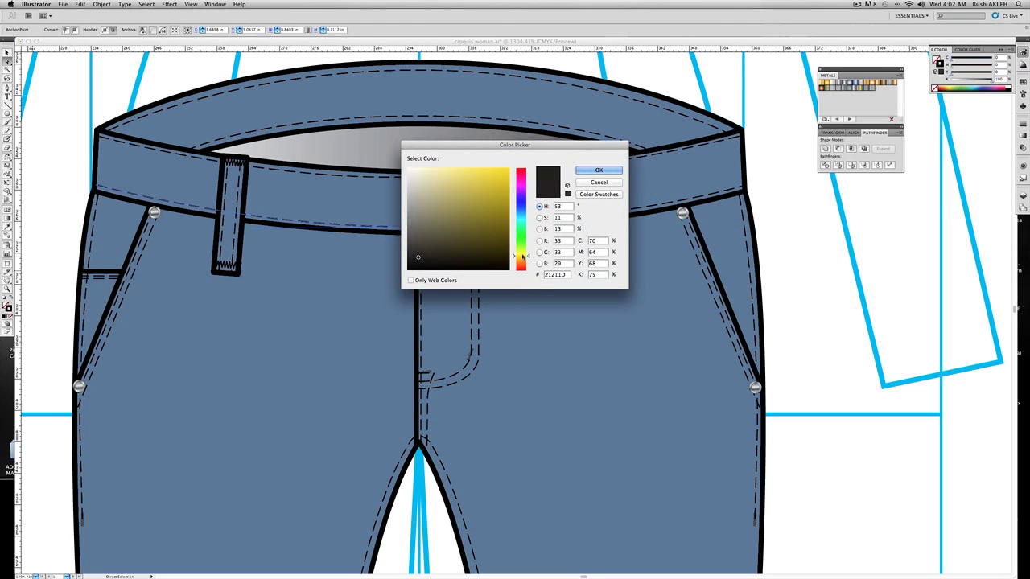
left_click_drag(523, 258, 521, 259)
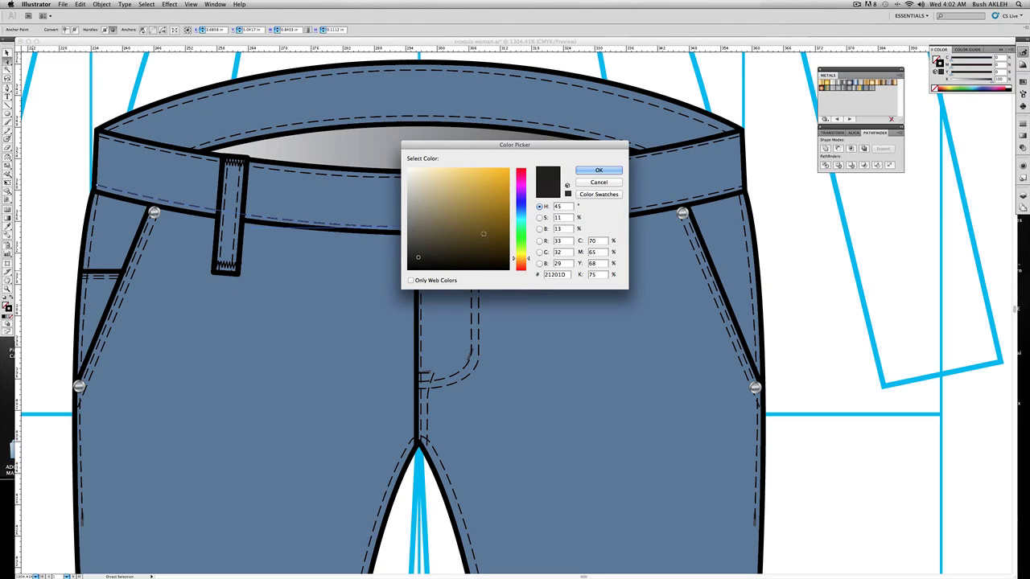
mouse_move(473, 216)
left_mouse_down()
mouse_move(506, 212)
mouse_move(507, 199)
left_mouse_up()
left_click(596, 170)
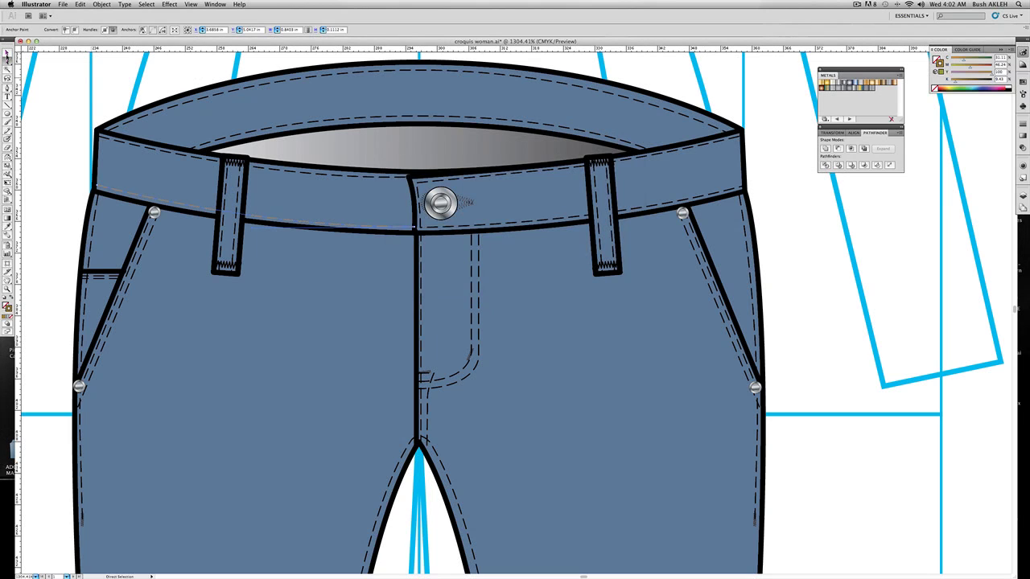
left_click(7, 53)
left_click(85, 164)
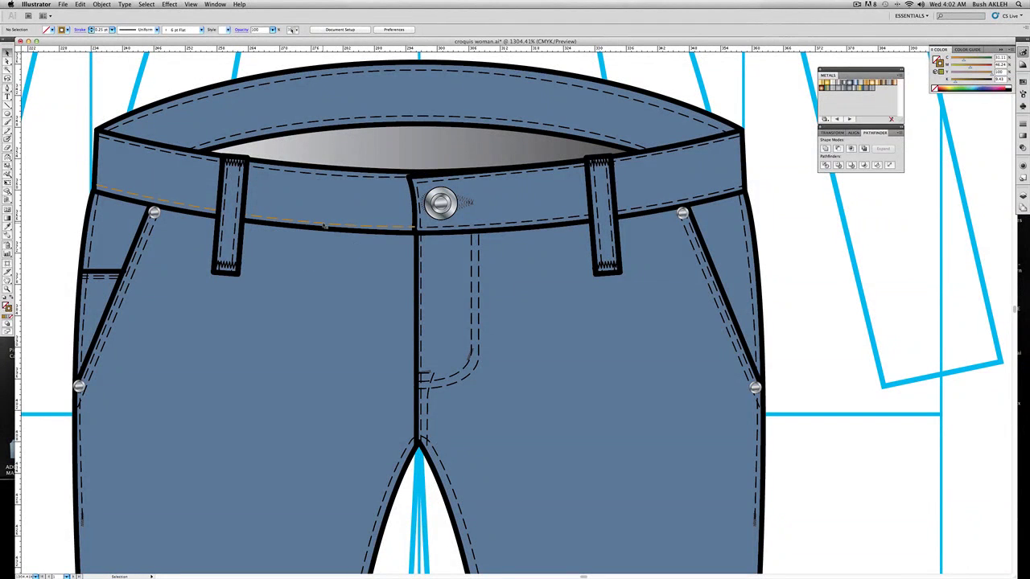
- Restore the waistband's golden topstitch line to black by sampling the dashed stitching at the waistband's upper left corner
left_click(324, 227)
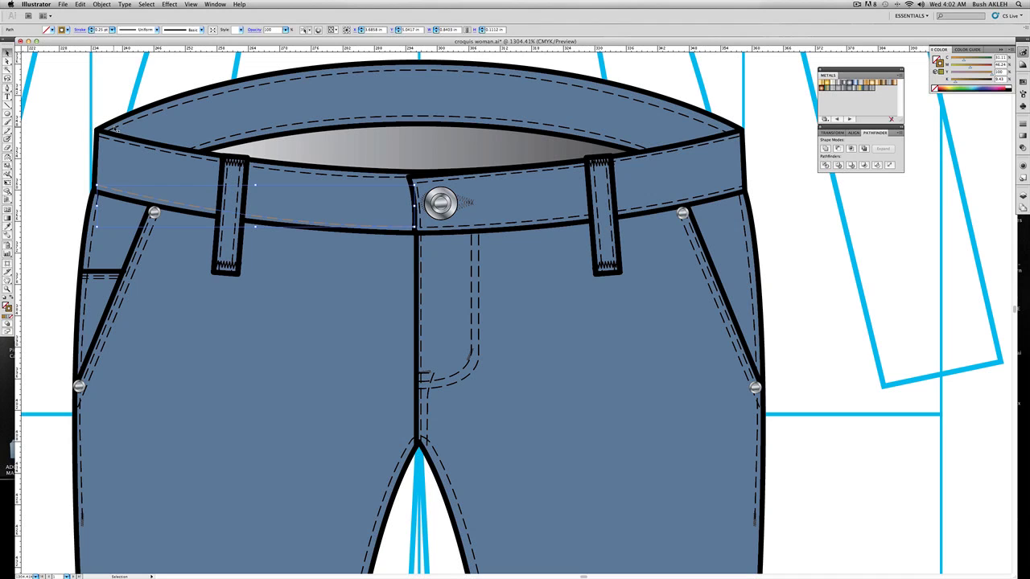
key("i")
left_click(116, 130)
- Duplicate the complete trousers flat and place the copy to the left of the croquis, level with the original
left_click(8, 290)
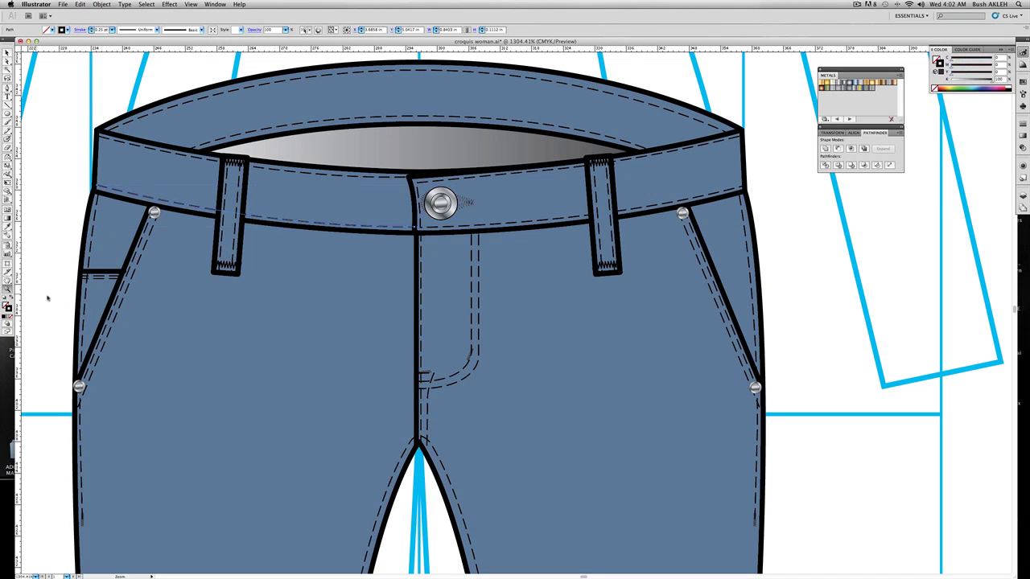
left_click(474, 331, "alt")
left_click(475, 331, "alt")
left_click(478, 375, "alt")
left_click(477, 374, "alt")
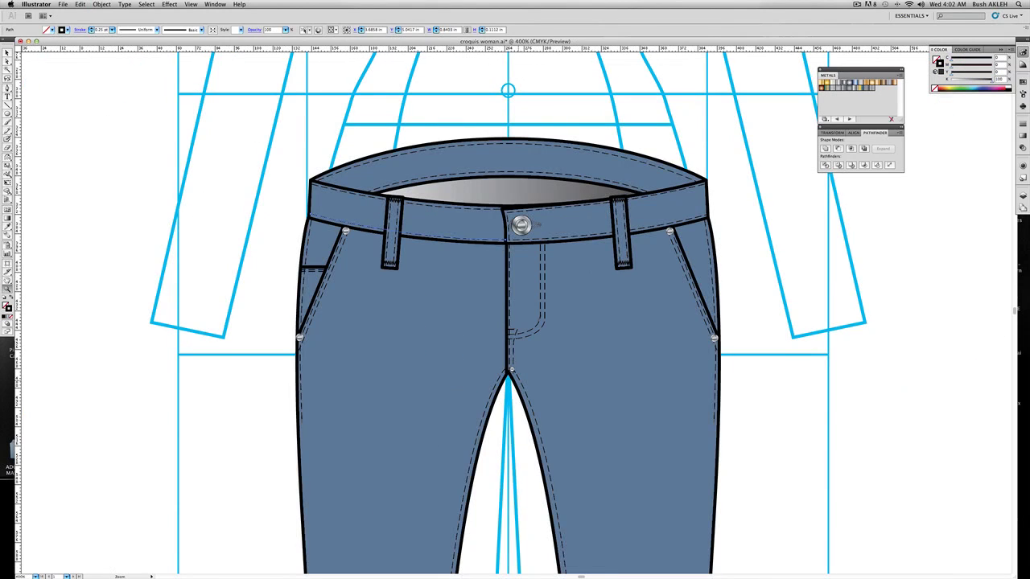
left_click(566, 419, "alt")
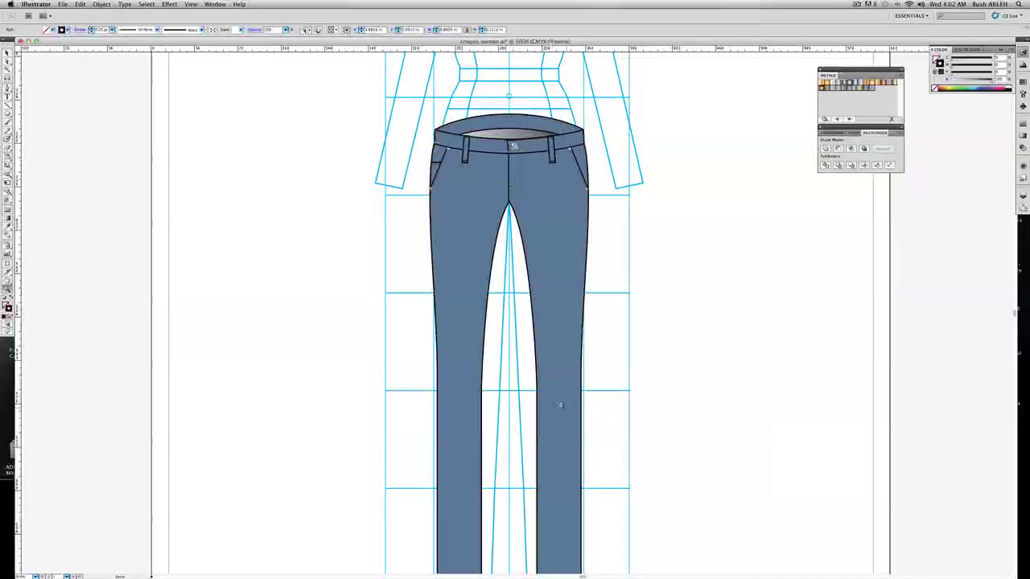
left_click(540, 387, "alt")
left_click_drag(540, 386, 497, 343)
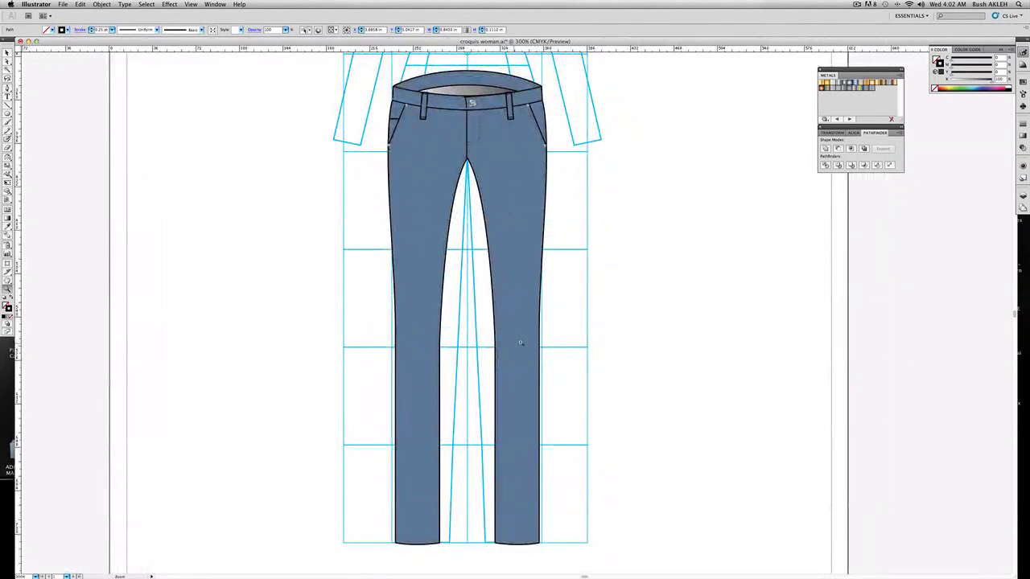
left_click(7, 55)
left_click_drag(357, 70, 573, 556)
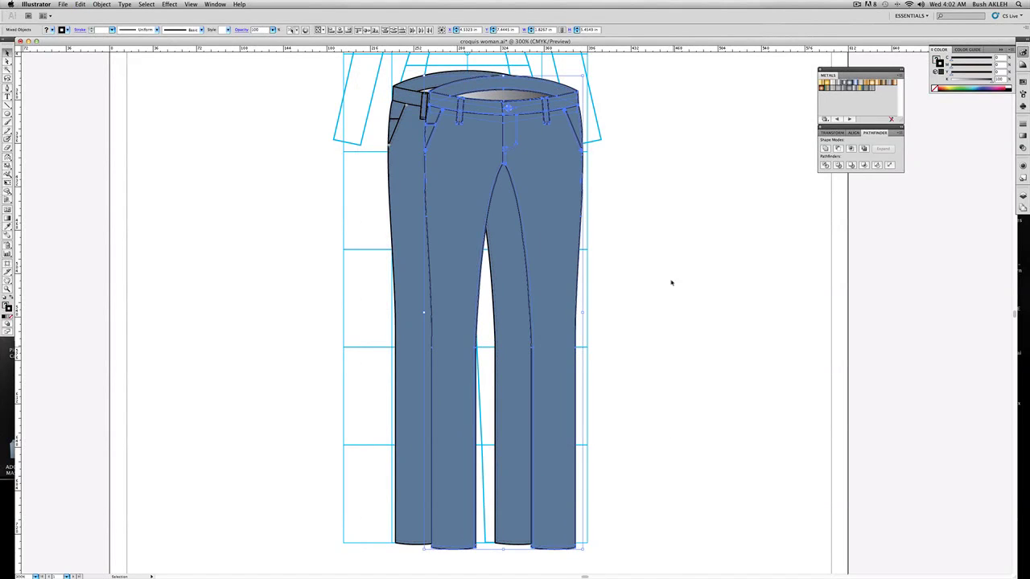
left_click_drag(539, 140, 249, 131)
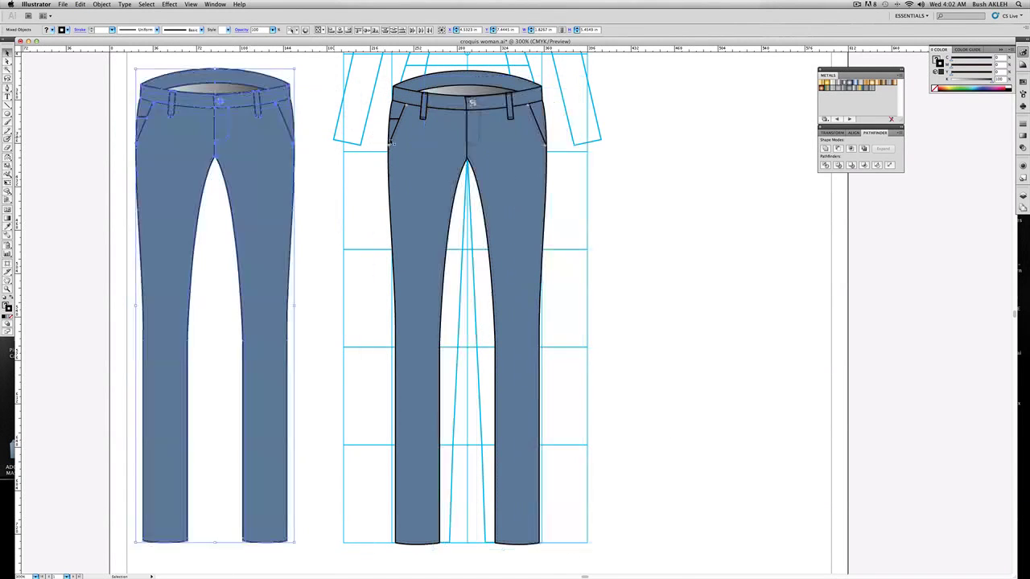
left_click(370, 145)
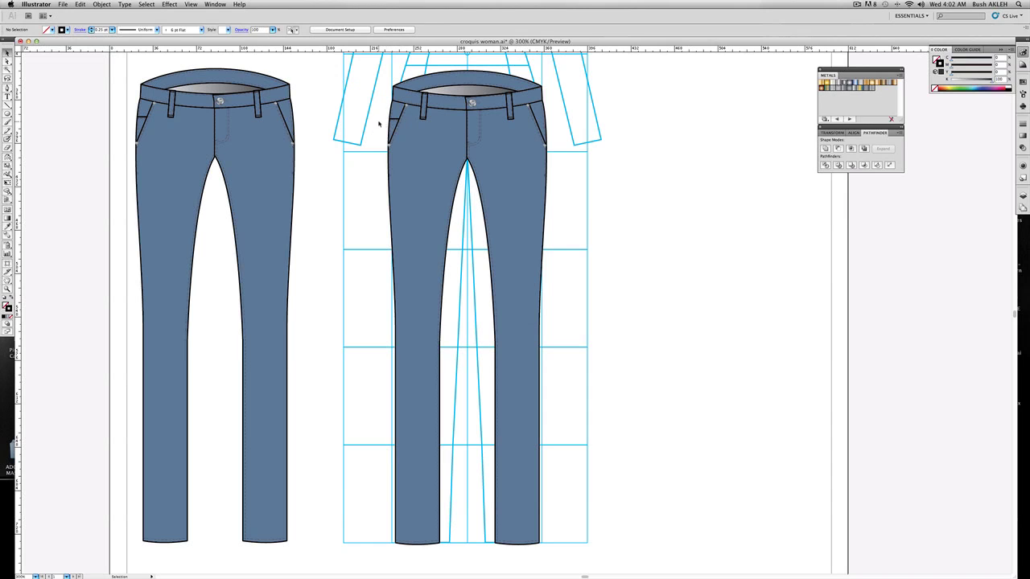
- Delete both front pockets, including the coin pocket, from the trousers on the croquis
left_click(405, 149)
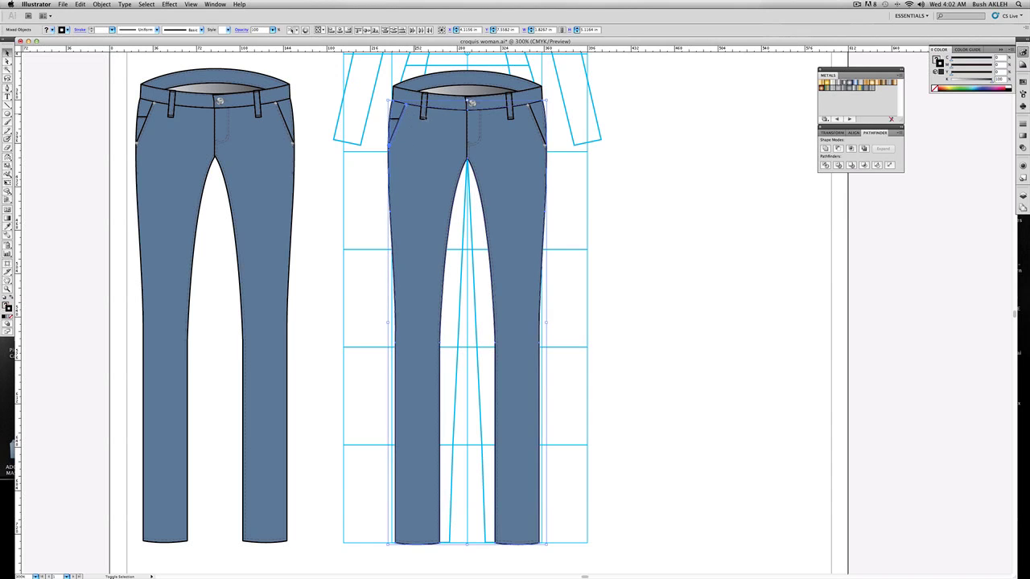
left_click(423, 129, "shift")
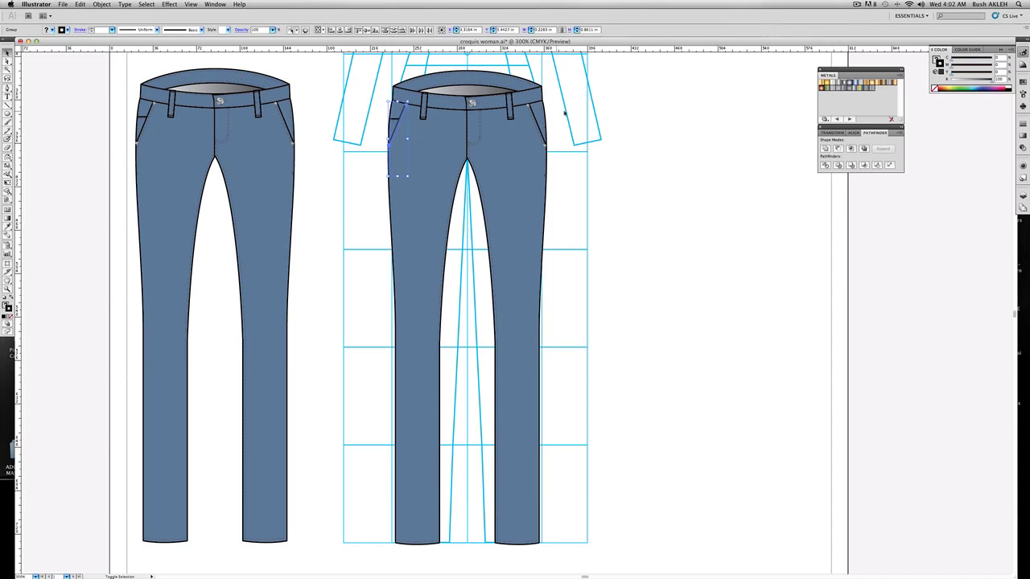
left_click_drag(538, 125, 743, 216)
key("Delete")
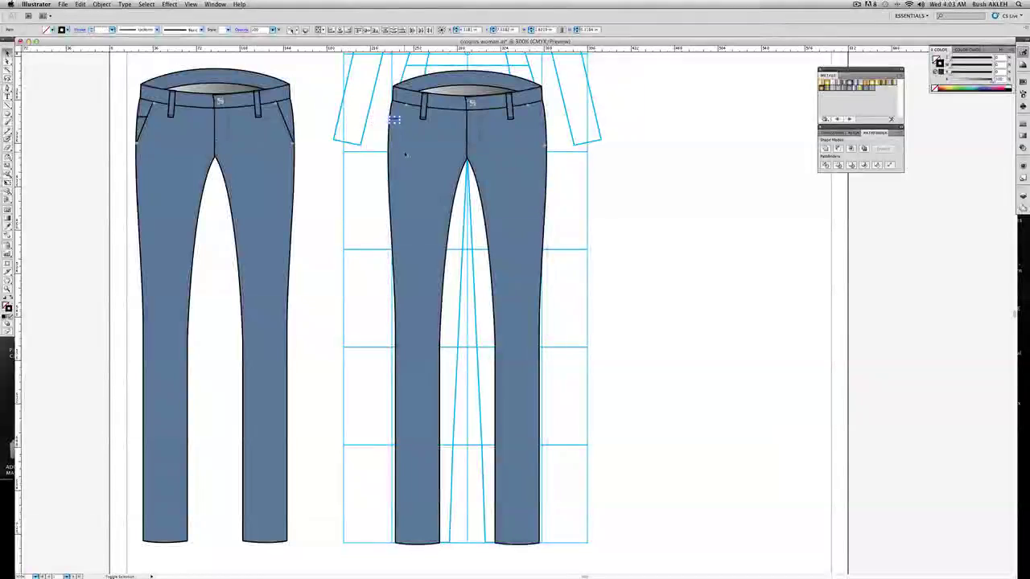
- Remove the button, pocket rivets and fly topstitching from the trousers on the croquis
left_click(531, 107)
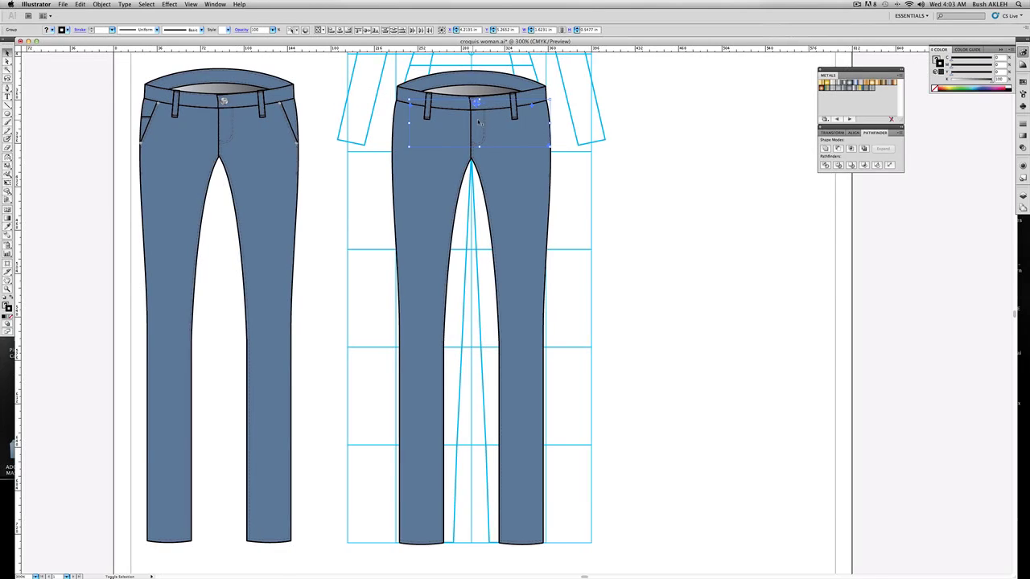
scroll(515, 125, "left", 1)
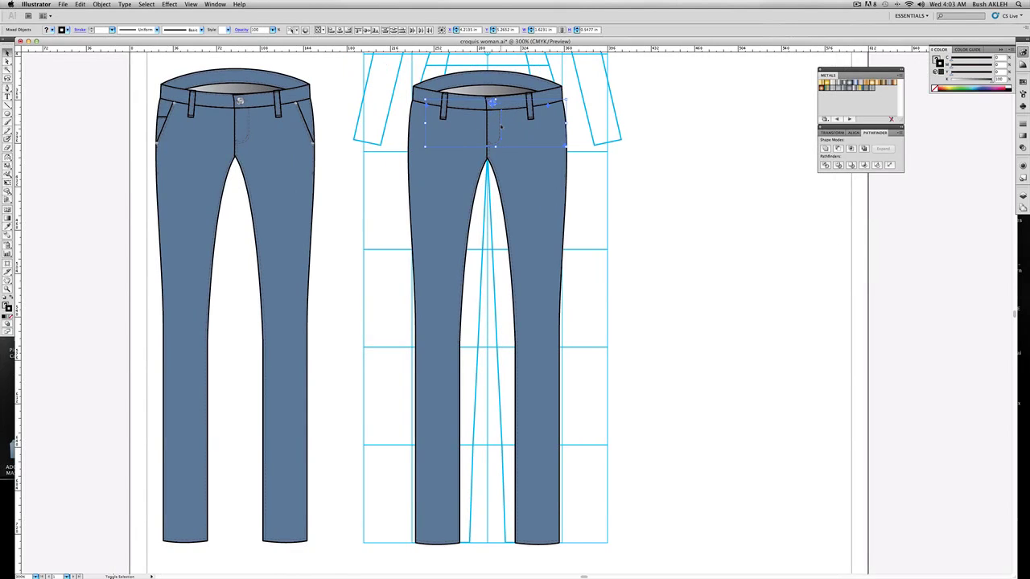
left_click(500, 127, "shift")
left_click(488, 152, "shift")
scroll(499, 170, "left", 5)
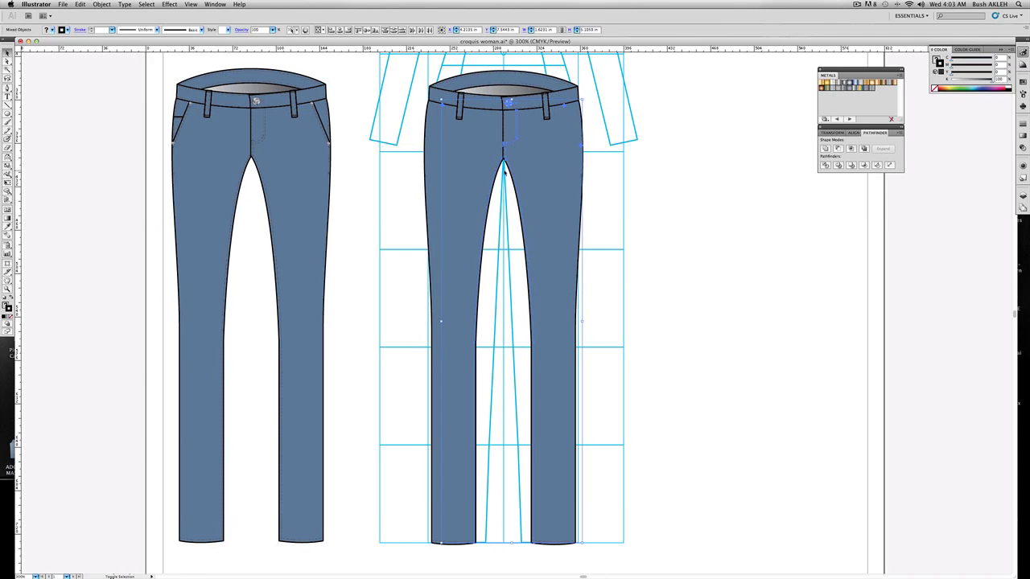
left_click(505, 173)
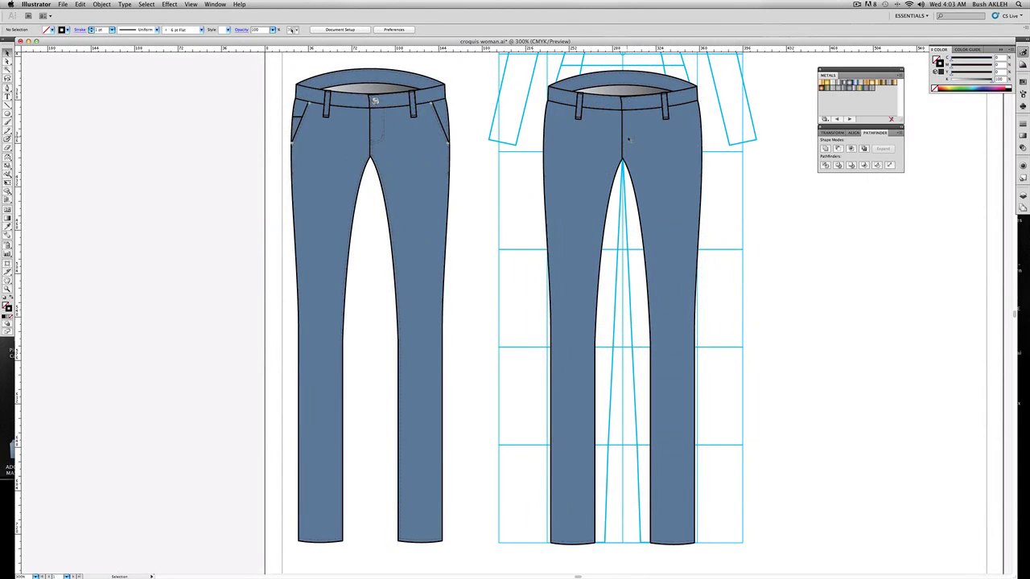
- Delete the center-front seam line and the small leftover fly stitch from the trousers on the croquis
left_click(629, 142)
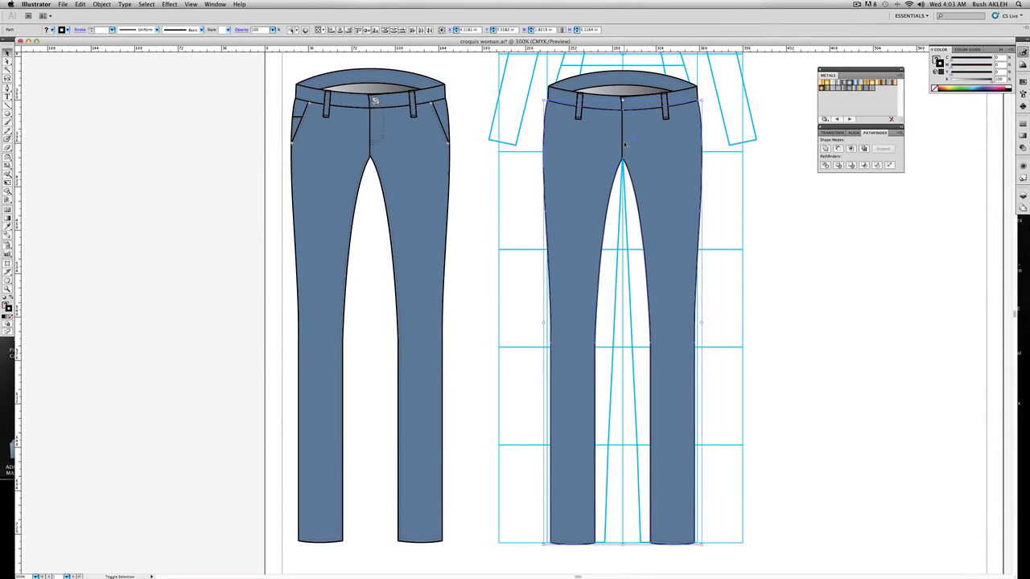
left_click(623, 138)
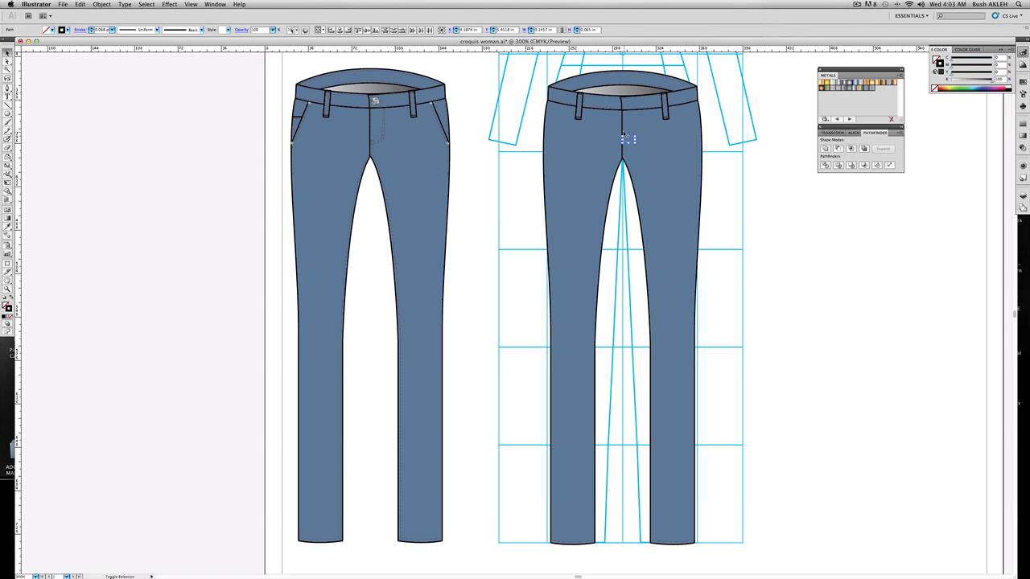
left_click(623, 103, "shift")
key("Delete")
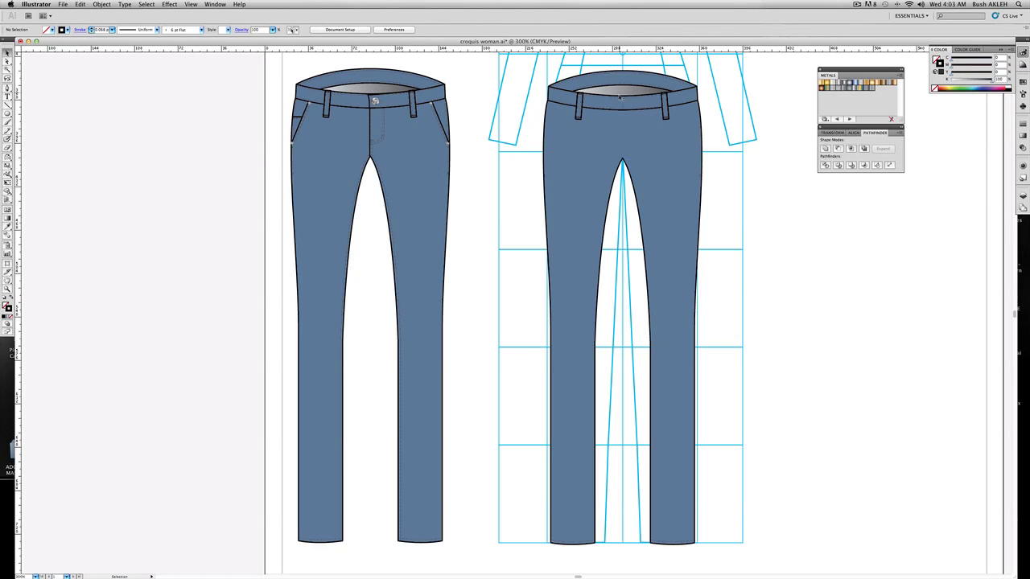
left_click(620, 98)
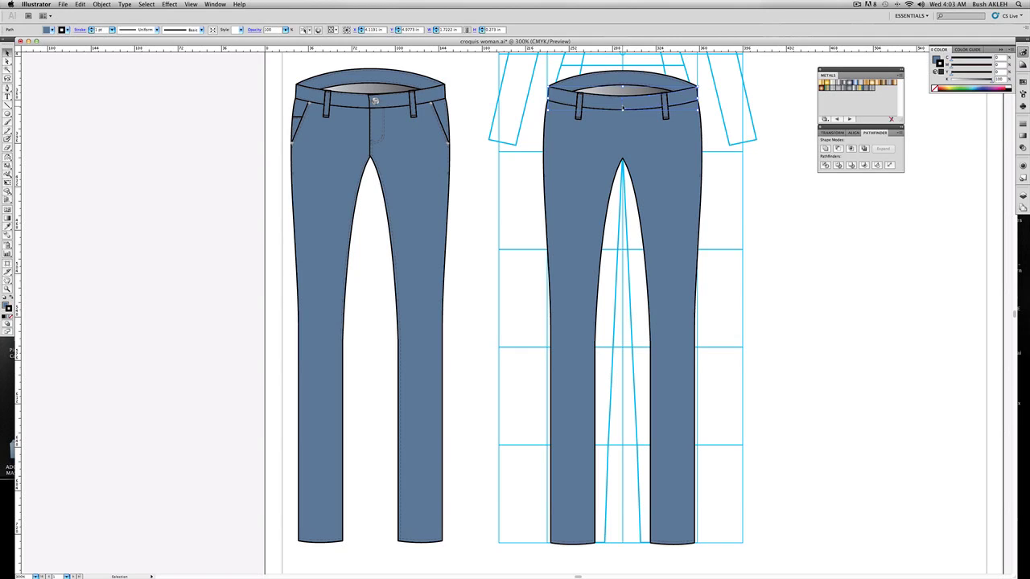
left_click(617, 108, "shift")
left_click(615, 108, "shift")
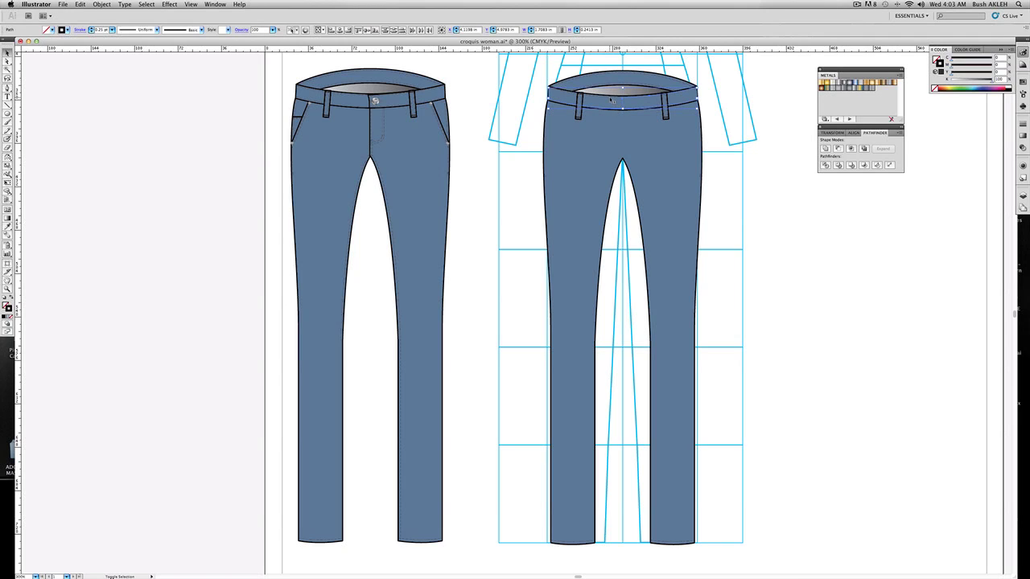
key("super+shift+a")
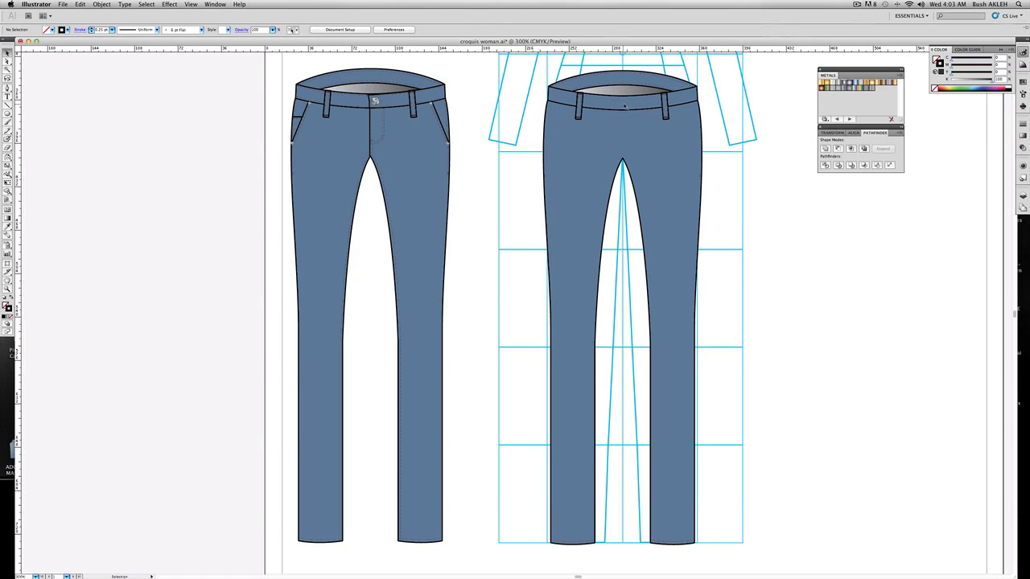
- Move the inner back waistband and its gradient lining piece off the croquis trousers to the empty area on the right
left_click_drag(625, 106, 543, 107)
left_click(561, 122)
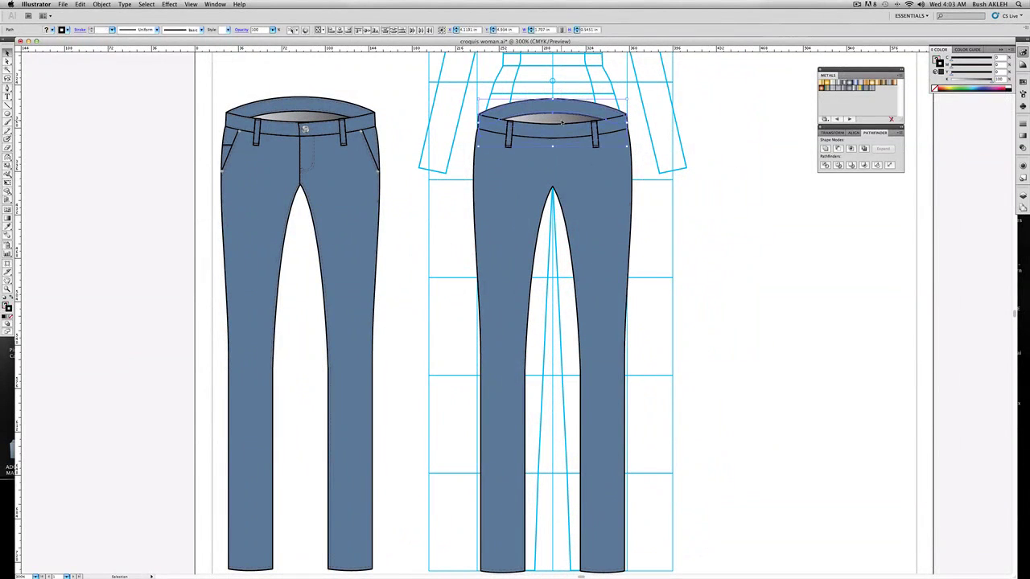
left_click_drag(549, 119, 798, 235)
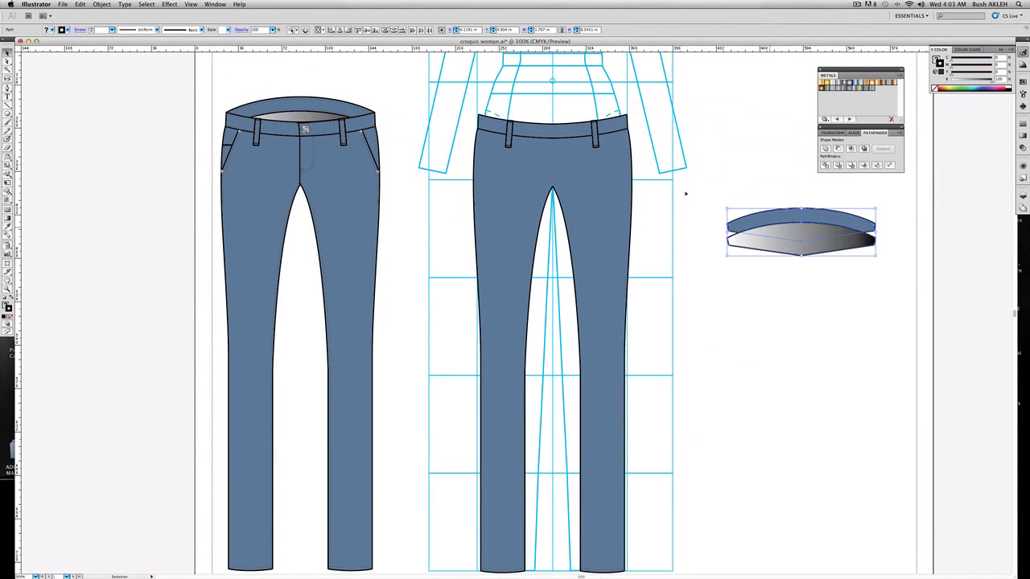
- Move both belt loops off the croquis trousers to the area beside the croquis's right arm
left_click(509, 133)
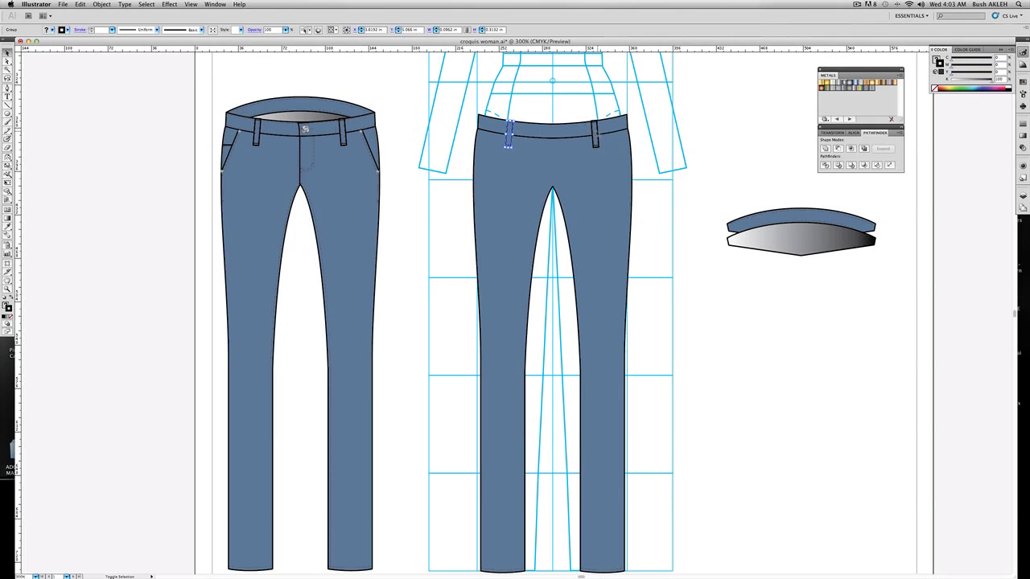
left_click(597, 134, "shift")
left_click_drag(597, 133, 753, 97)
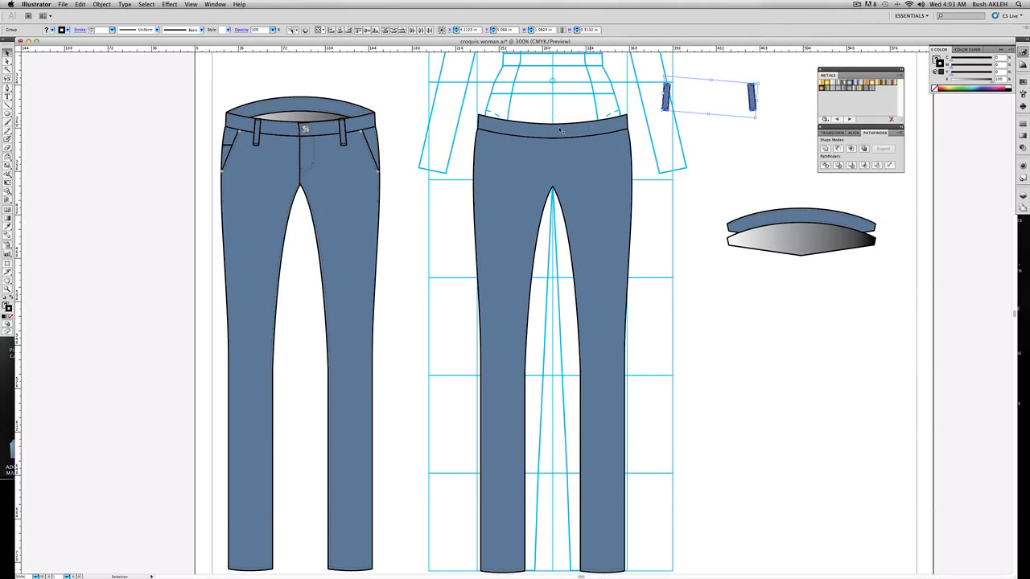
- Flip the croquis trousers' front waistband so it arches upward, and raise it slightly above the trouser body
left_click(537, 134)
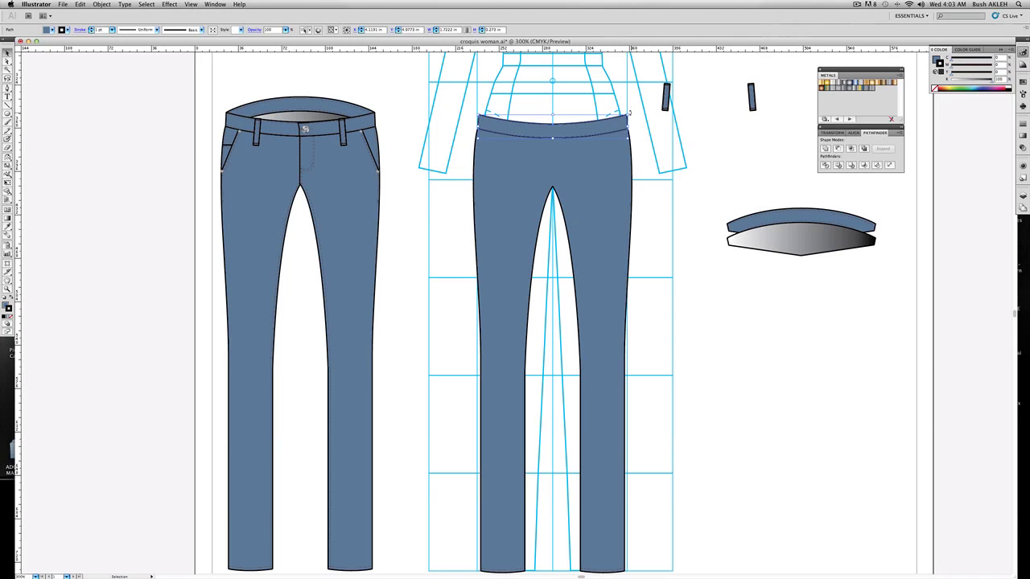
left_click_drag(630, 113, 486, 142)
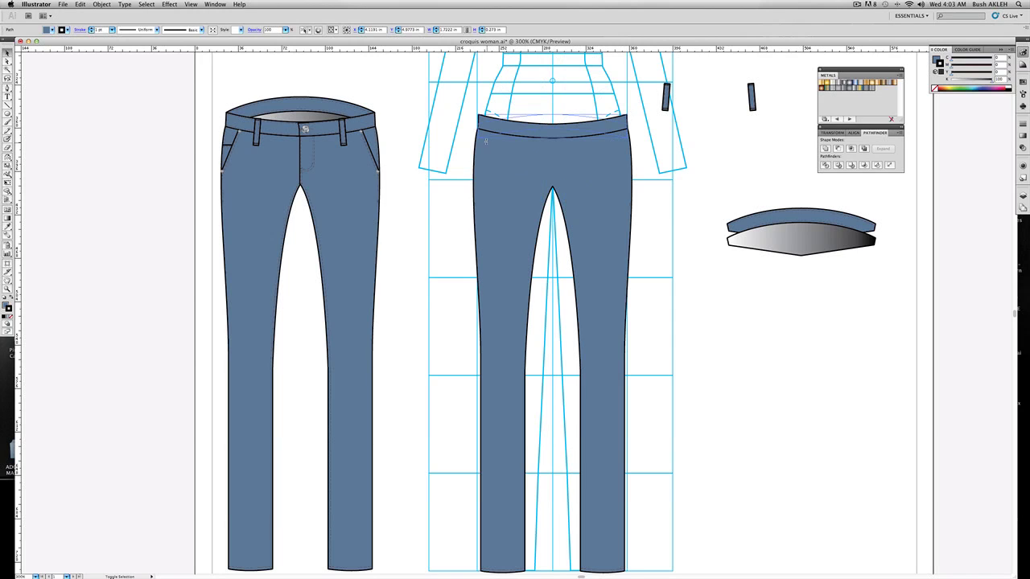
left_click(485, 142)
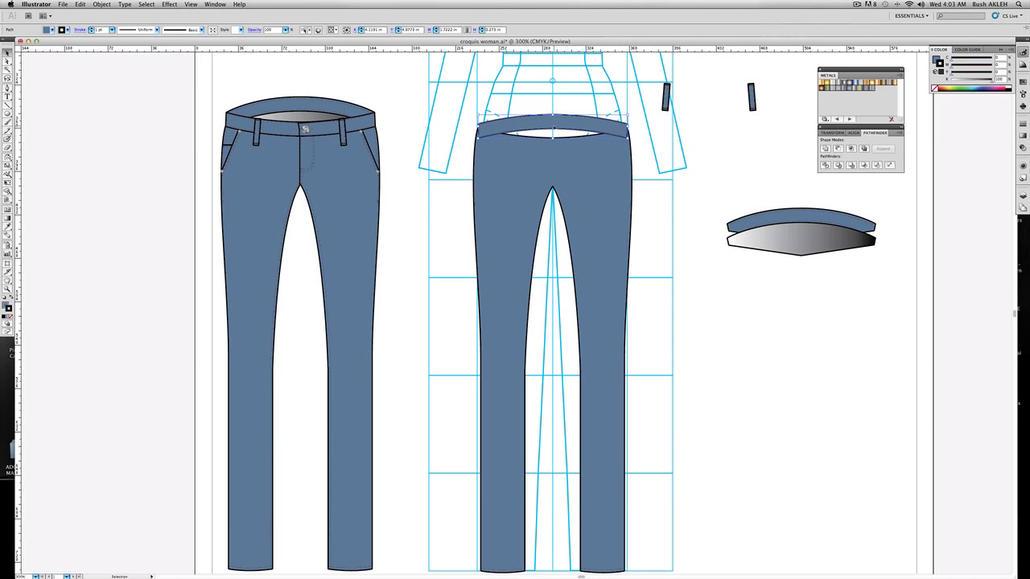
left_click_drag(554, 128, 554, 122)
left_click(660, 135)
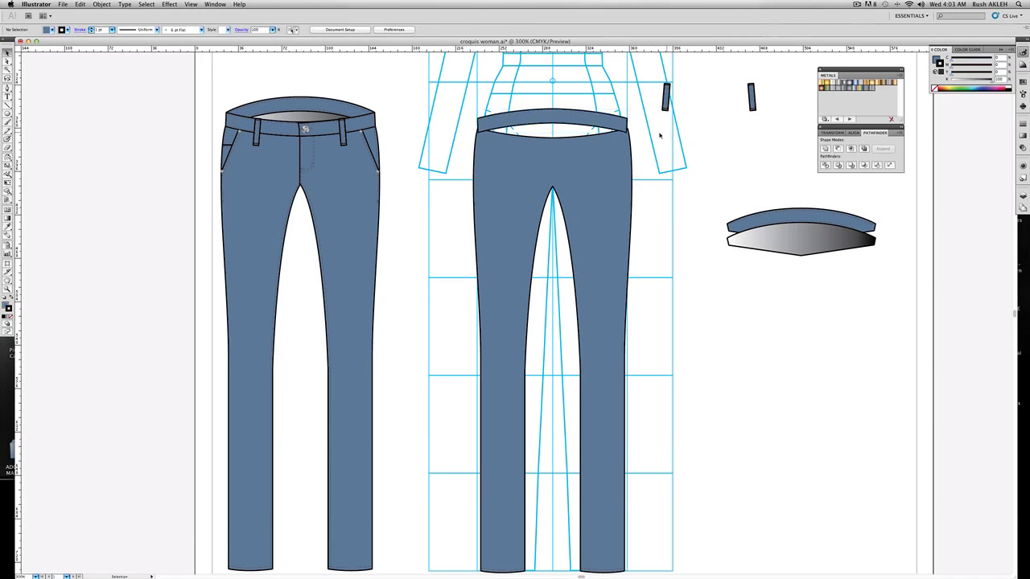
- Move the waistband's two lower corner points outward so they meet the trousers' side seams
left_click(7, 288)
left_click_drag(462, 101, 644, 164)
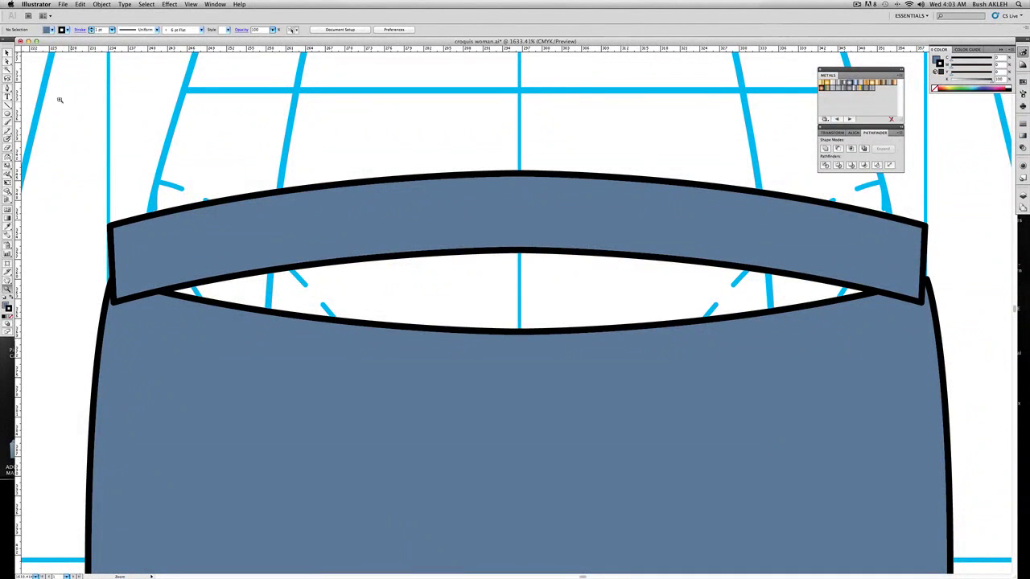
left_click(6, 54)
left_click(460, 220)
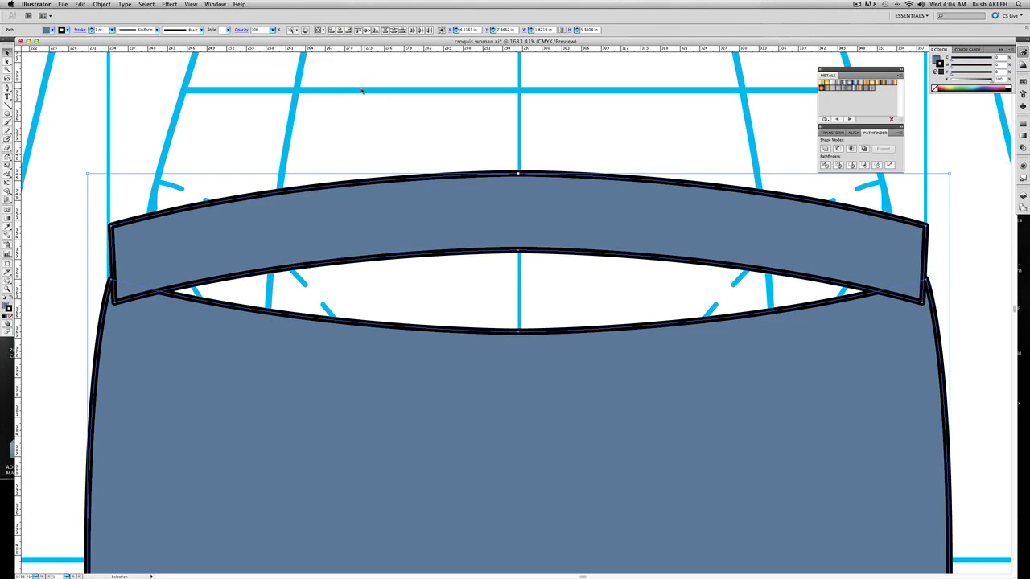
left_click(429, 119)
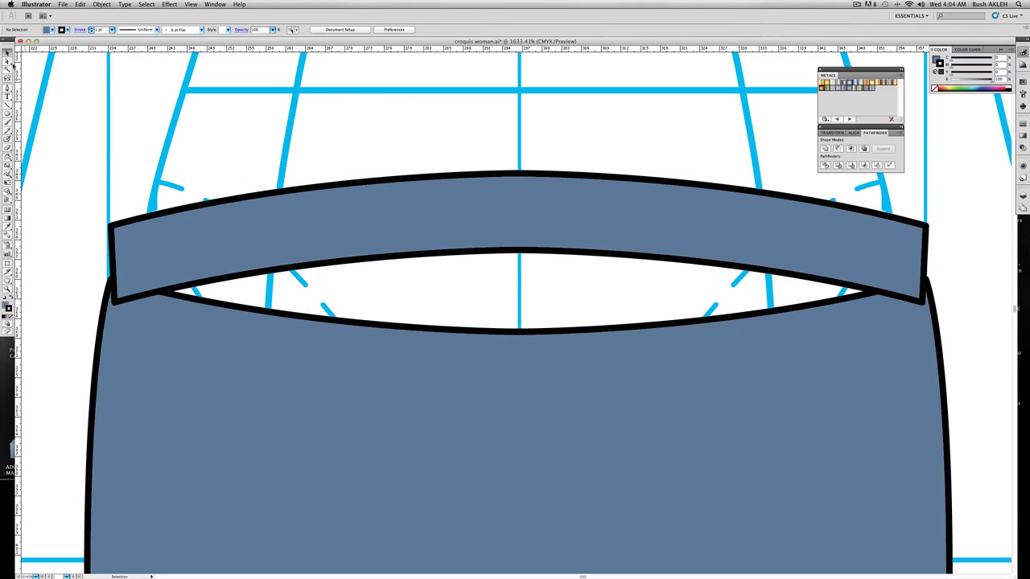
left_click(7, 61)
left_click_drag(115, 303, 106, 302)
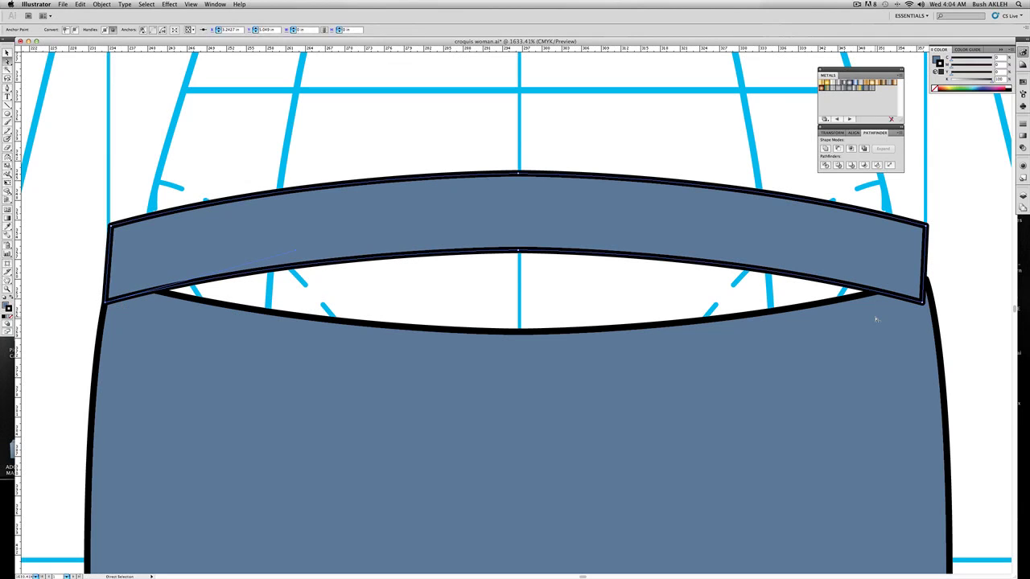
left_click_drag(924, 302, 930, 302)
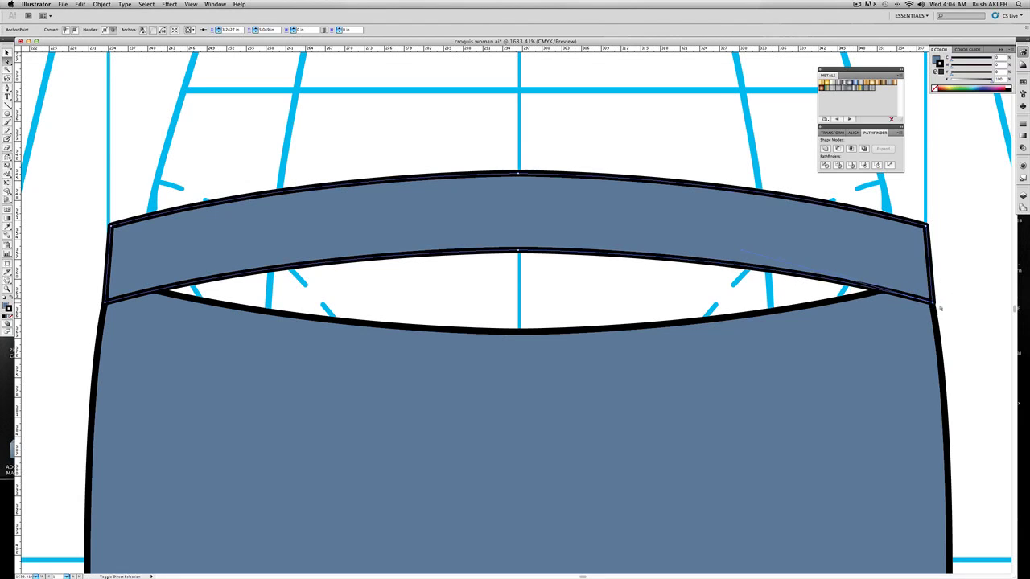
left_click(585, 302)
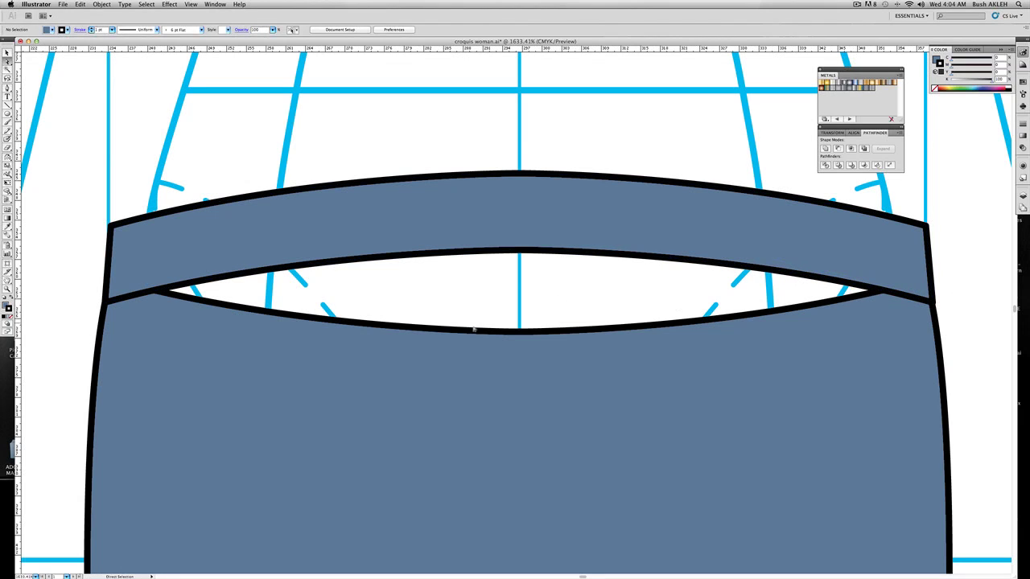
- Raise the center point of the trouser body's top edge to the waistband and reshape both side curves to follow the waistband's lower edge
left_click(503, 332)
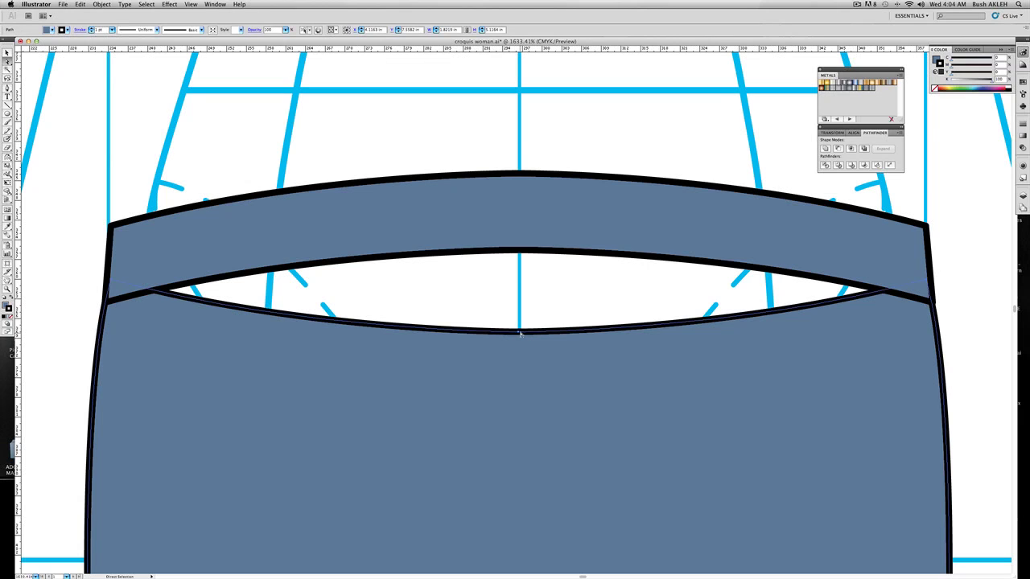
left_click(519, 331)
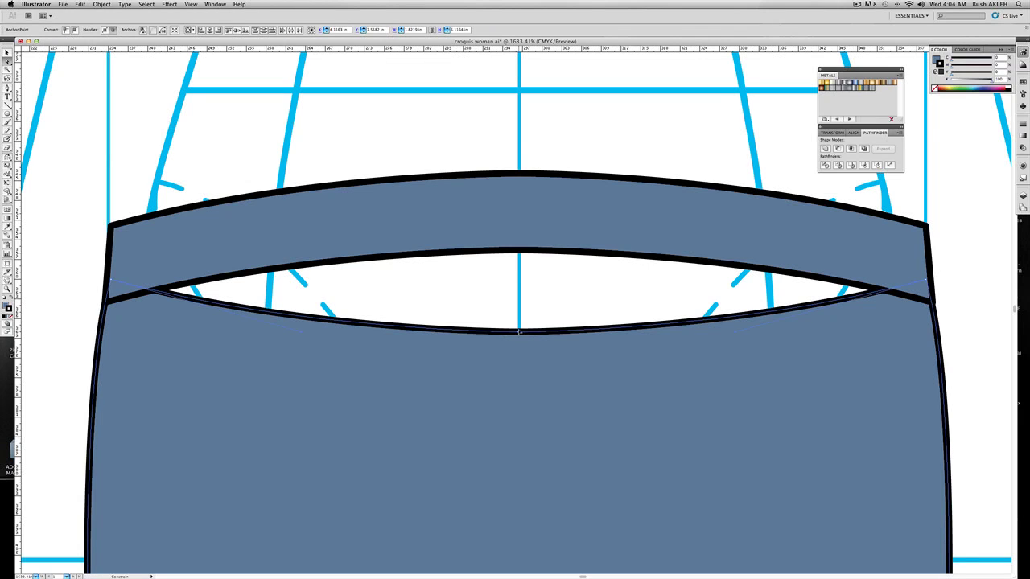
left_click_drag(519, 332, 519, 251)
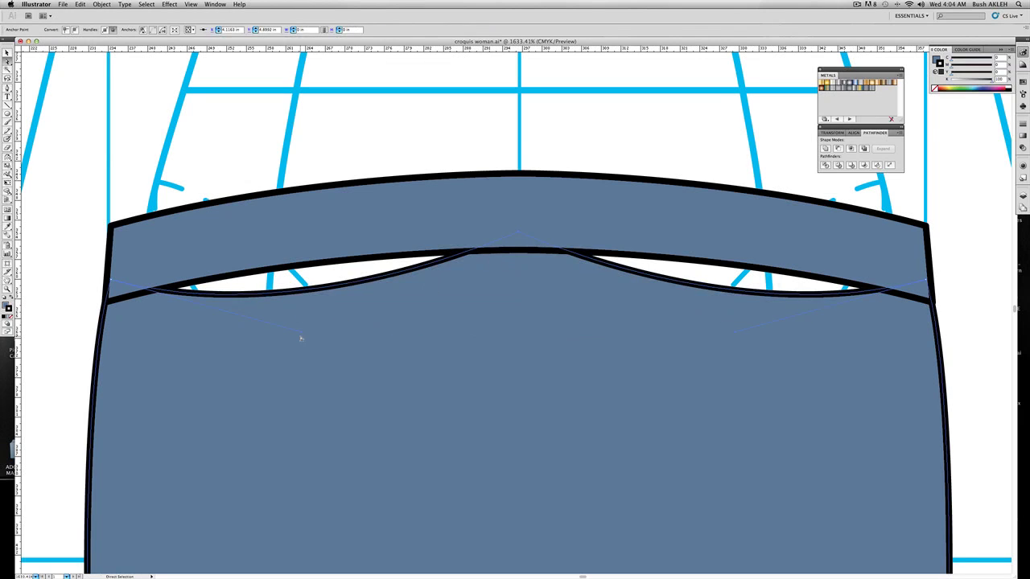
left_click_drag(303, 334, 304, 249)
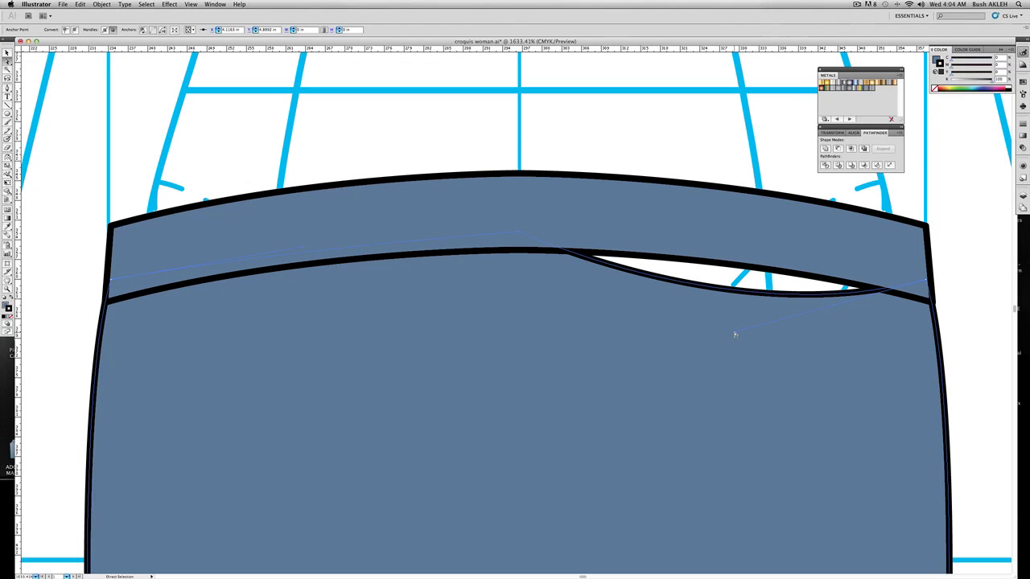
left_click_drag(734, 334, 722, 250)
left_click(478, 122)
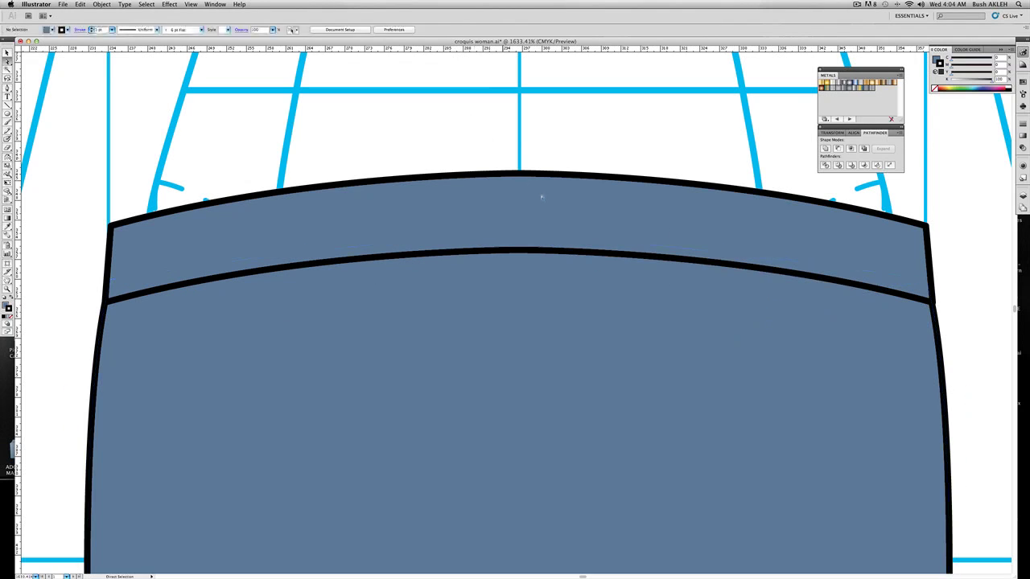
- Duplicate the back waistband's upper edge as a separate curve and give it the front flat's dashed 0.25 pt topstitch style
key("z")
left_click(552, 363, "alt")
left_click(563, 366, "alt")
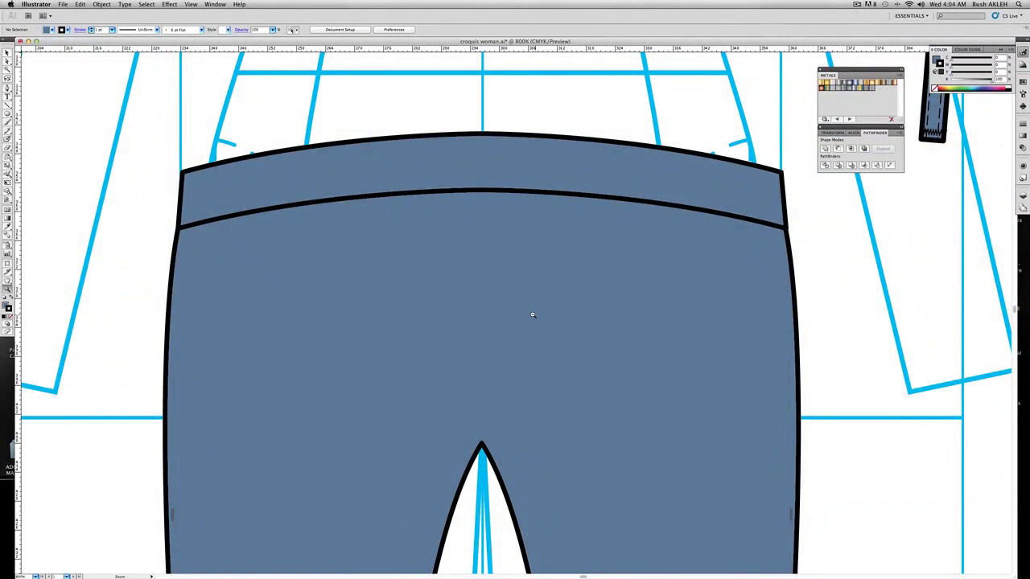
left_click(487, 289, "alt")
left_click(492, 290, "alt")
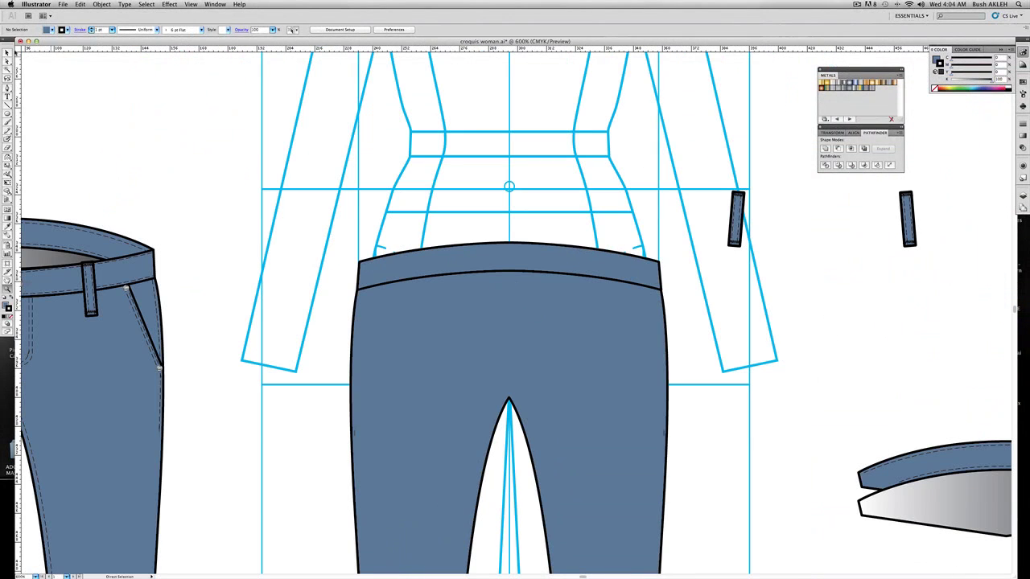
key("a")
left_click_drag(461, 219, 557, 251)
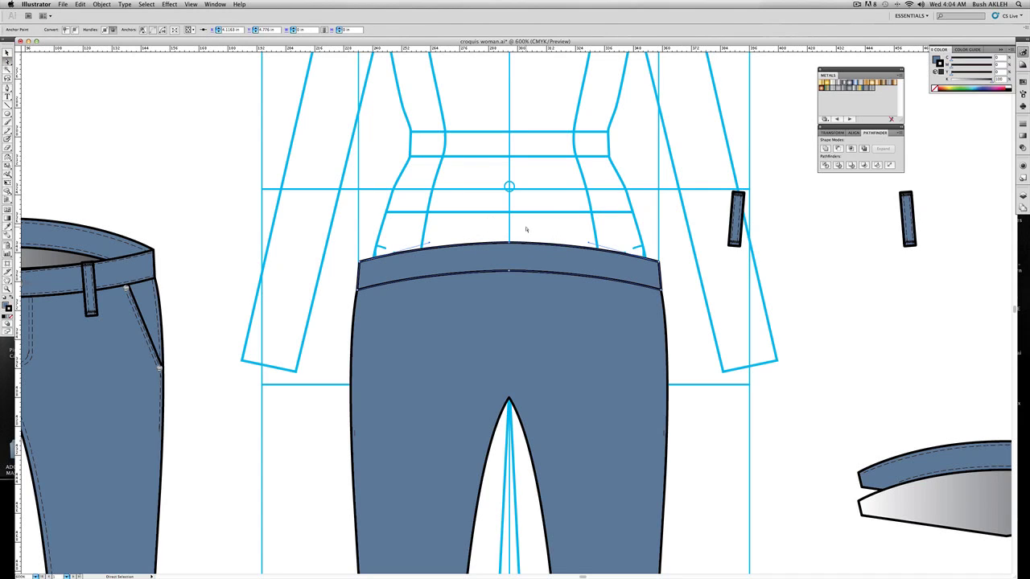
key("super+c")
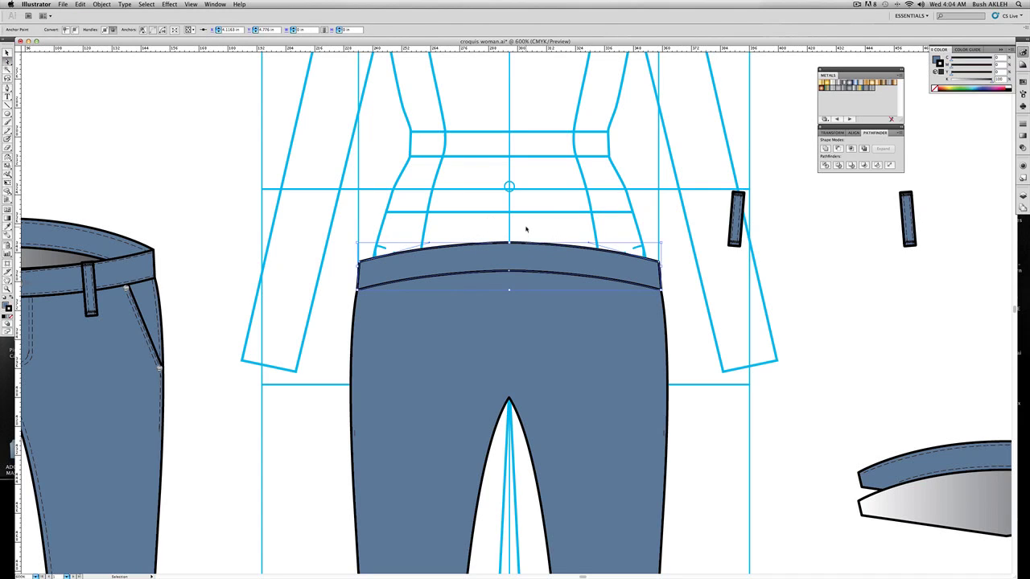
key("super+v")
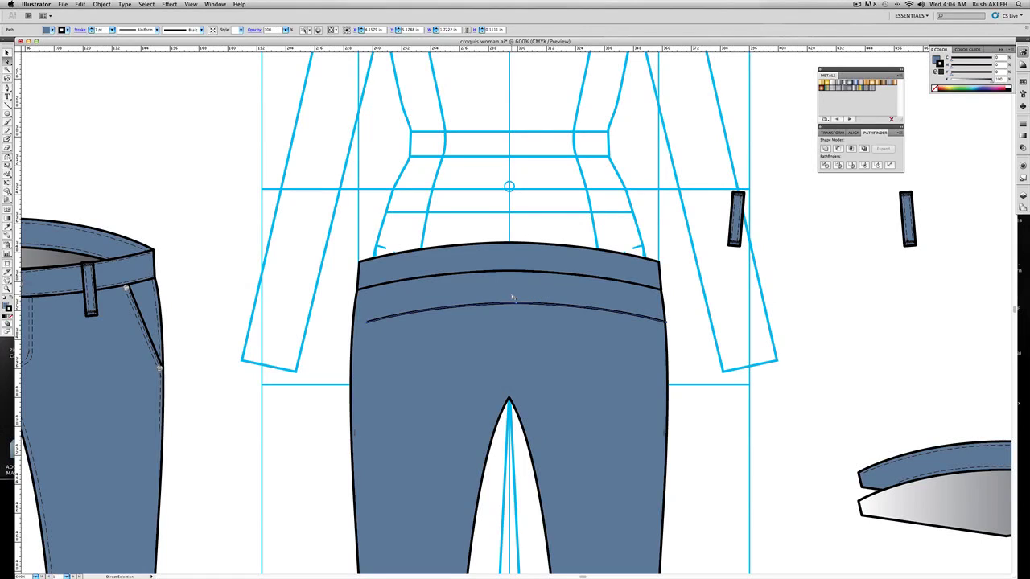
key("i")
left_click(156, 297)
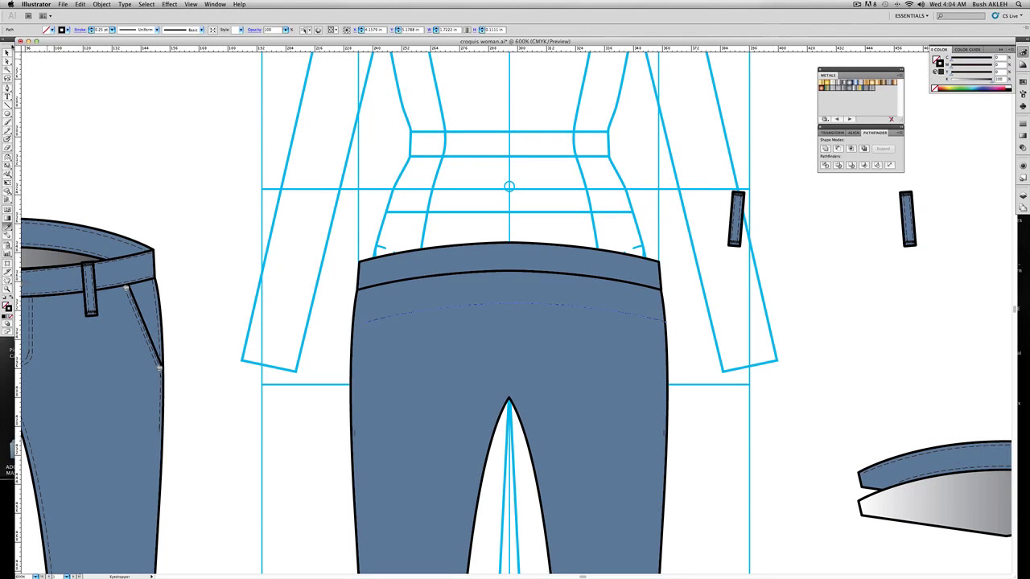
- Place the topstitch curve just inside the back waistband's upper edge and a copy of it just above its lower edge
left_click(8, 53)
scroll(487, 303, "up", 1)
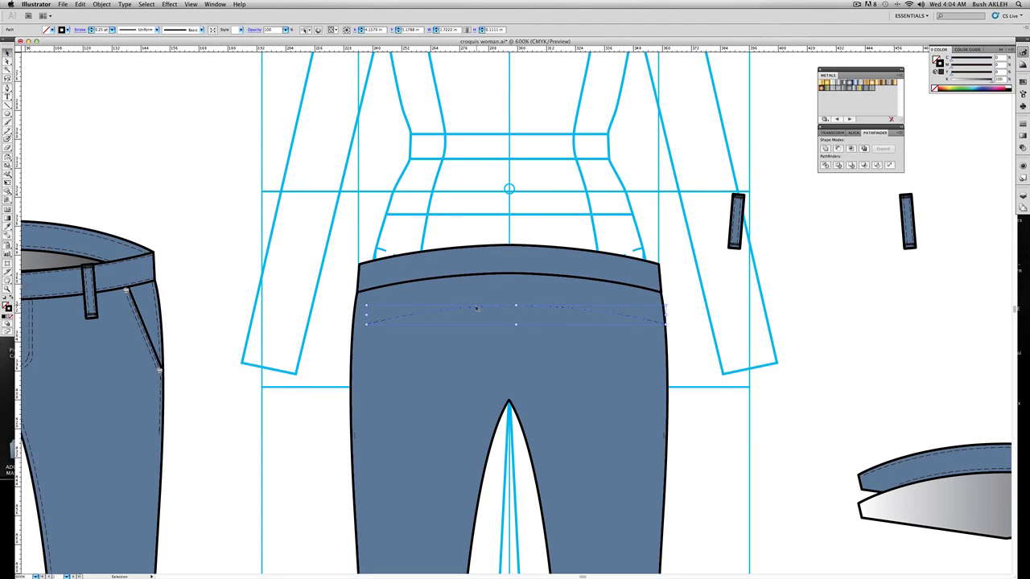
key("space")
left_click(495, 311)
left_click_drag(493, 309, 490, 253)
left_click_drag(487, 253, 498, 274)
left_click(524, 226)
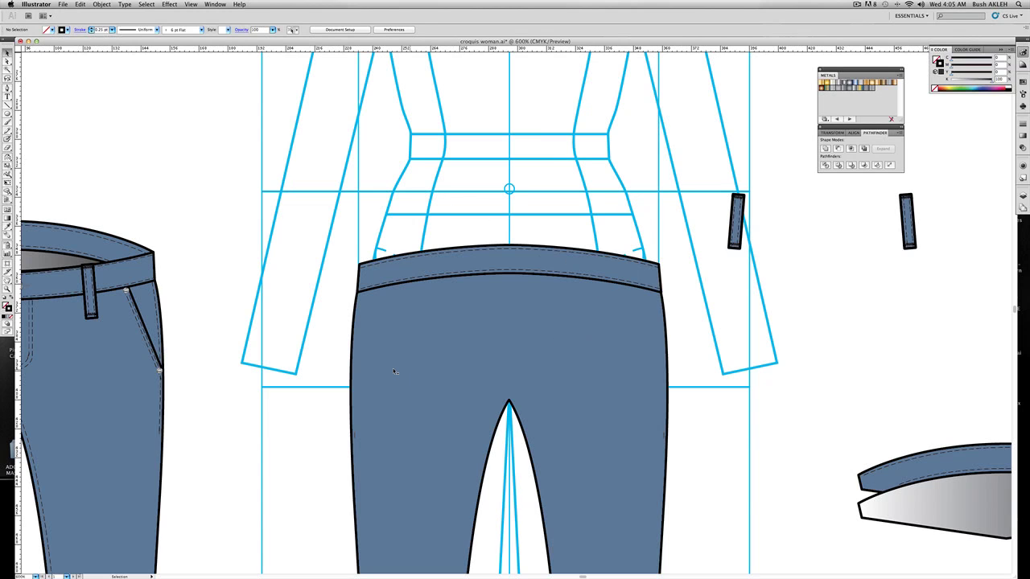
- Draw a straight center-back seam from the crotch point up to the waistband and make it a solid 1 pt line
scroll(553, 270, "down", 3)
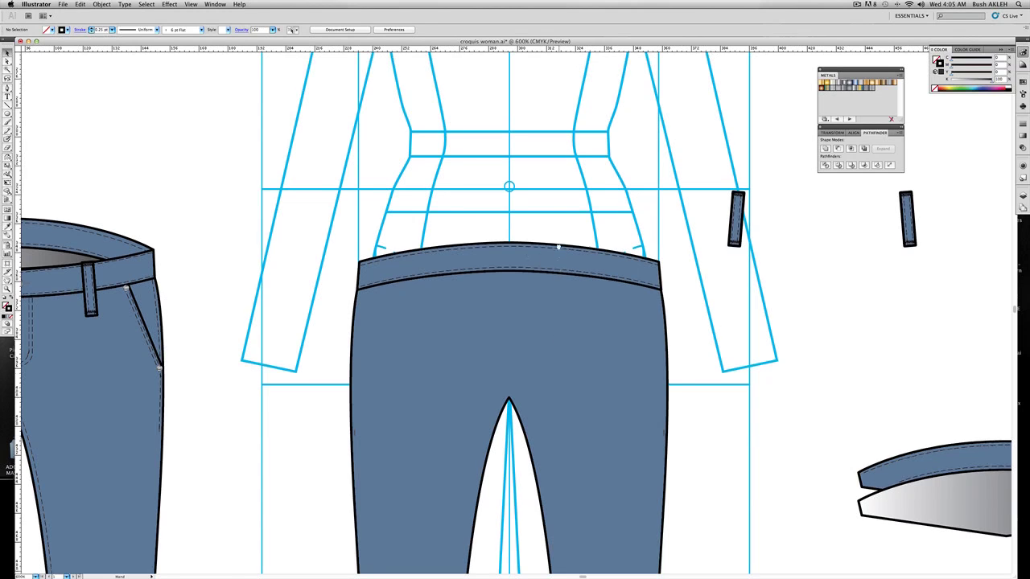
left_click(7, 88)
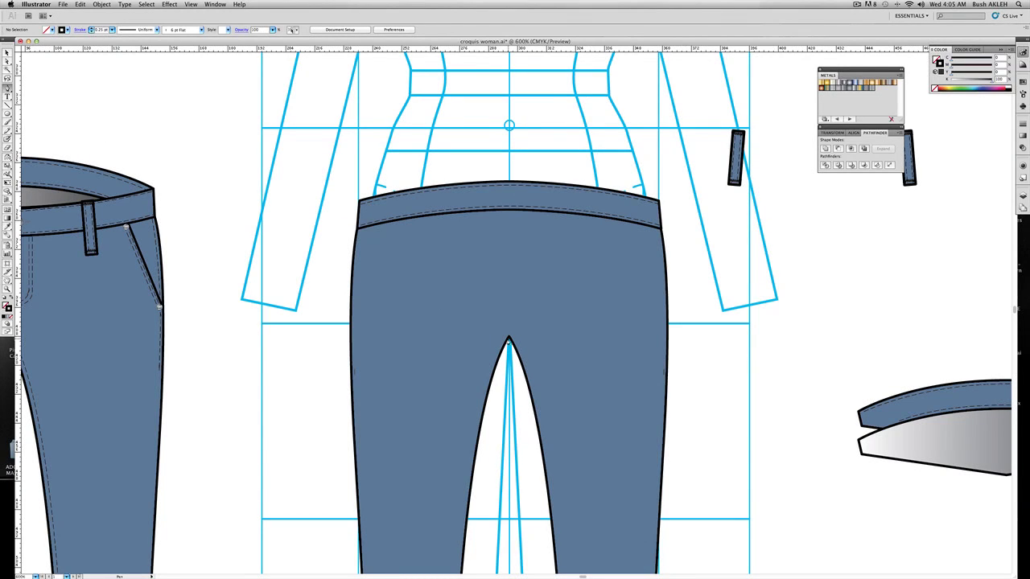
left_click(508, 341)
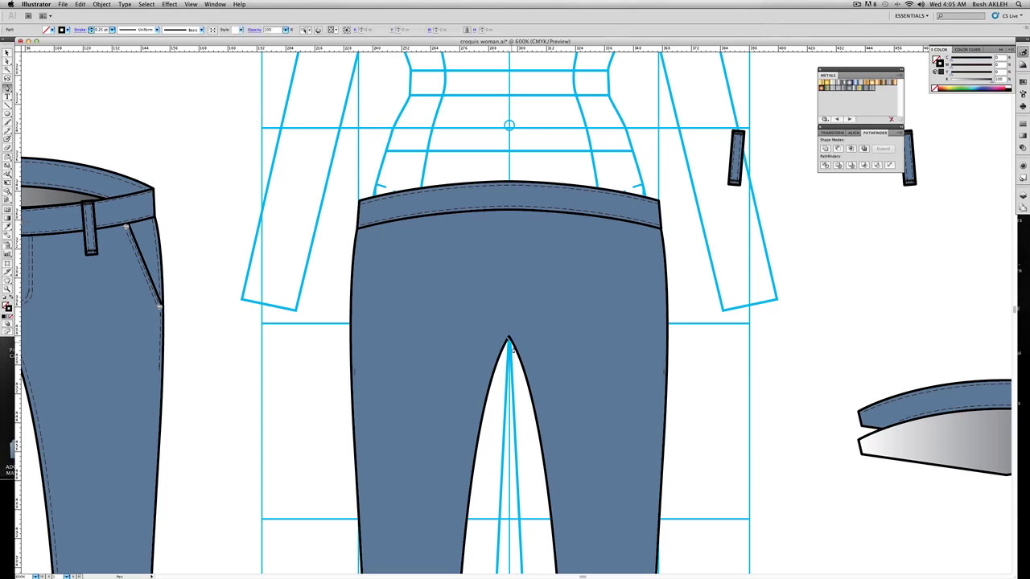
left_click(503, 211)
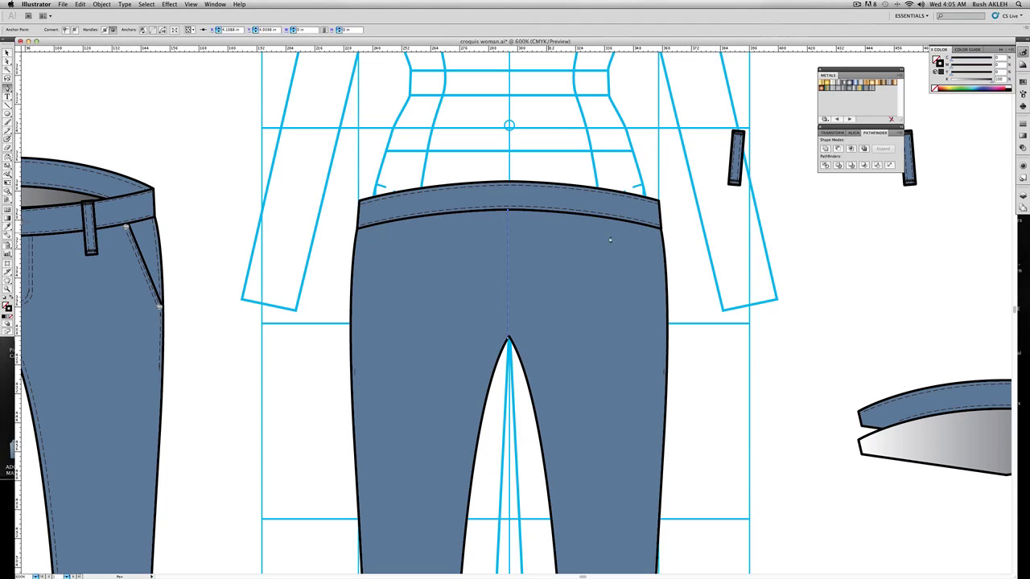
left_click(1023, 123)
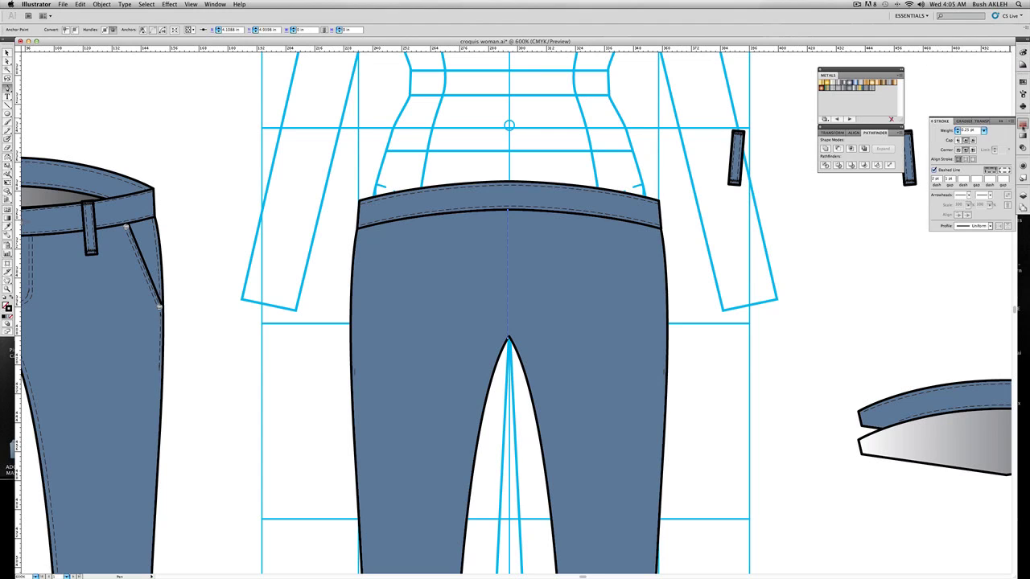
left_click(935, 170)
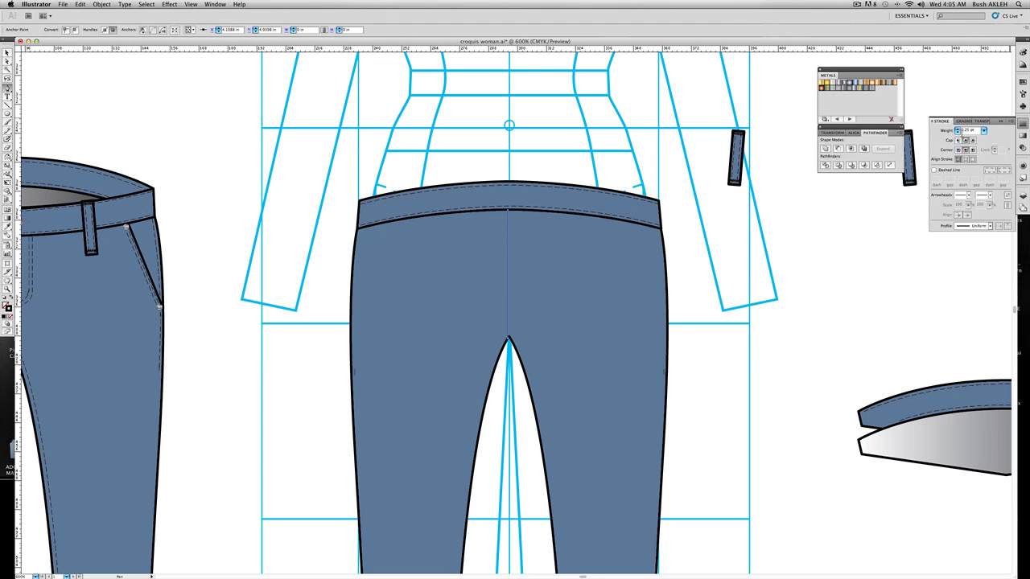
left_click(957, 129)
scroll(137, 178, "up", 1)
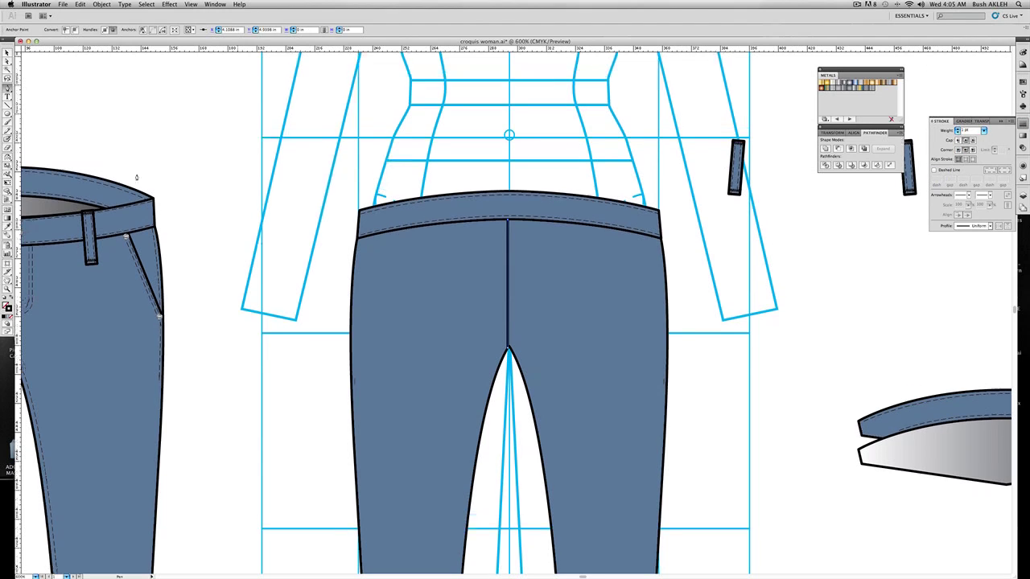
- Draw a straight line along the center-back seam from waistband to crotch and give it the waistband's dashed 0.25 pt topstitch style
scroll(136, 177, "up", 3)
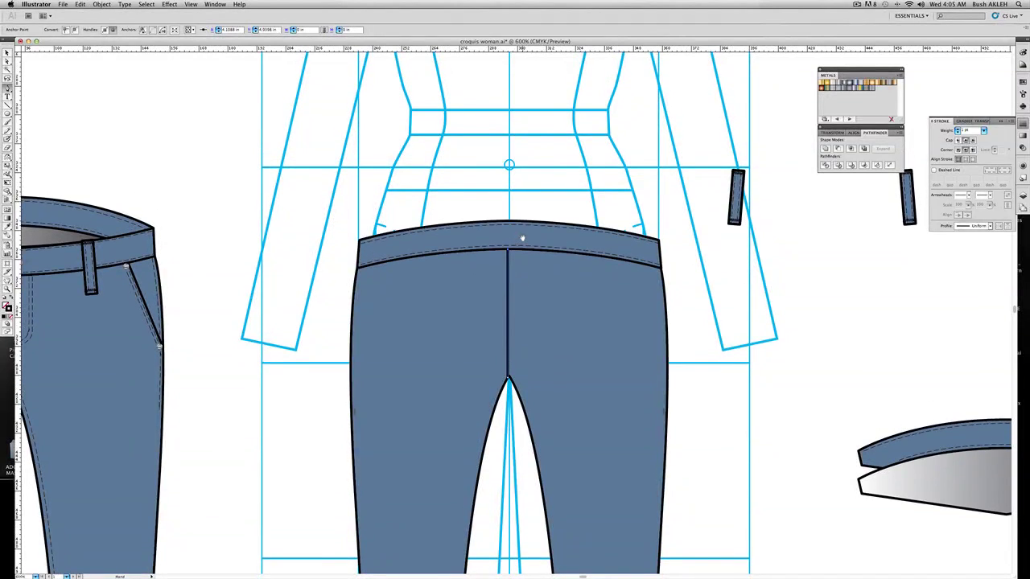
scroll(524, 239, "down", 3)
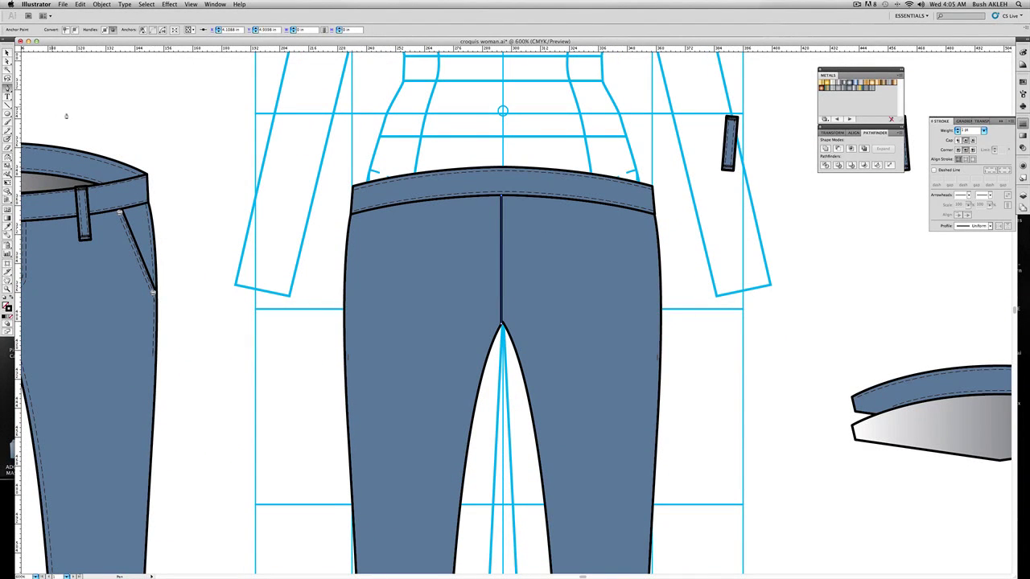
key("a")
key("p")
left_click(503, 199)
scroll(502, 293, "up", 5)
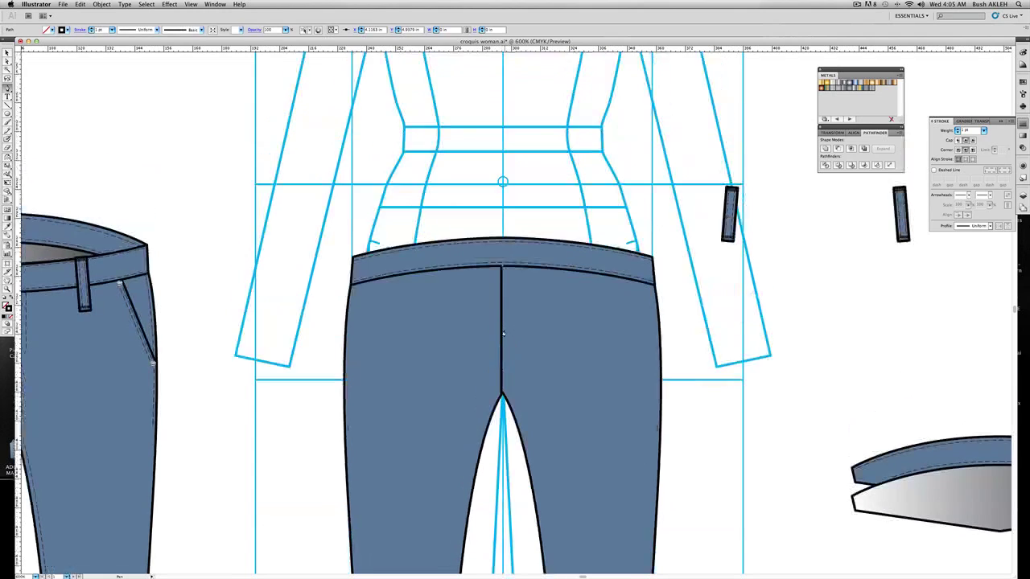
scroll(503, 332, "up", 2)
scroll(524, 386, "down", 5)
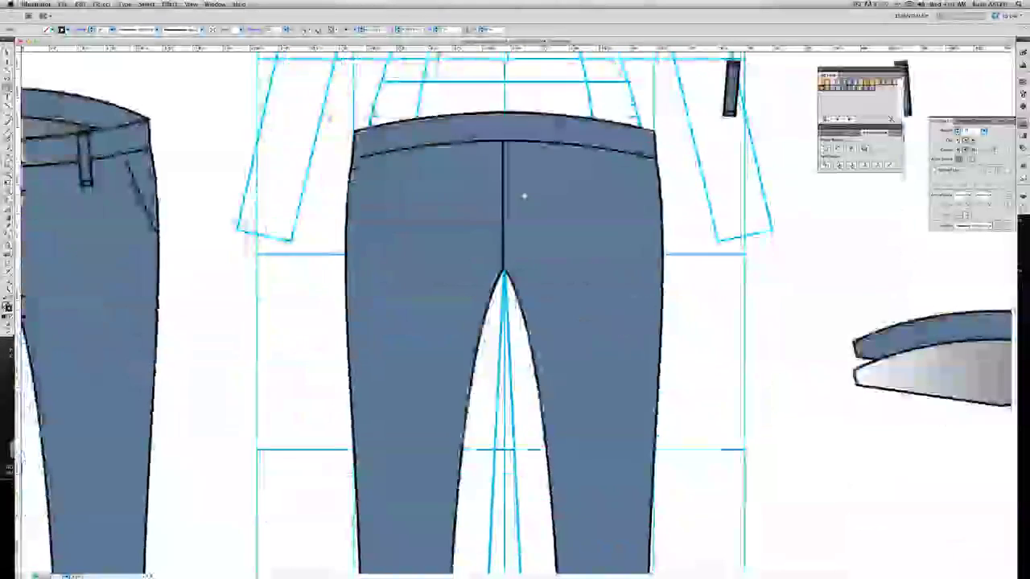
left_click_drag(524, 195, 522, 187)
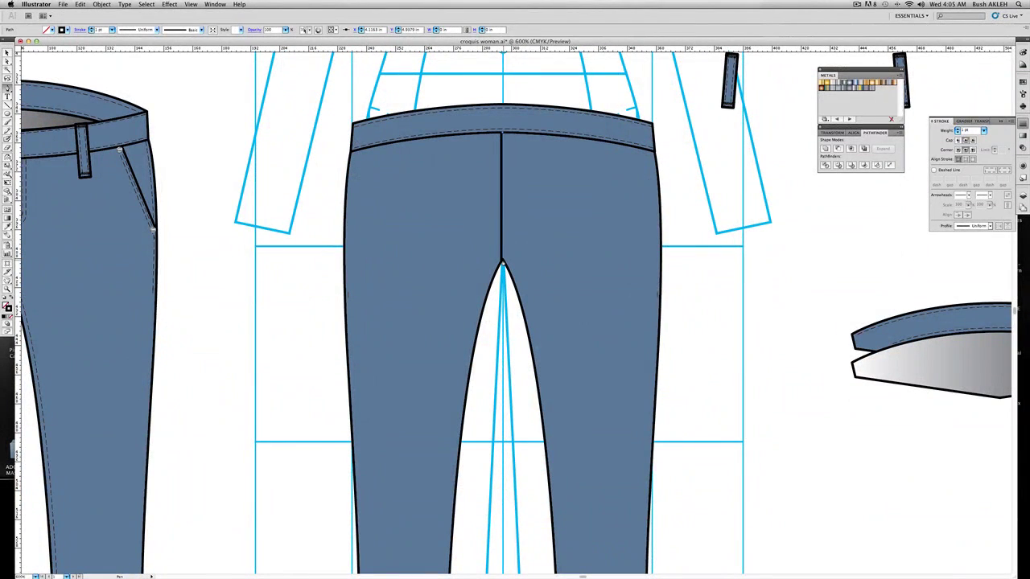
left_click(503, 264)
key("i")
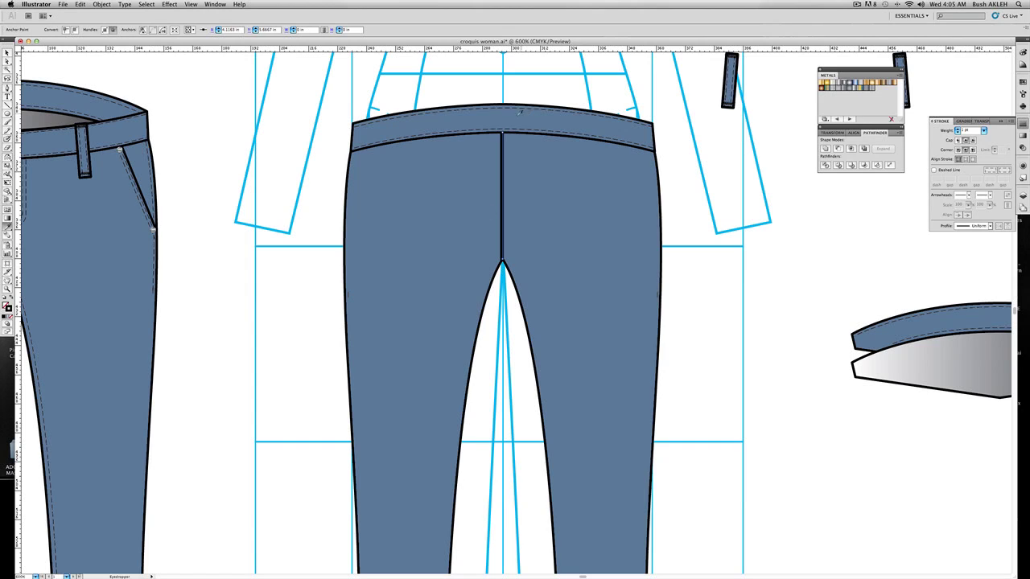
left_click(517, 126)
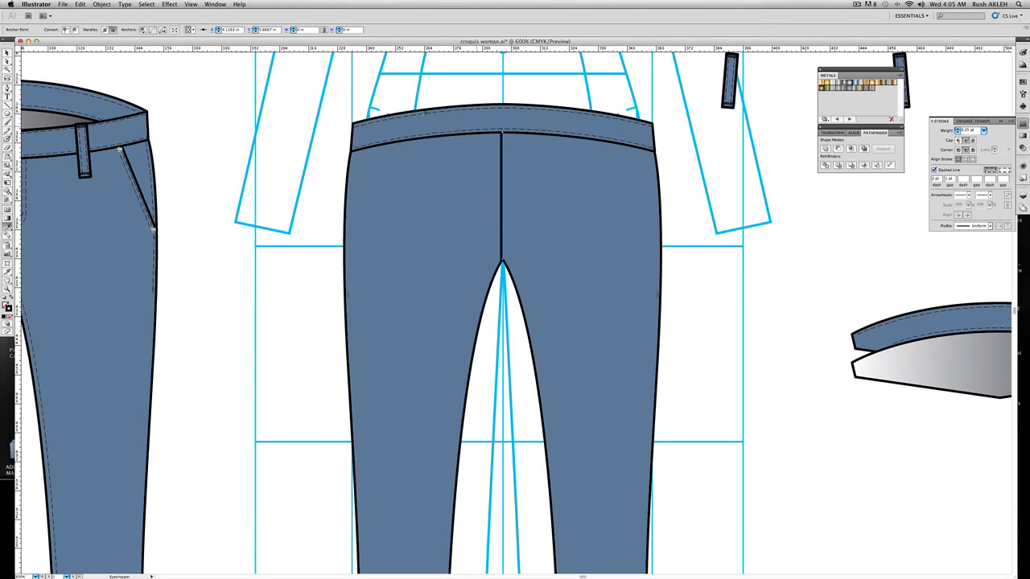
left_click(7, 53)
left_click(248, 115)
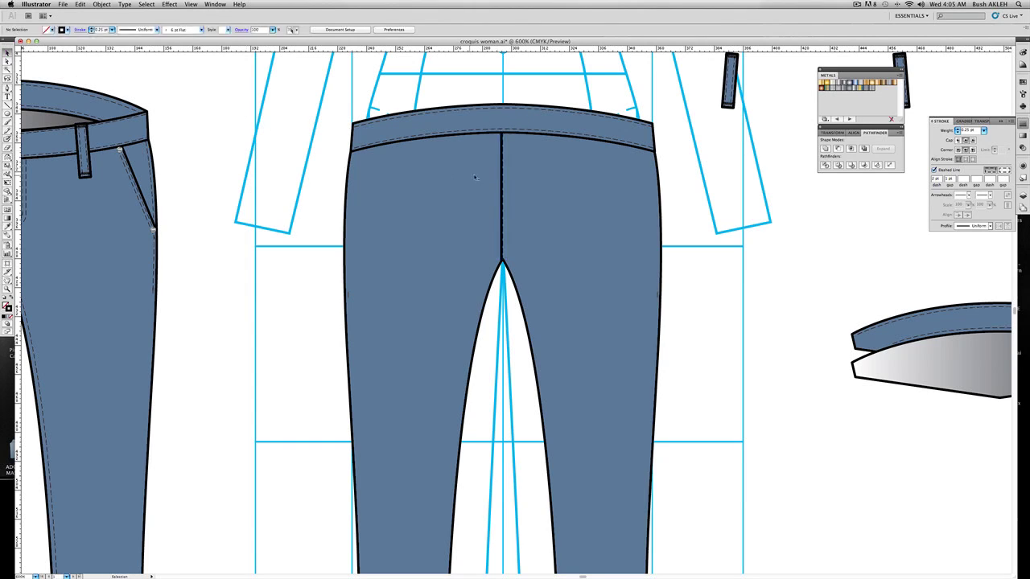
- Offset the dashed topstitch just beside the center-back seam, duplicate it as a second row and extend that row to the crotch edge
left_click_drag(504, 175, 506, 175)
left_click(322, 109)
key("alt")
left_click(508, 182)
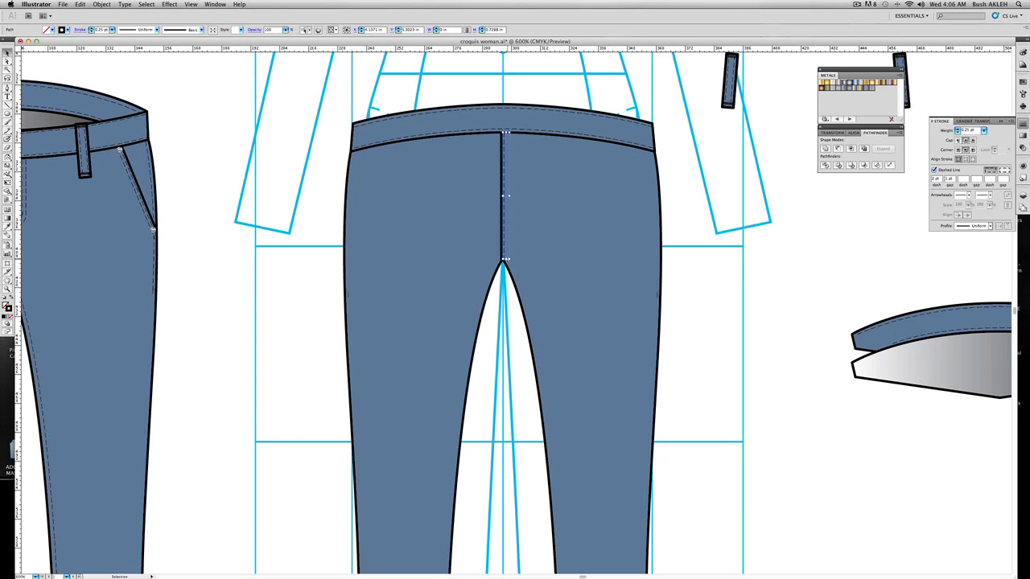
left_click_drag(506, 264, 506, 265)
left_click(502, 268)
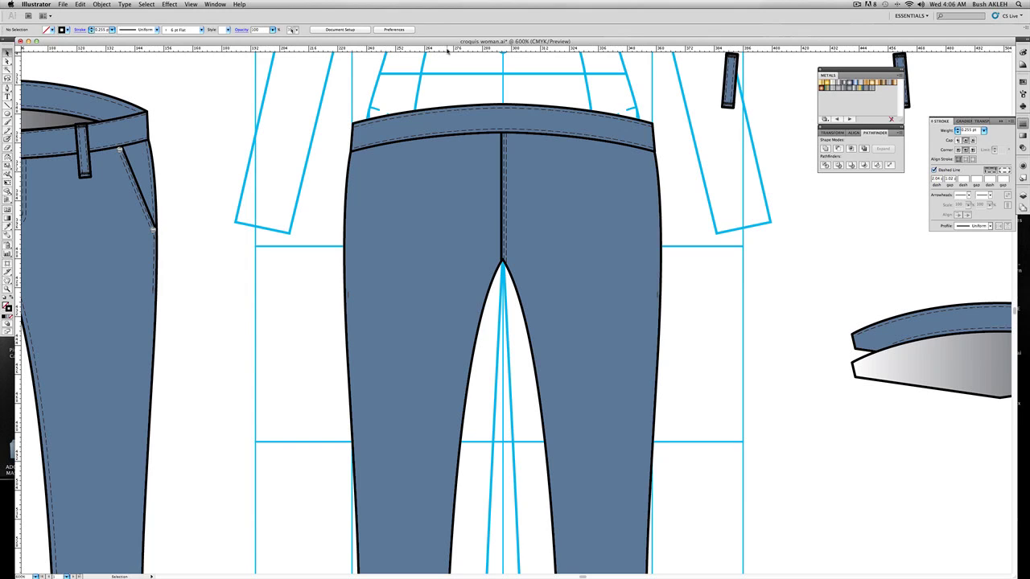
- Using a temporary horizontal guide below the waistband, draw a shallow V-shaped yoke line about 1.77 in wide from side seam to side seam
left_click_drag(447, 52, 462, 162)
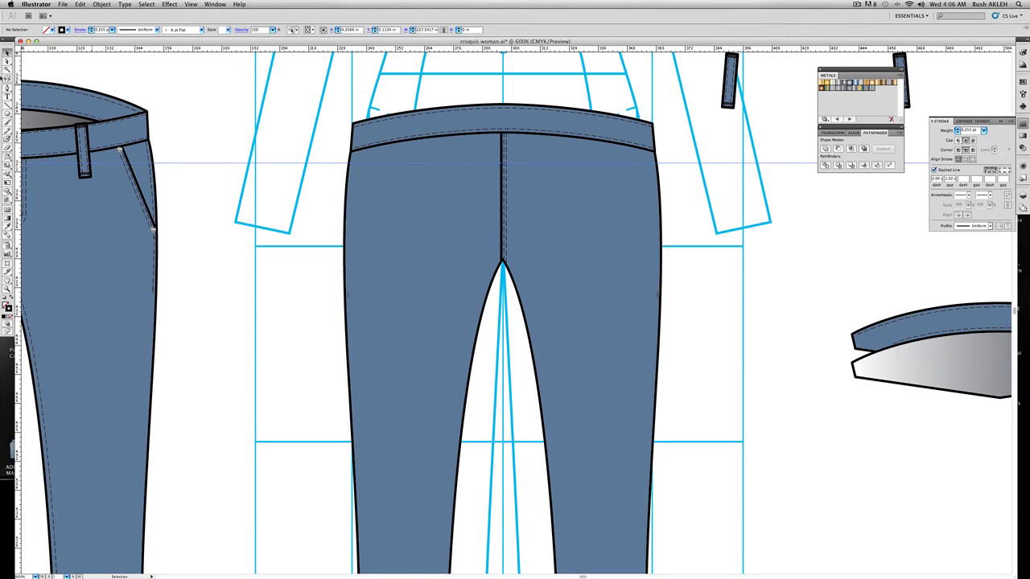
key("p")
left_click(502, 176)
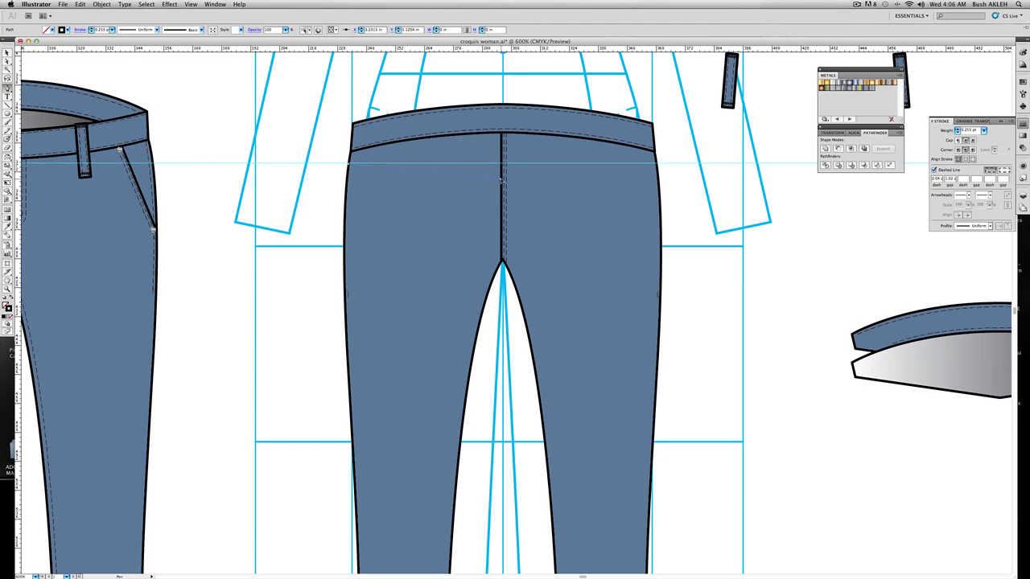
left_click(501, 179)
left_click(657, 165)
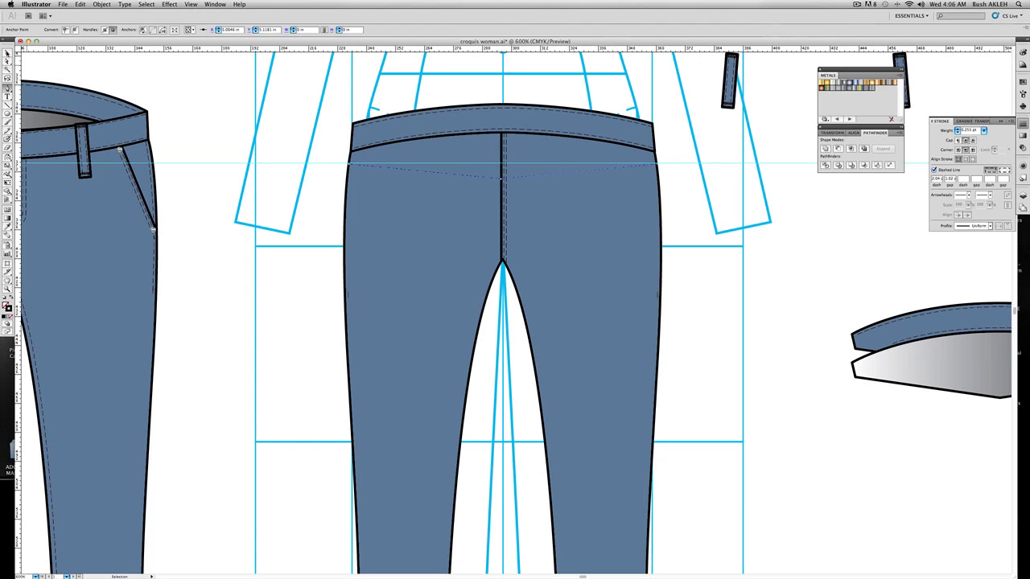
left_click(7, 53)
left_click_drag(252, 156, 271, 240)
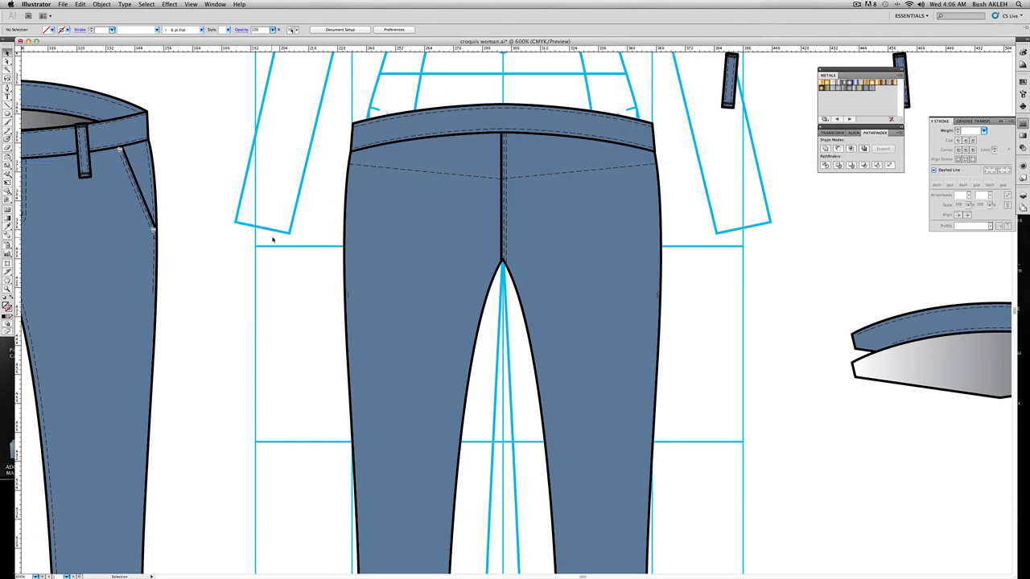
- Make the V-shaped yoke line a solid 1 pt stroke
left_click(457, 176)
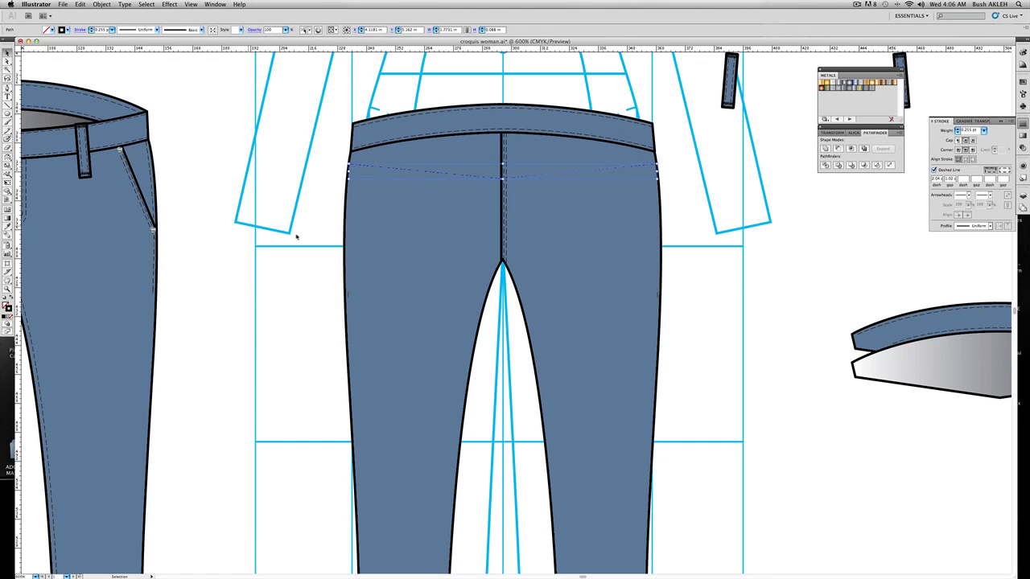
type("1")
key("Return")
left_click(934, 170)
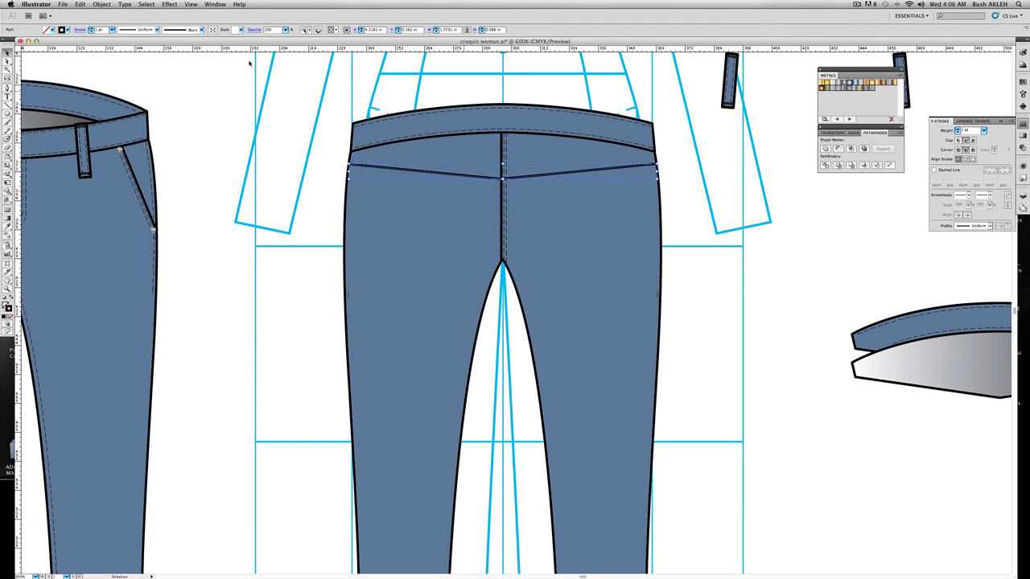
left_click(190, 92)
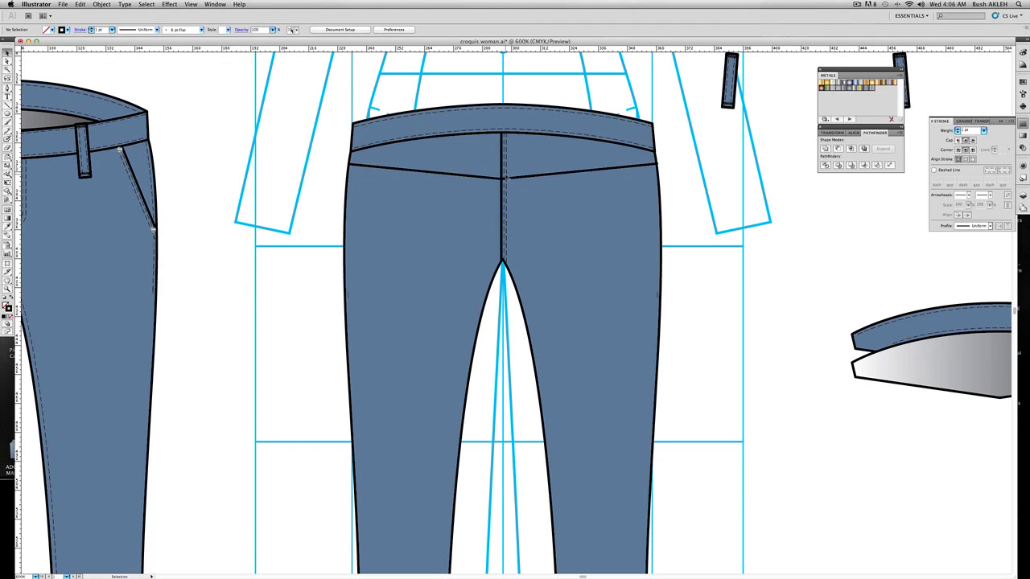
- Duplicate the yoke line just below itself and make the copy a dashed 0.25 pt topstitch
left_click(513, 177)
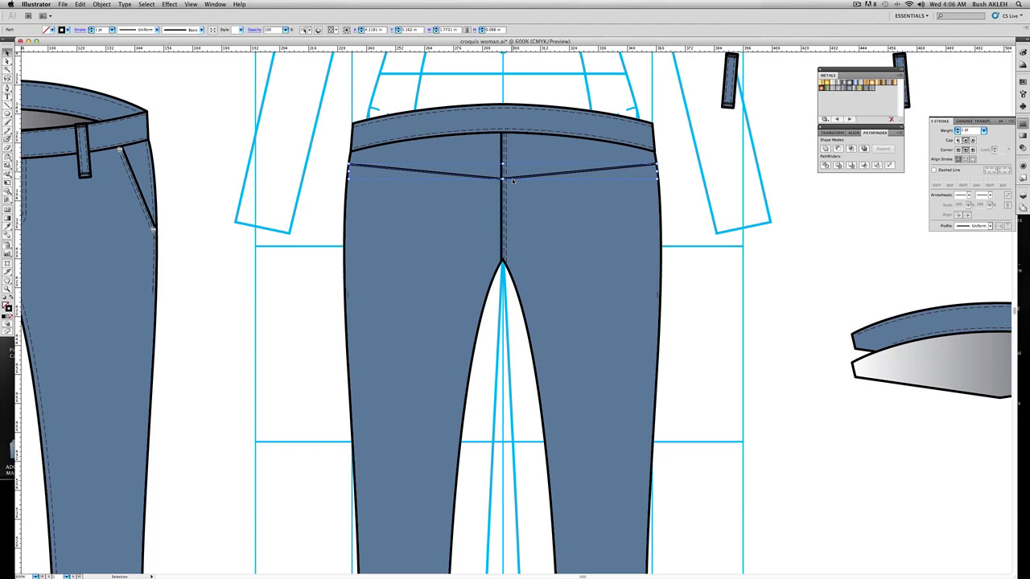
left_click_drag(513, 180, 512, 183)
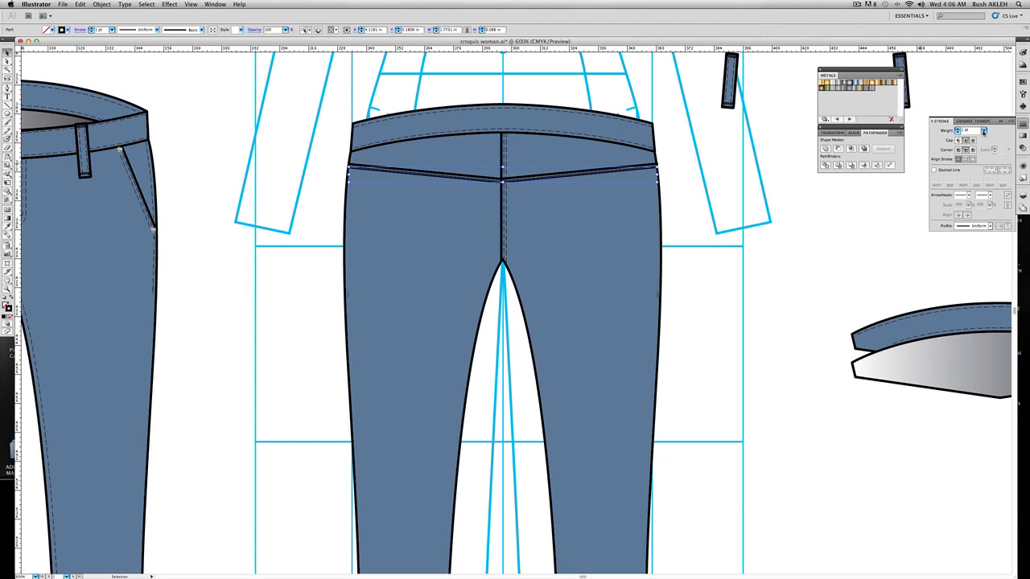
left_click(983, 130)
left_click(976, 106)
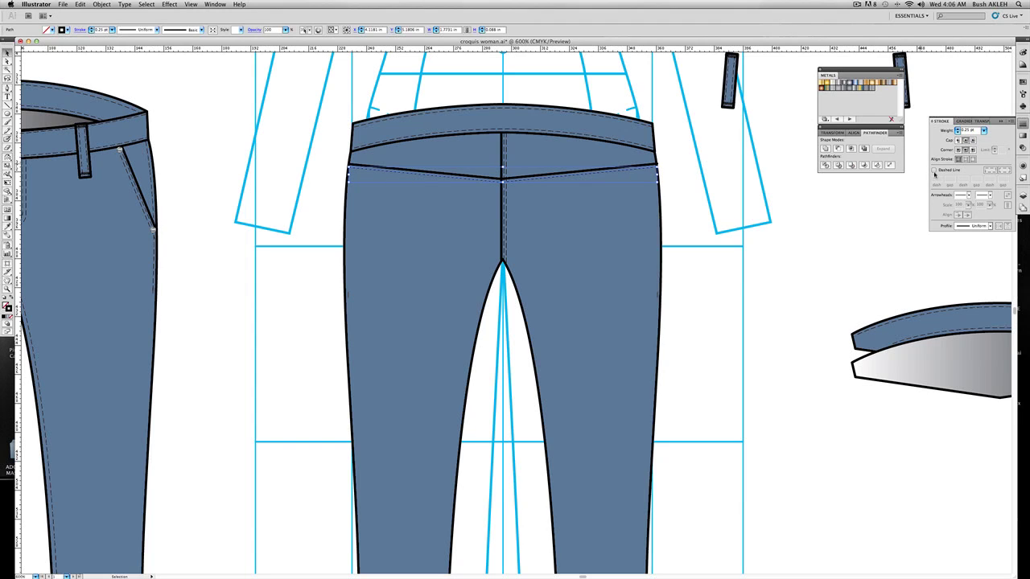
left_click(934, 169)
left_click(515, 162)
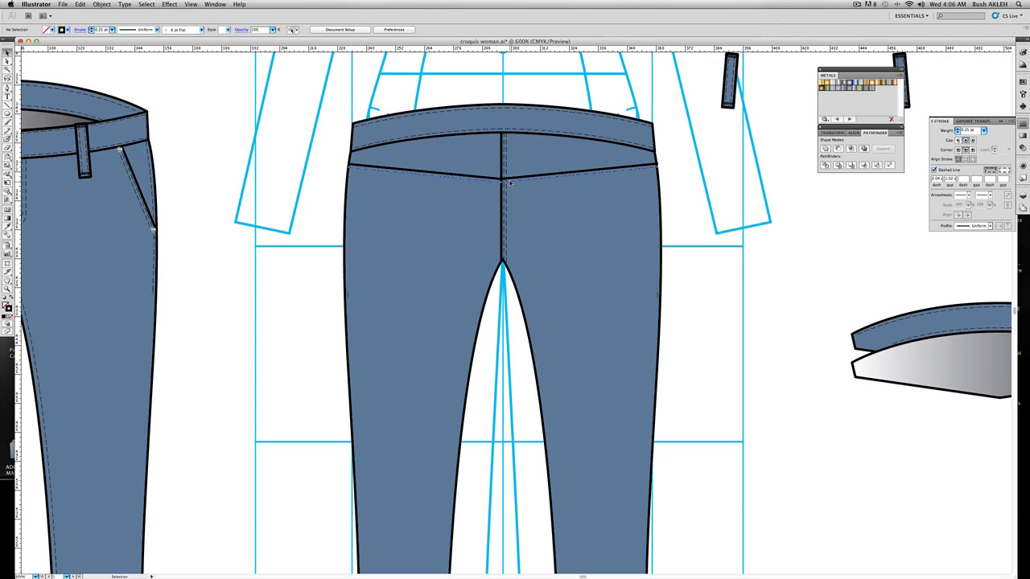
- Add a second row of dashed topstitching slightly below the first one under the yoke line
left_click(511, 183)
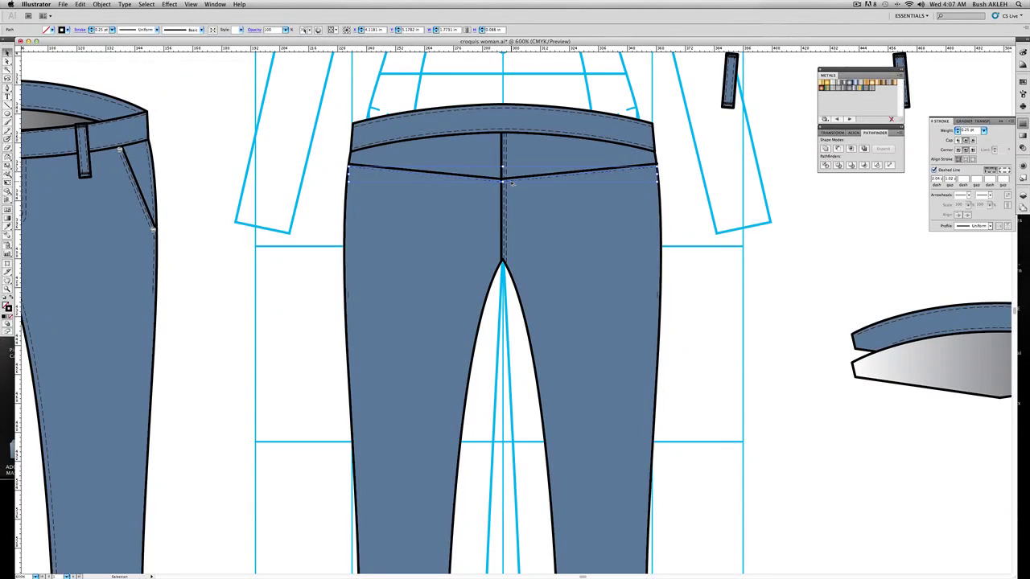
left_click_drag(511, 183, 512, 188)
left_click(532, 101)
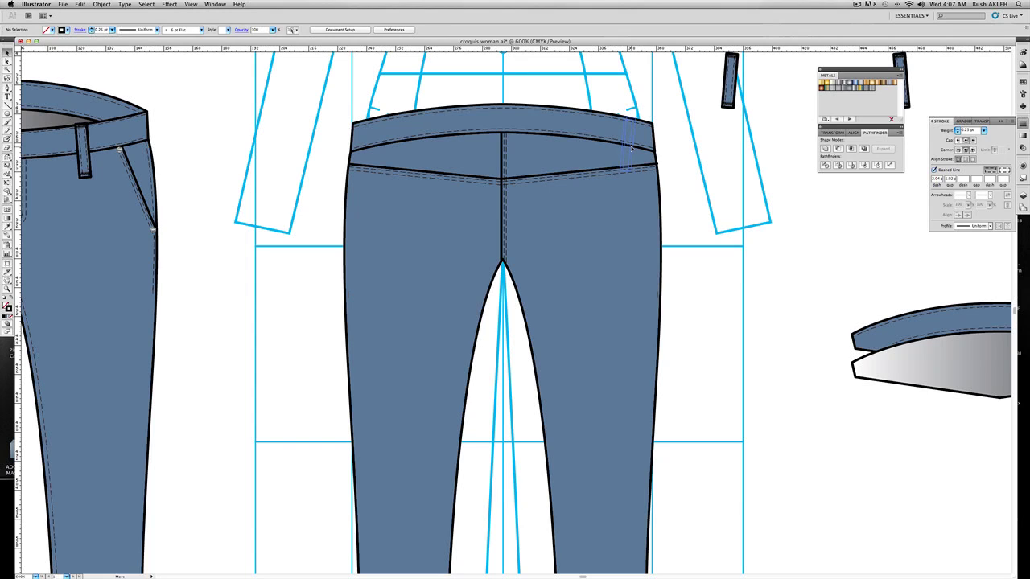
- Place the two spare belt loops near the ends of the back waistband and an upright copy over the center-back seam
left_click_drag(632, 147, 632, 145)
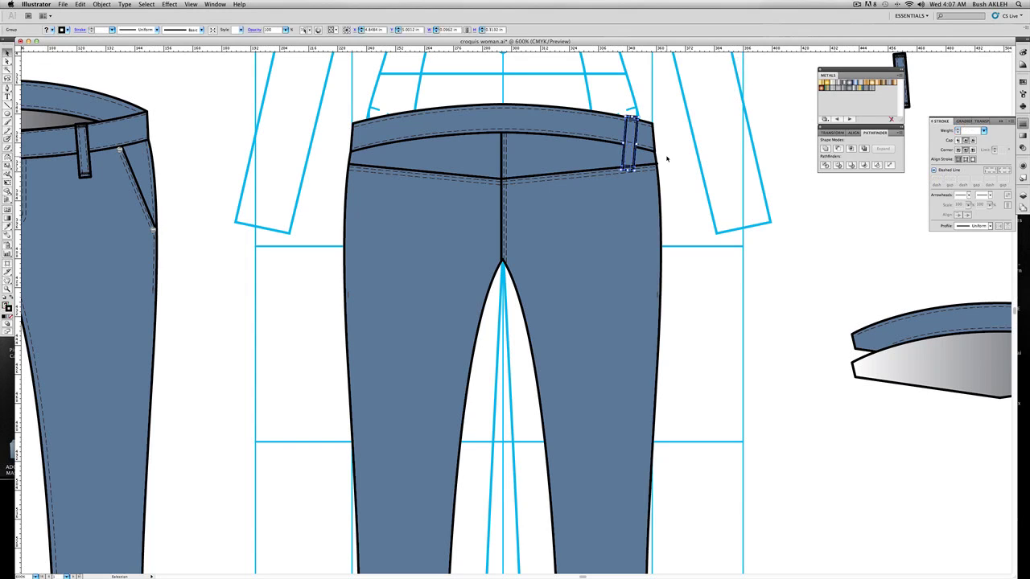
left_click_drag(902, 71, 523, 91)
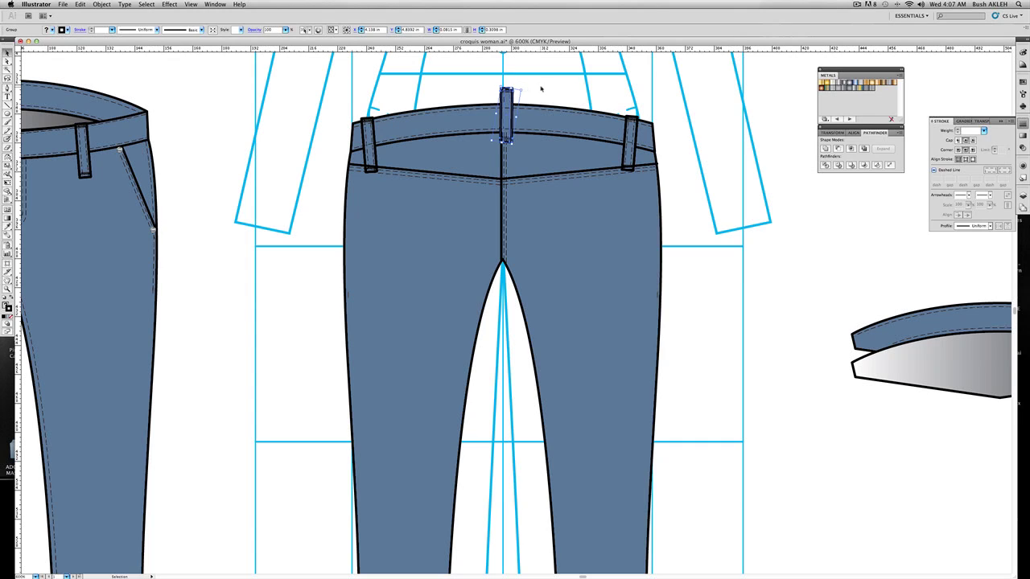
left_click(533, 97)
mouse_move(512, 104)
left_mouse_down()
mouse_move(506, 117)
mouse_move(503, 106)
left_mouse_up()
- Bring all three back belt loops to the front of the stacking order
left_click(368, 144, "shift")
left_click(631, 144, "shift")
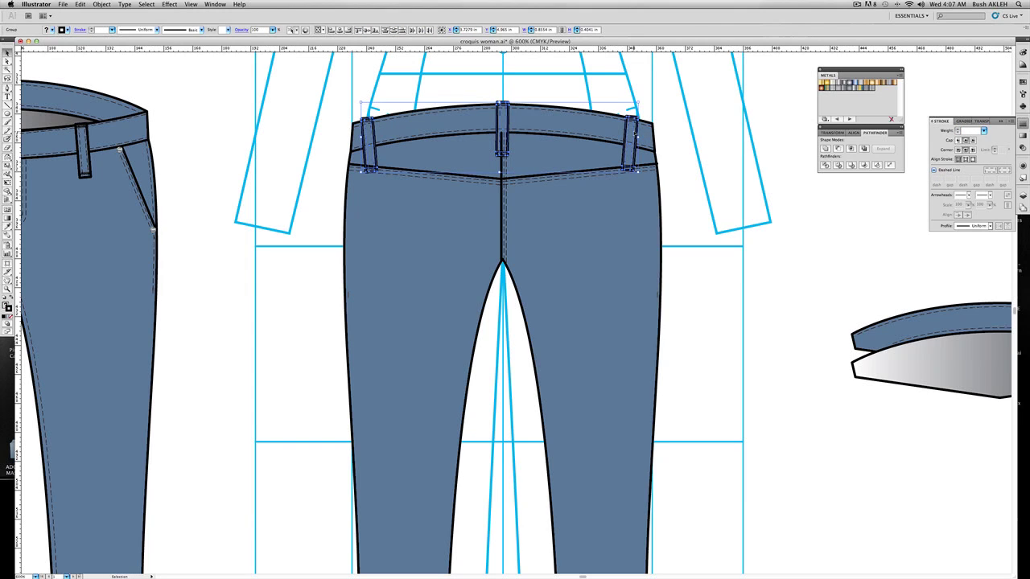
right_click(632, 129)
mouse_move(664, 193)
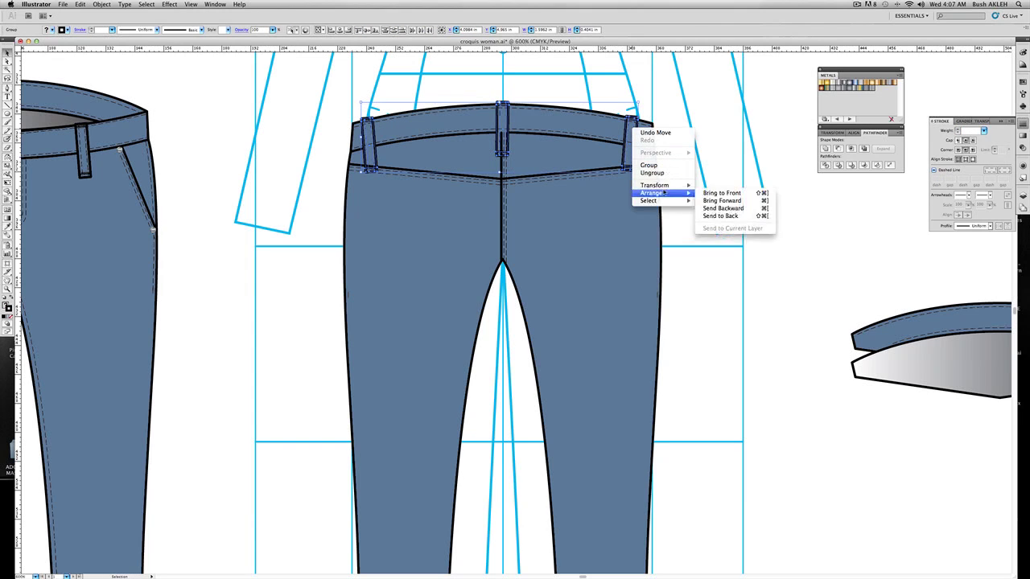
left_click(707, 194)
left_click(710, 137)
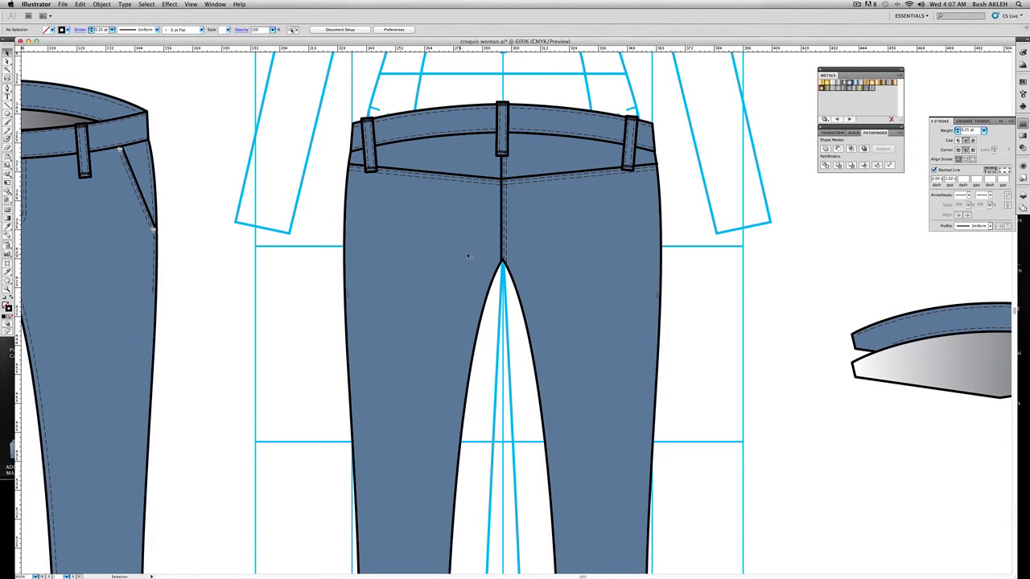
- Delete the small leftover stitch marks beside both side seams and check the legs down to the hems
left_click(346, 294)
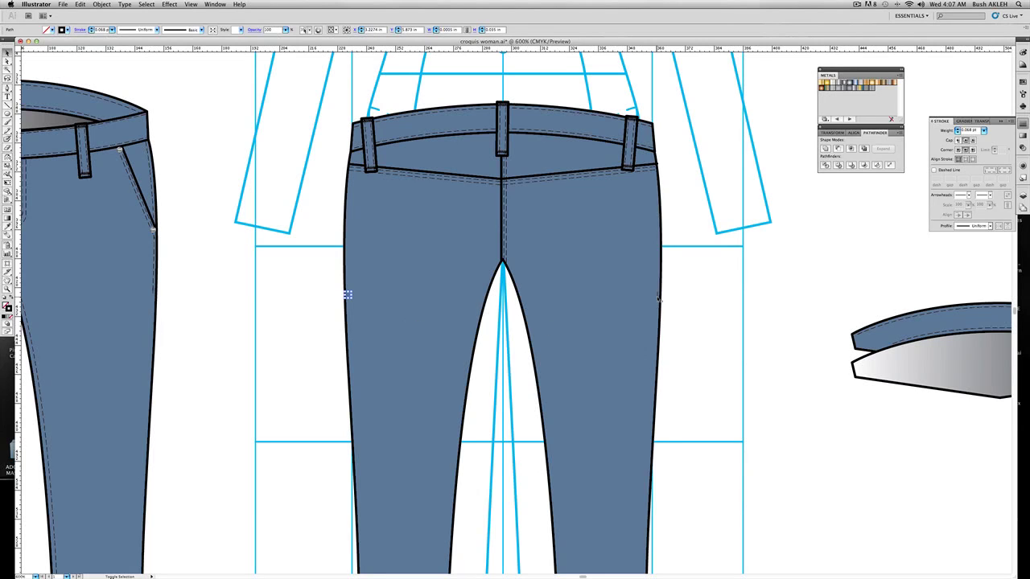
left_click(673, 314)
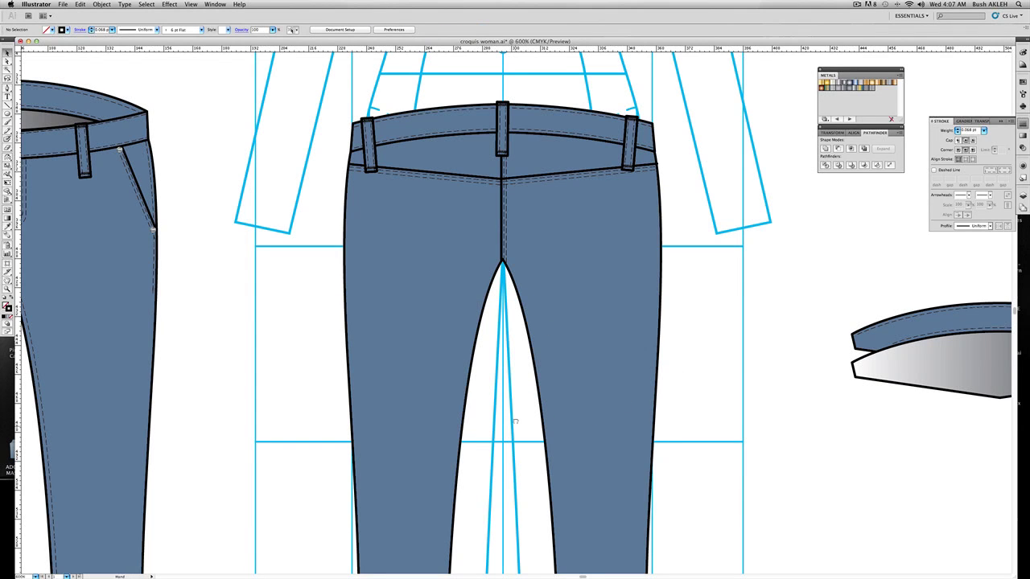
scroll(655, 392, "down", 10)
left_click_drag(507, 464, 503, 370)
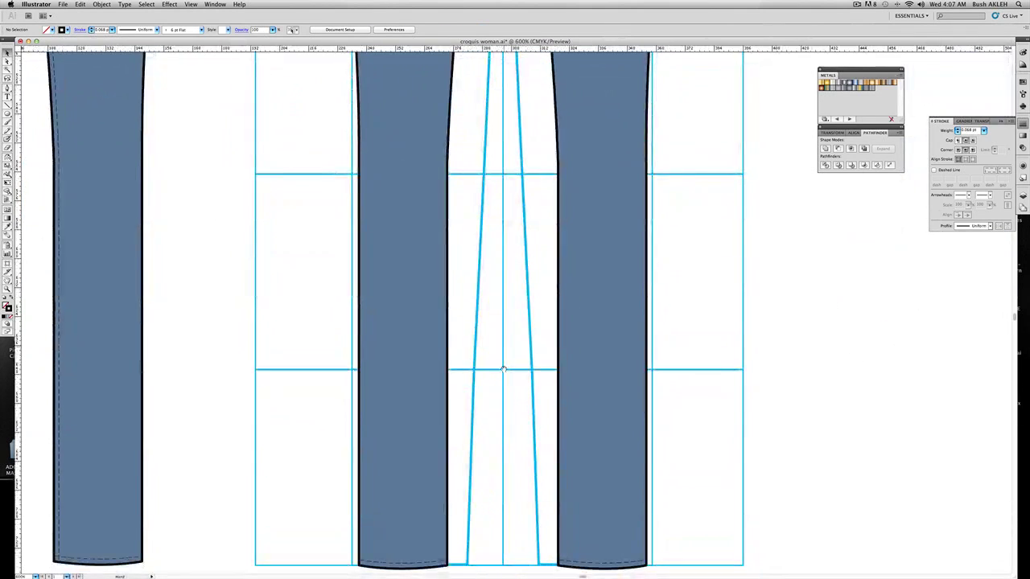
left_click_drag(522, 171, 494, 461)
scroll(495, 460, "up", 6)
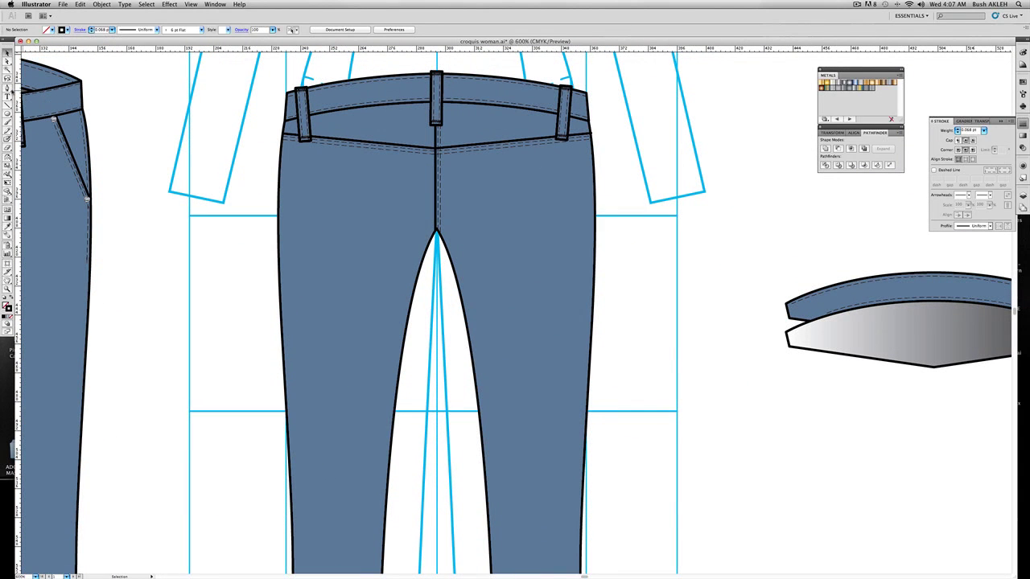
- Draw a horizontal line about 0.18 in long in the space beside the trousers' hip and set its stroke to 1 pt
left_click(8, 88)
left_click(677, 190)
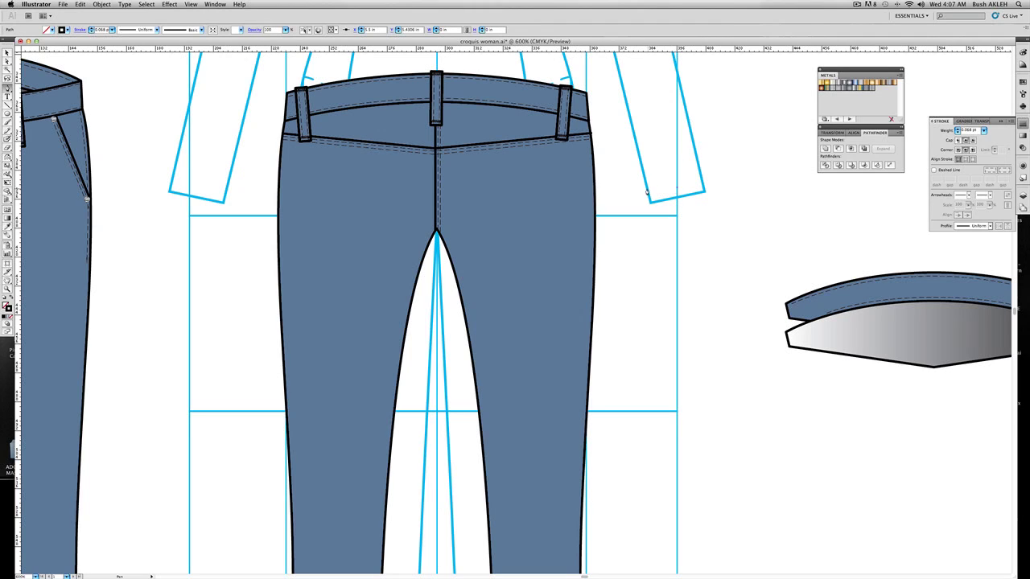
left_click(646, 189)
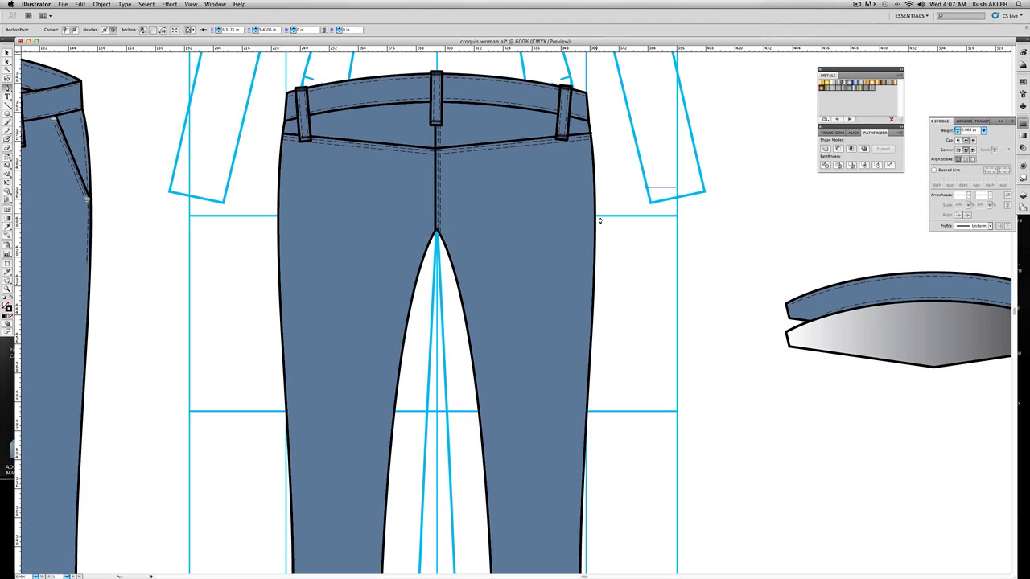
type("1")
key("Return")
scroll(645, 218, "left", 2)
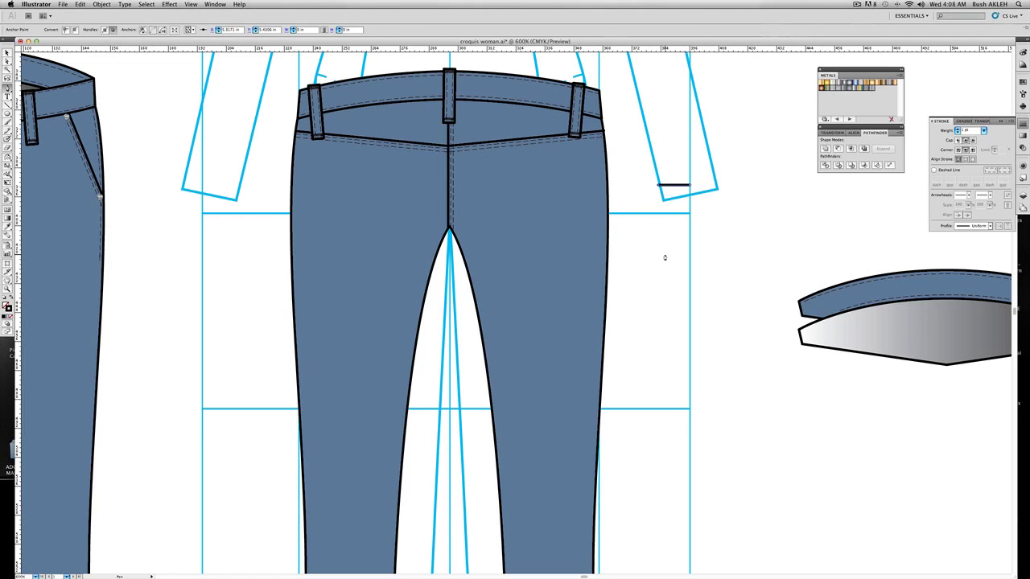
- Complete the half back-pocket outline with a slightly curved side and angled bottom, and give it the trousers' denim-blue fill and outline
left_click(665, 256)
left_click_drag(664, 256, 674, 302)
left_click(665, 255)
left_click(689, 260)
left_click(7, 226)
left_click(309, 222)
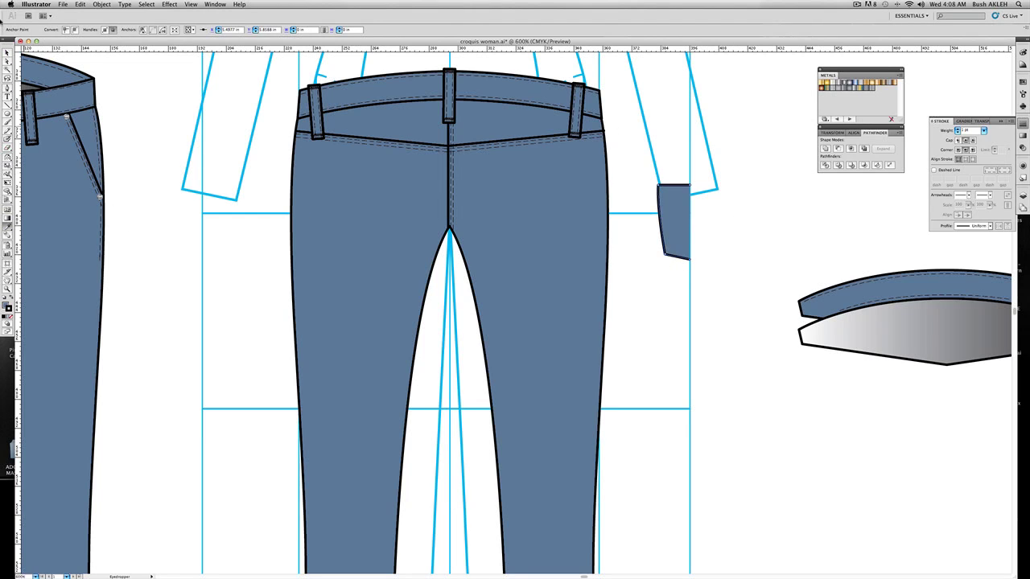
left_click(7, 53)
double_click(7, 160)
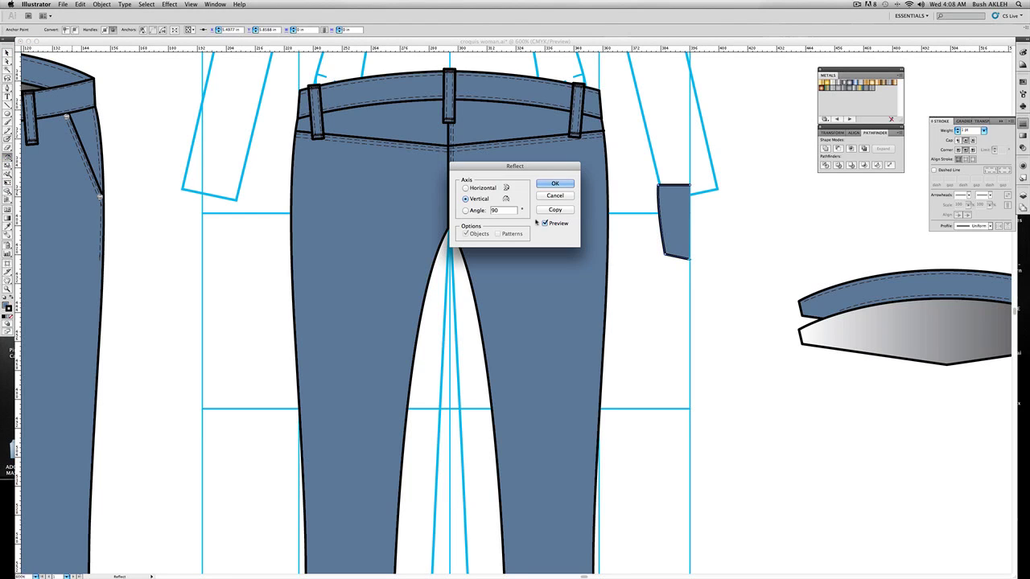
left_click(555, 210)
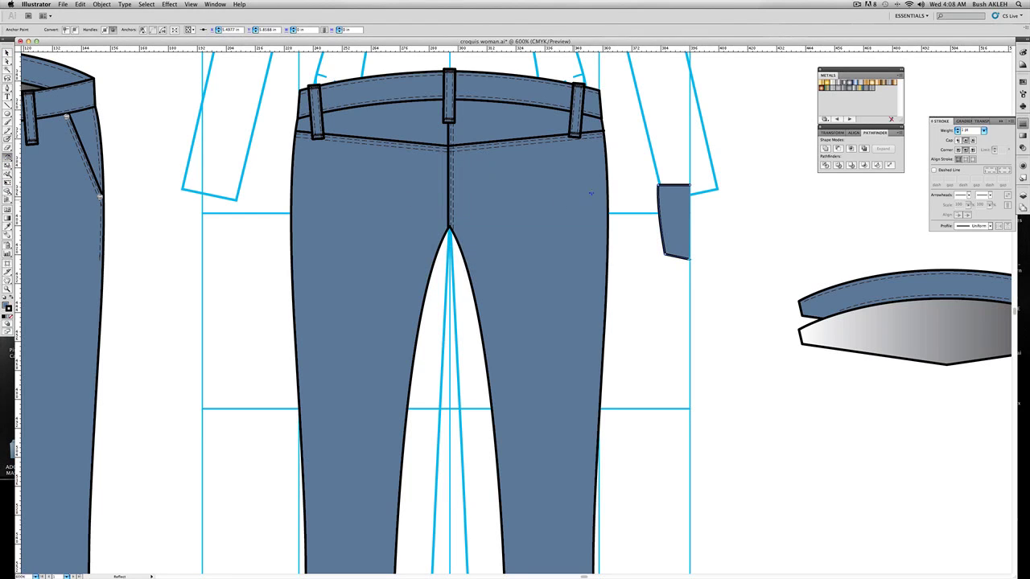
- Reflect a copy of the half pocket across the vertical axis and place it beside the original to complete the pocket shape
key("v")
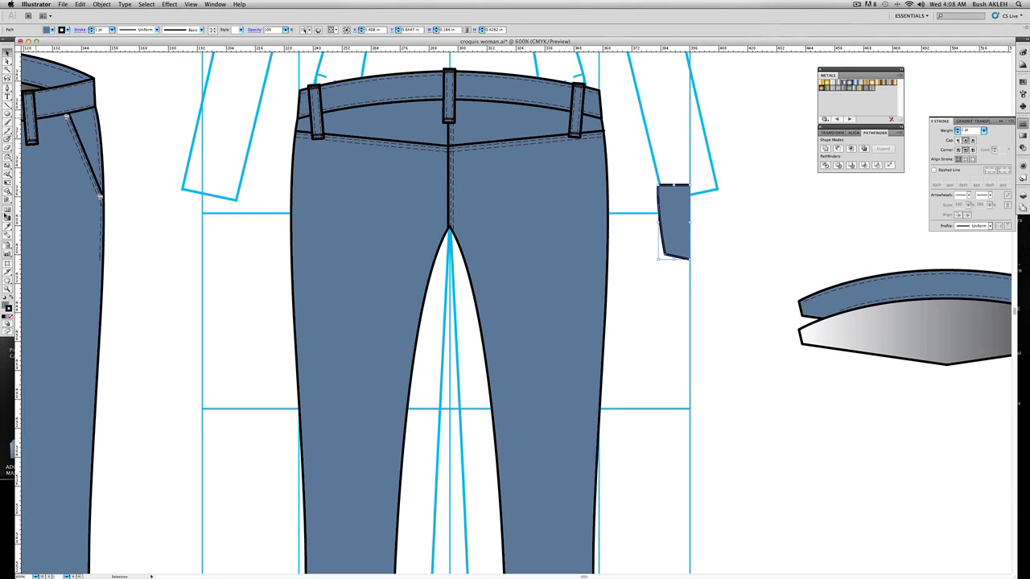
left_click(7, 160)
double_click(7, 159)
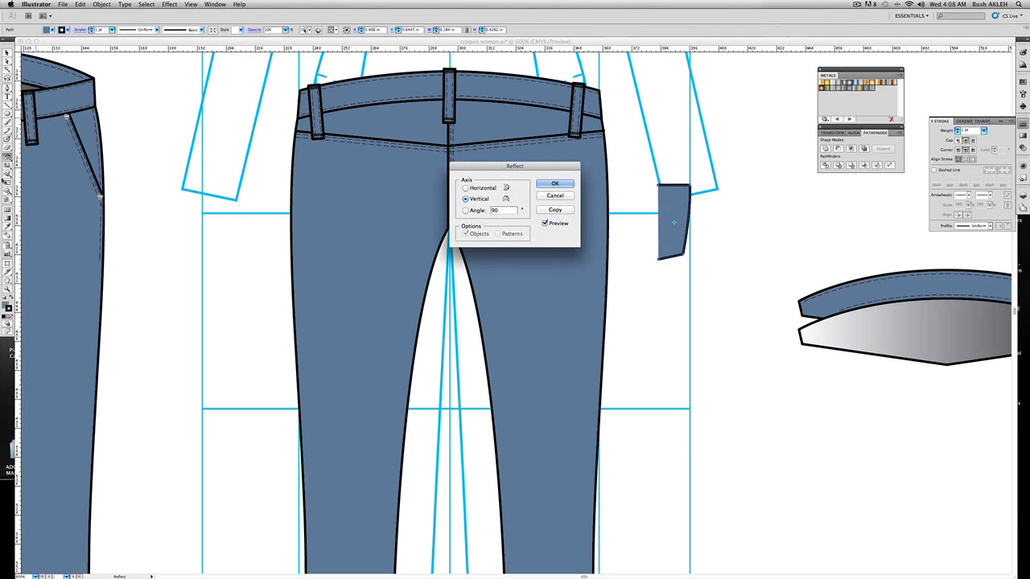
left_click(559, 212)
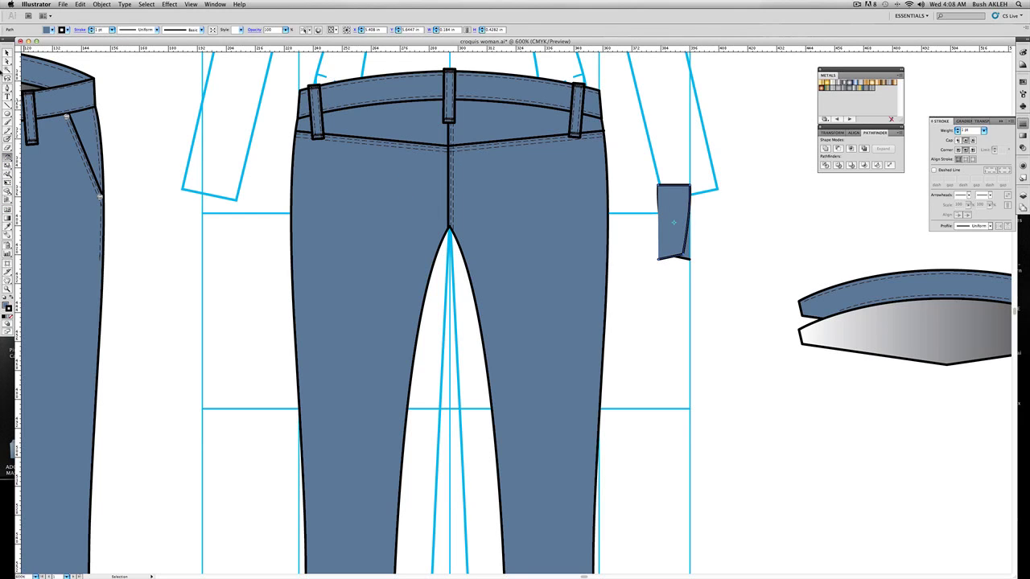
left_click(7, 54)
left_click_drag(675, 209, 706, 210)
left_click(770, 217)
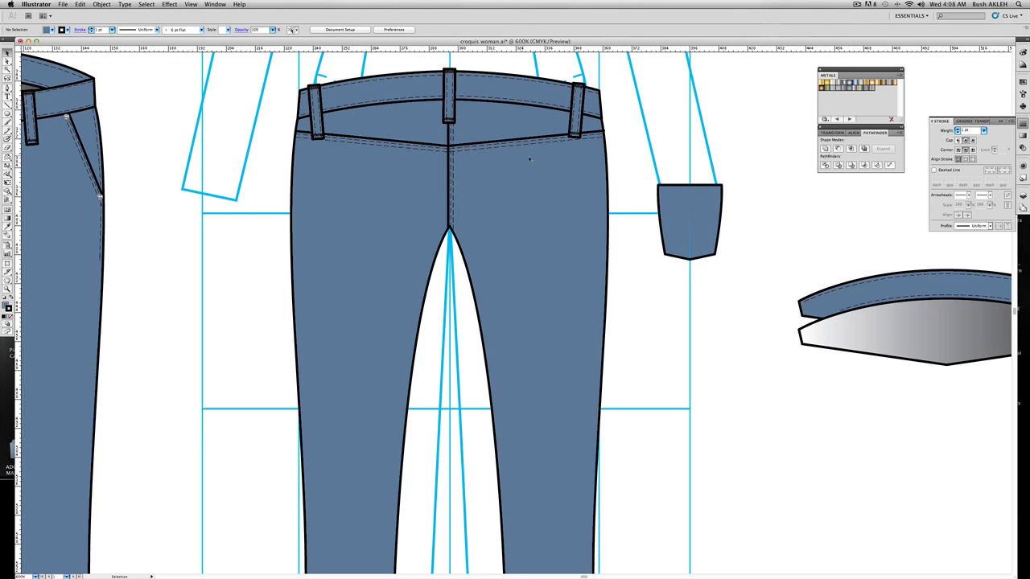
- Average the pocket halves' meeting points on the vertical axis and join both halves into one shape
key("a")
left_click(691, 229)
right_click(698, 222)
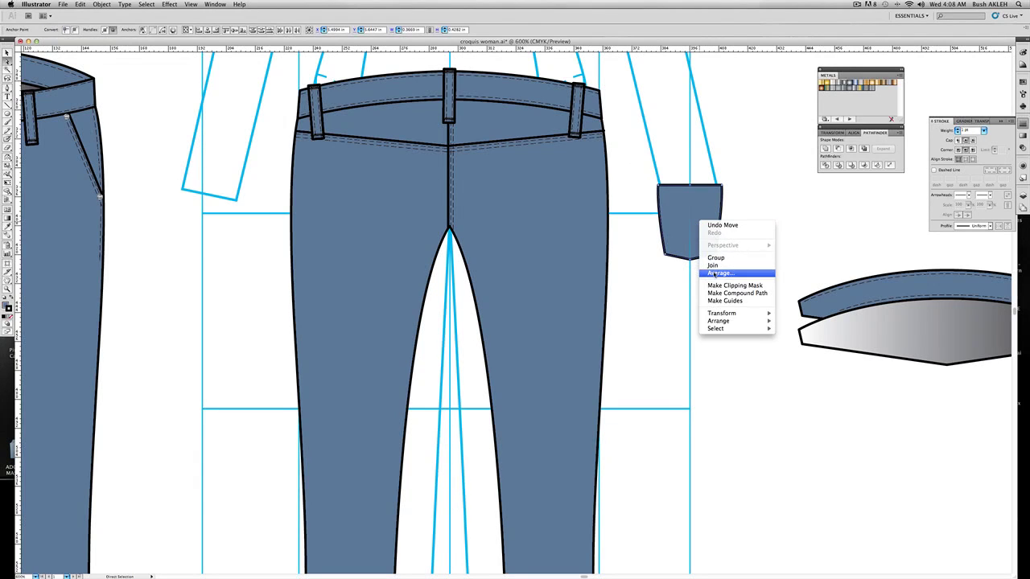
left_click(714, 274)
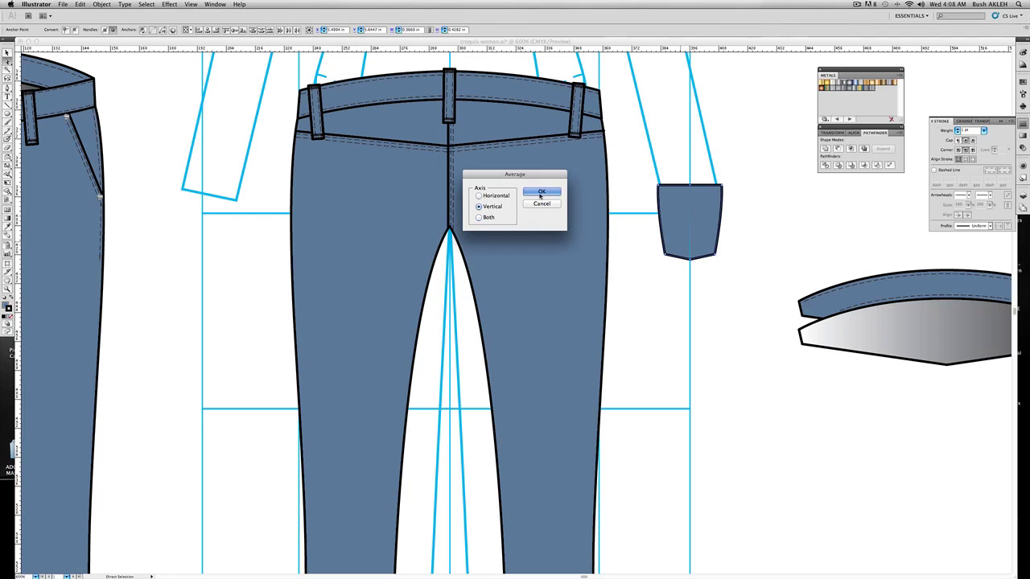
left_click(541, 193)
left_click(705, 218)
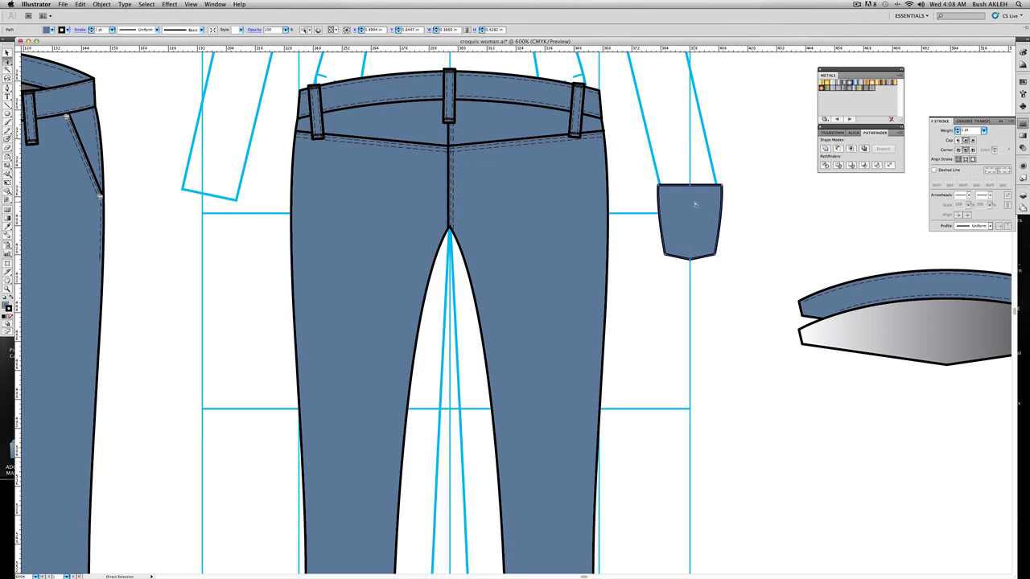
- Resize the pocket to about 0.39 in wide and 0.38 in high and pull its bottom center point slightly downward
key("v")
left_click_drag(722, 260, 726, 250)
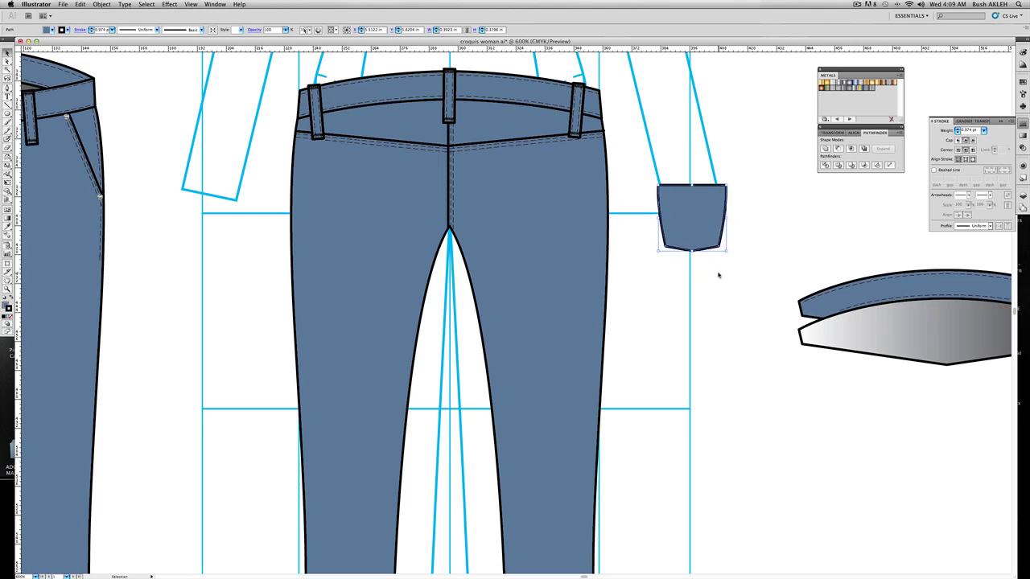
left_click(719, 276)
scroll(733, 260, "left", 2)
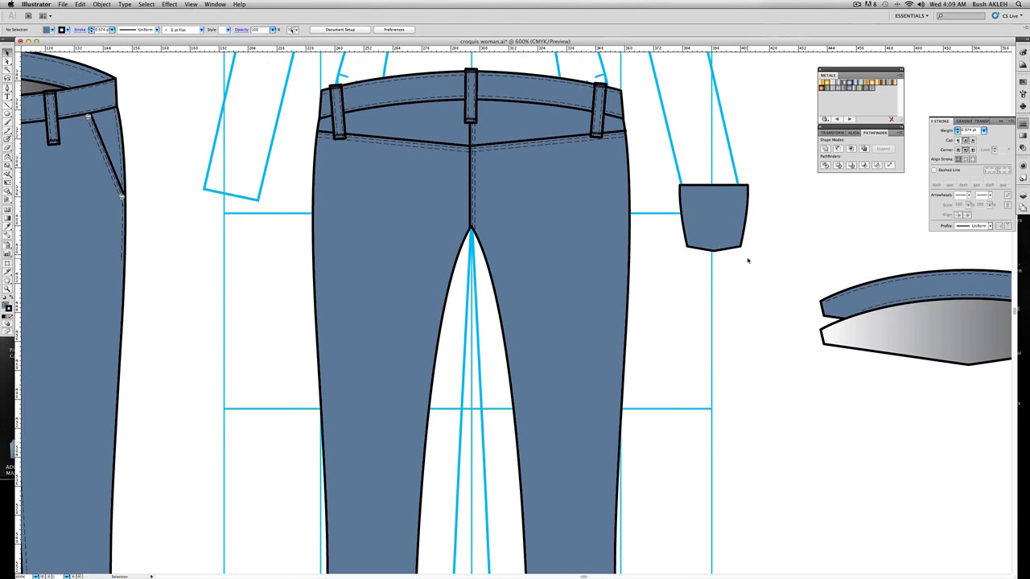
key("a")
left_click(714, 252)
left_click_drag(714, 251, 714, 255)
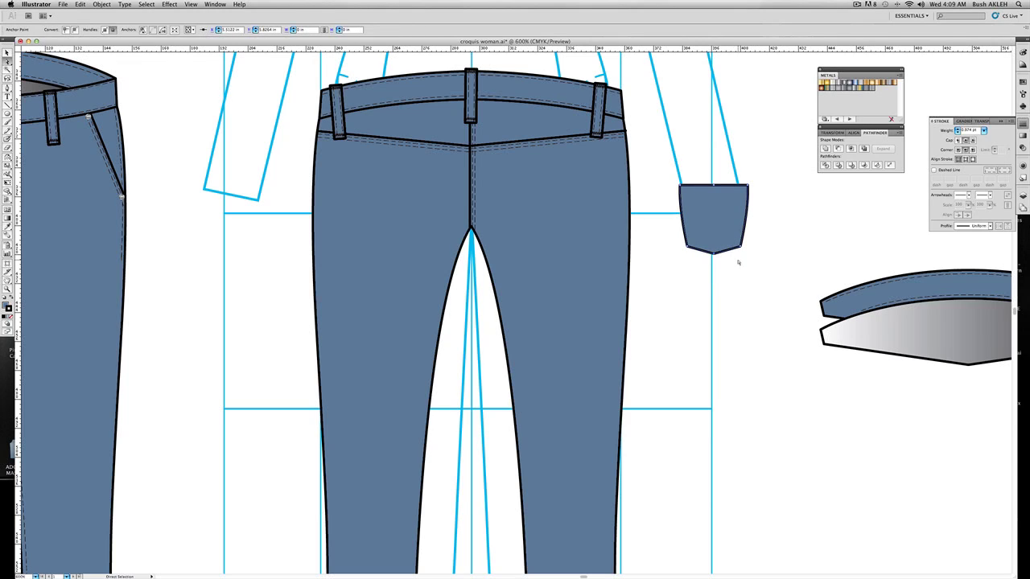
left_click(758, 238)
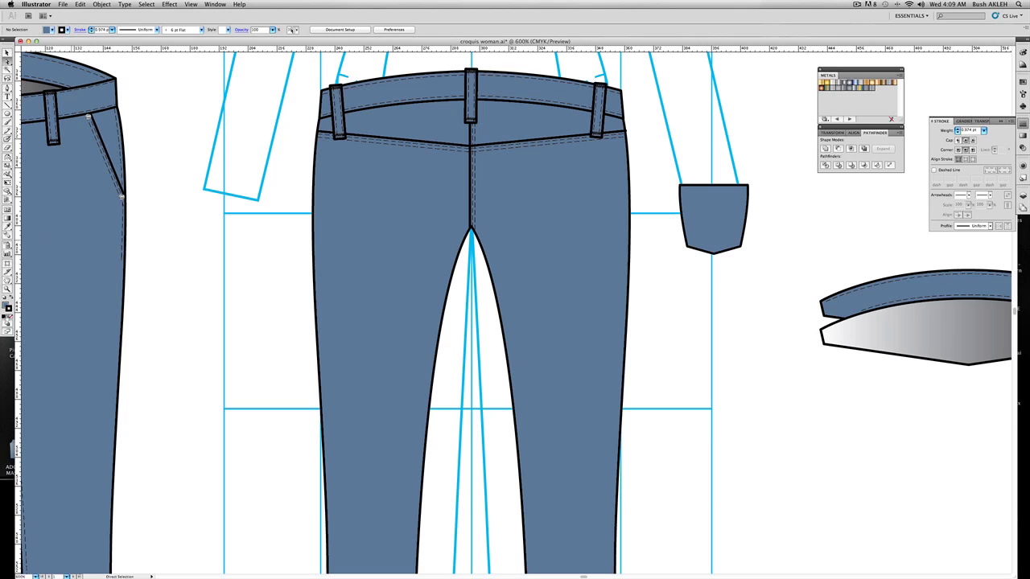
- Draw a curved stitch line just inside the pocket's left edge with a 0.25 pt dashed stroke
key("z")
left_click_drag(652, 162, 784, 292)
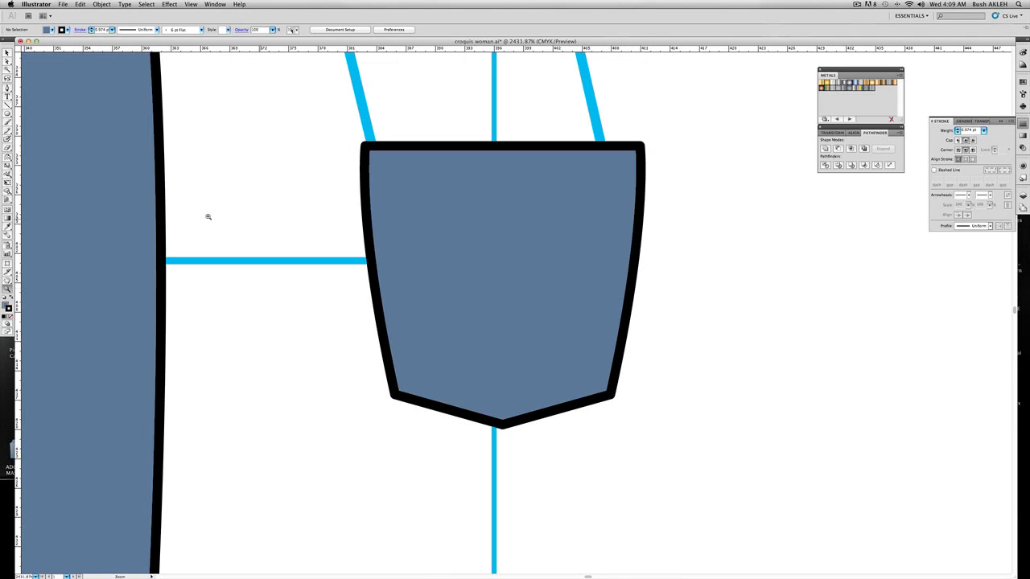
left_click(8, 87)
left_click(373, 154)
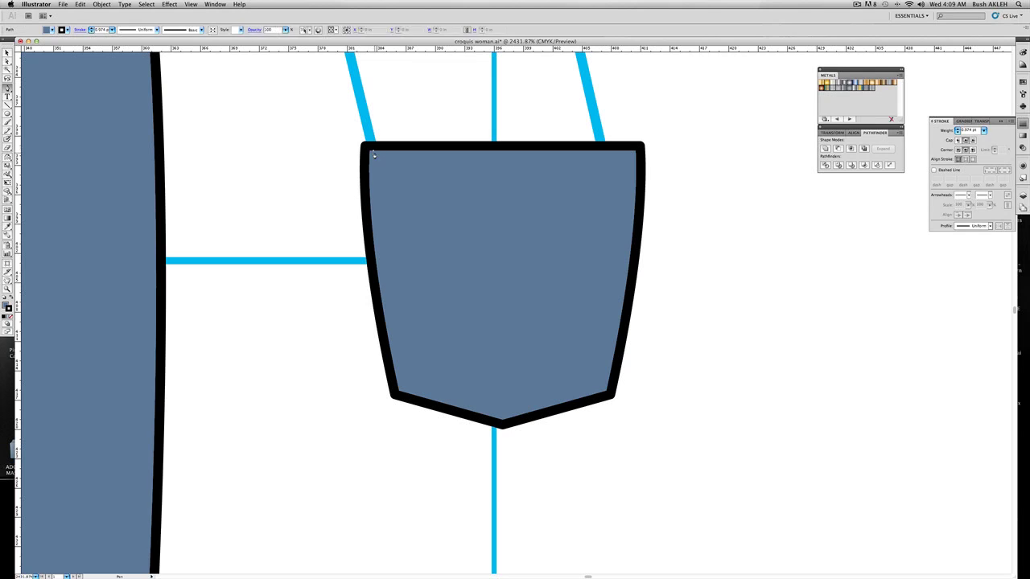
scroll(419, 354, "down", 2)
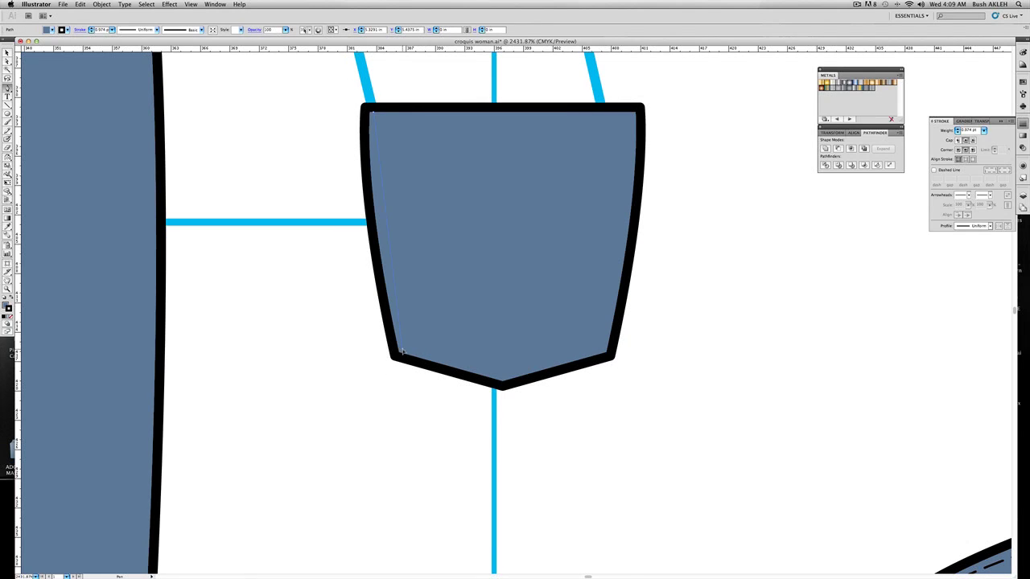
left_click_drag(402, 351, 433, 485)
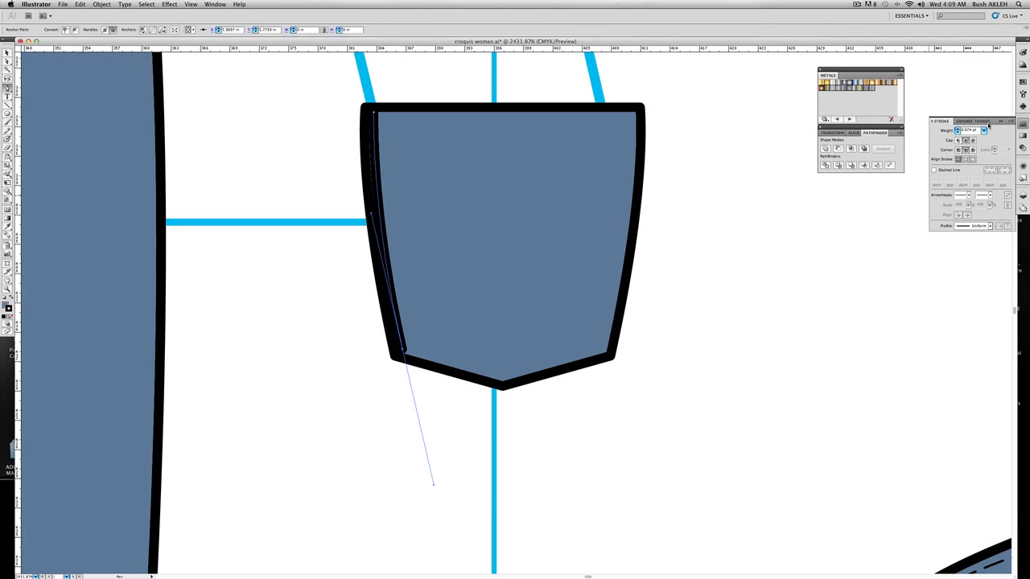
left_click(983, 131)
left_click(975, 115)
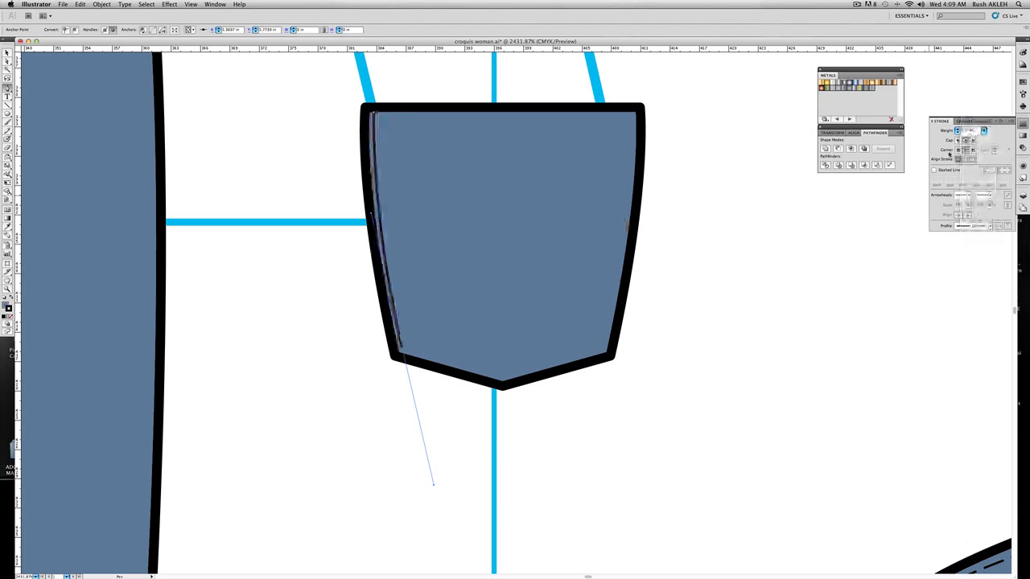
left_click(934, 170)
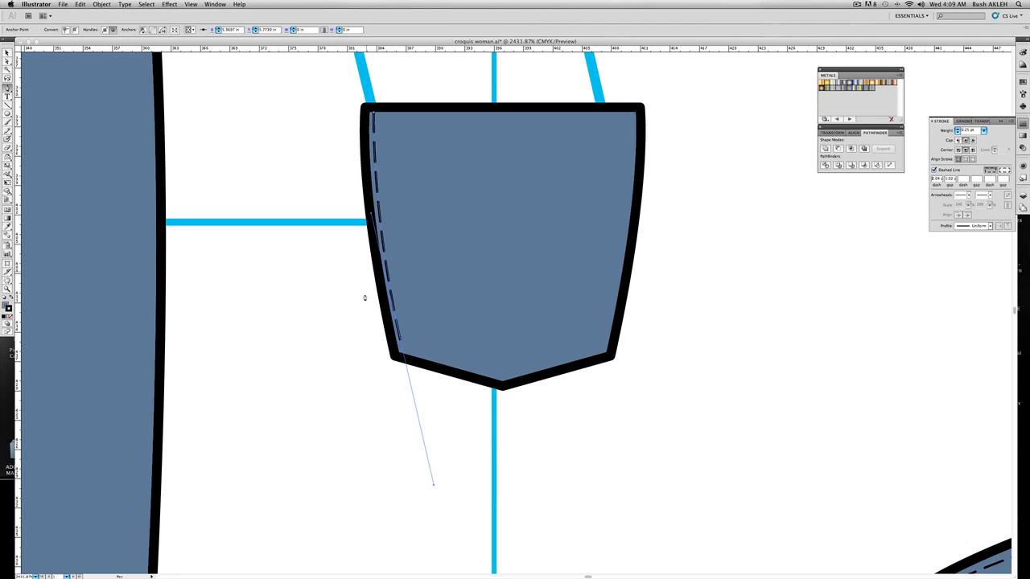
- Continue the dashed stitch line along the pocket's pointed bottom and up inside its right edge
left_click(400, 351)
left_click(503, 379)
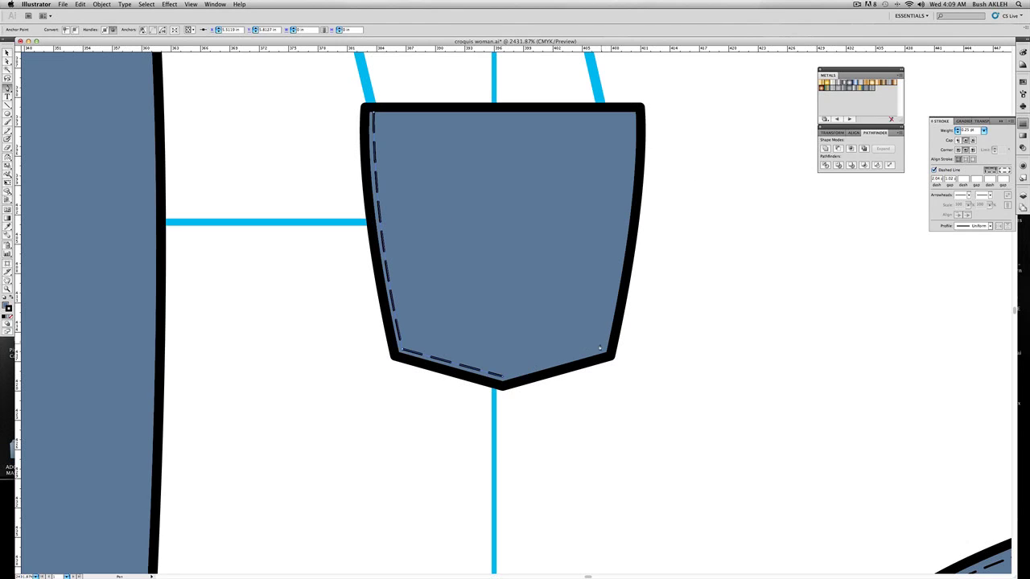
left_click(608, 352)
scroll(638, 107, "left", 1)
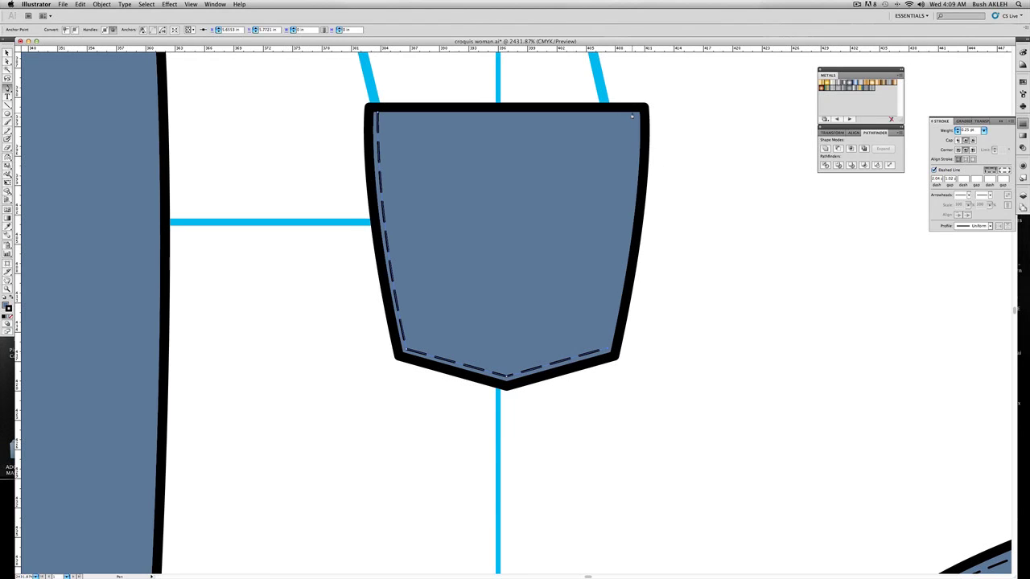
scroll(622, 62, "up", 5)
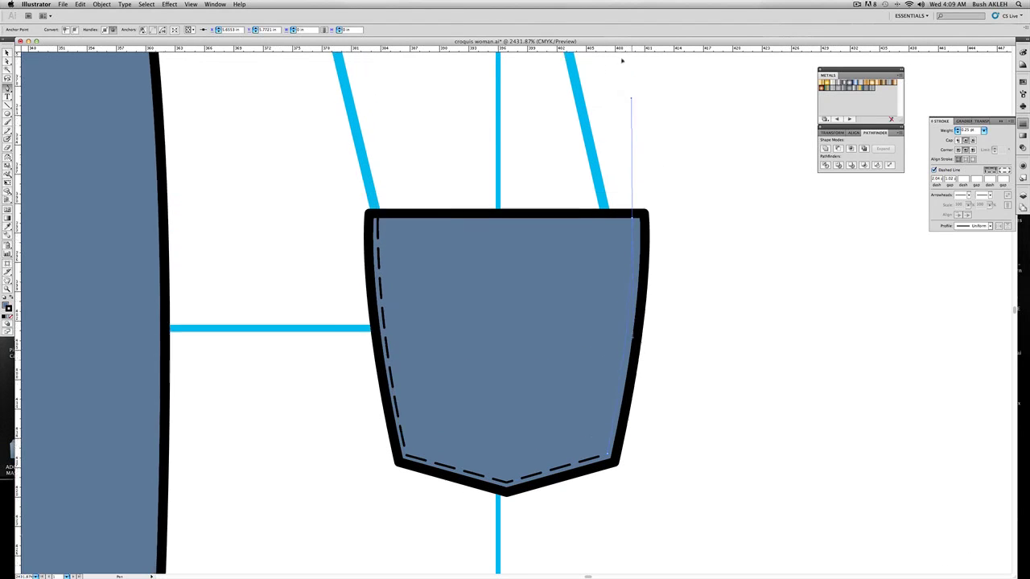
left_click_drag(630, 81, 630, 94)
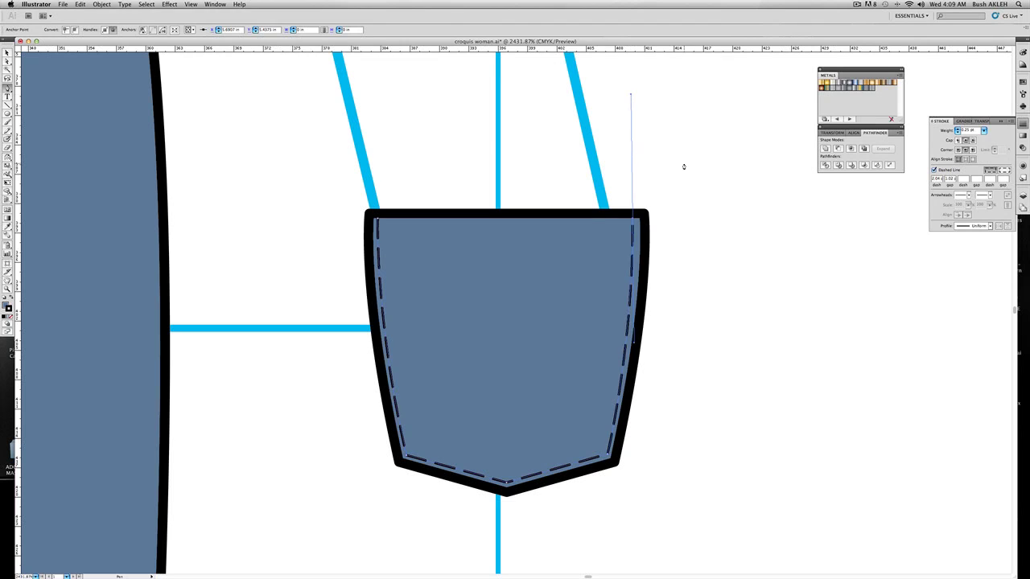
left_click(687, 215, "super")
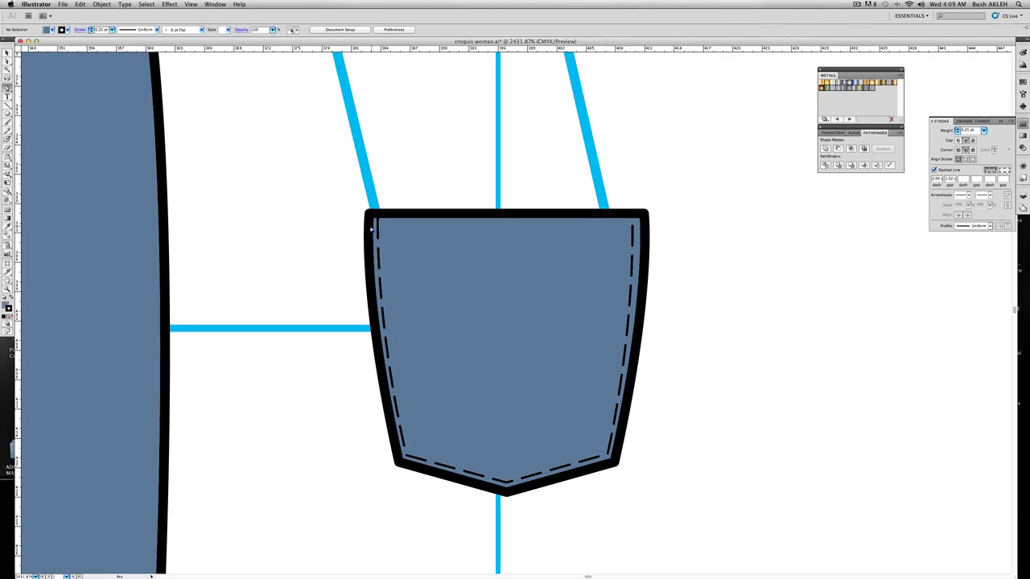
- Add a straight horizontal dashed stitch line across the pocket just below its upper edge
left_click(371, 226)
key("super+j")
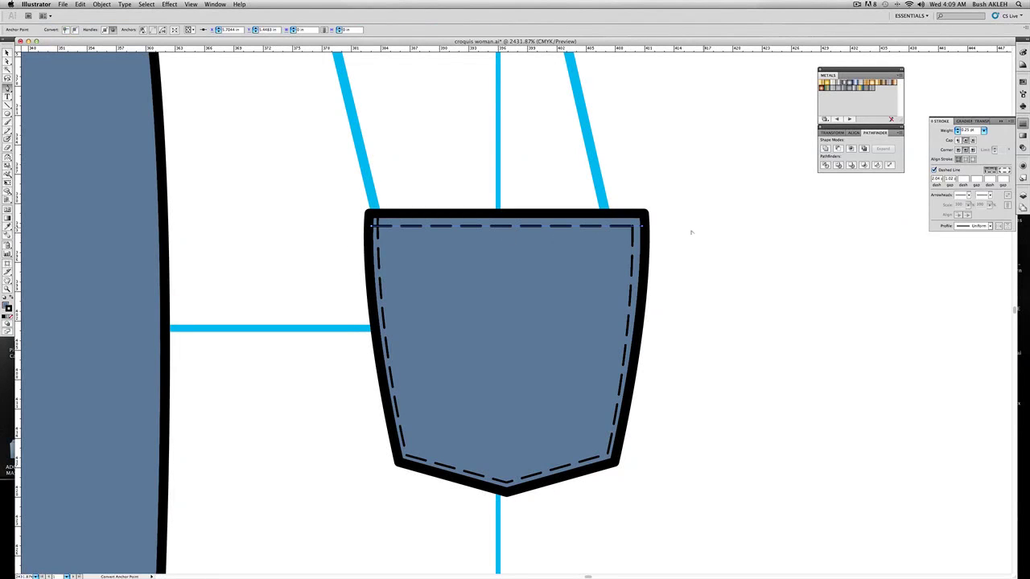
left_click(702, 233, "super")
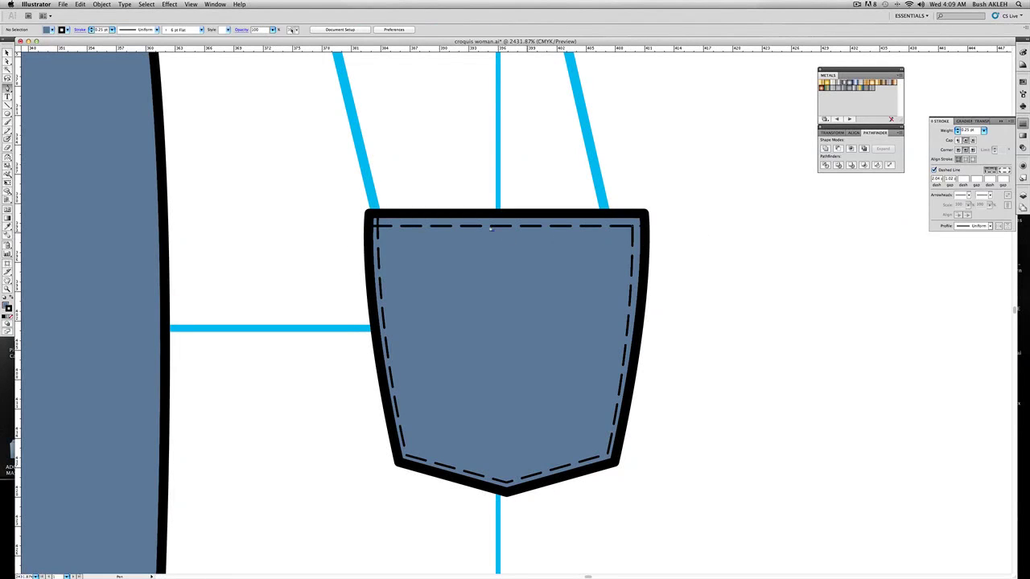
- Draw a second dashed stitch line inside the first along the pocket's sides and bottom, and remove its fill
left_click(392, 218)
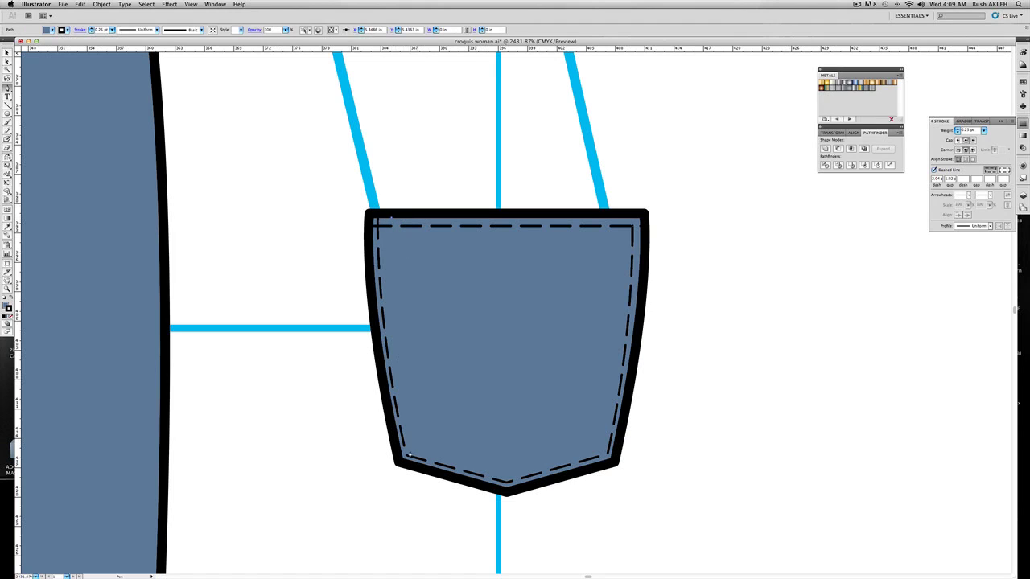
left_click(408, 455)
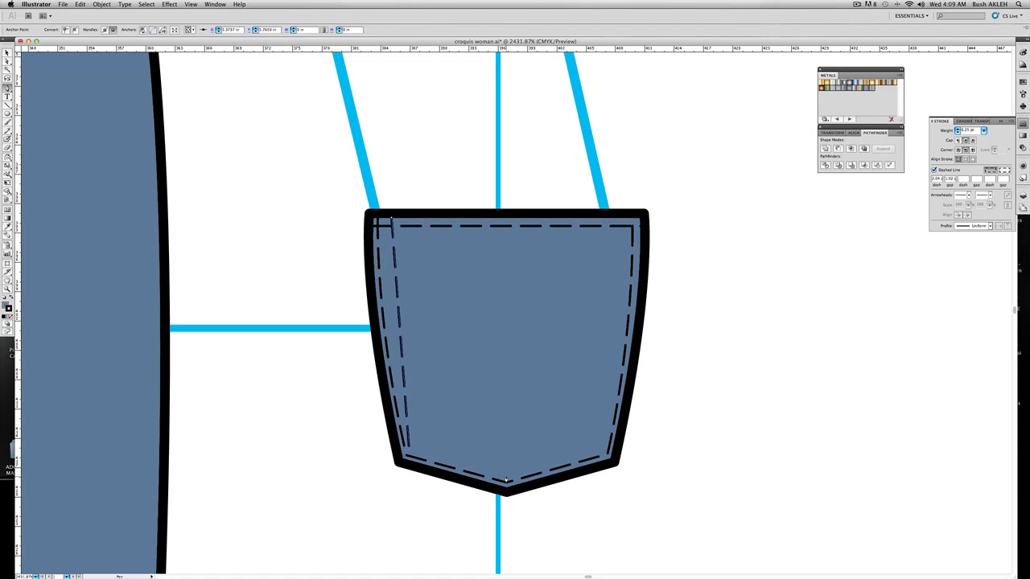
left_click(600, 452)
left_click_drag(602, 452, 612, 439)
left_click(619, 220)
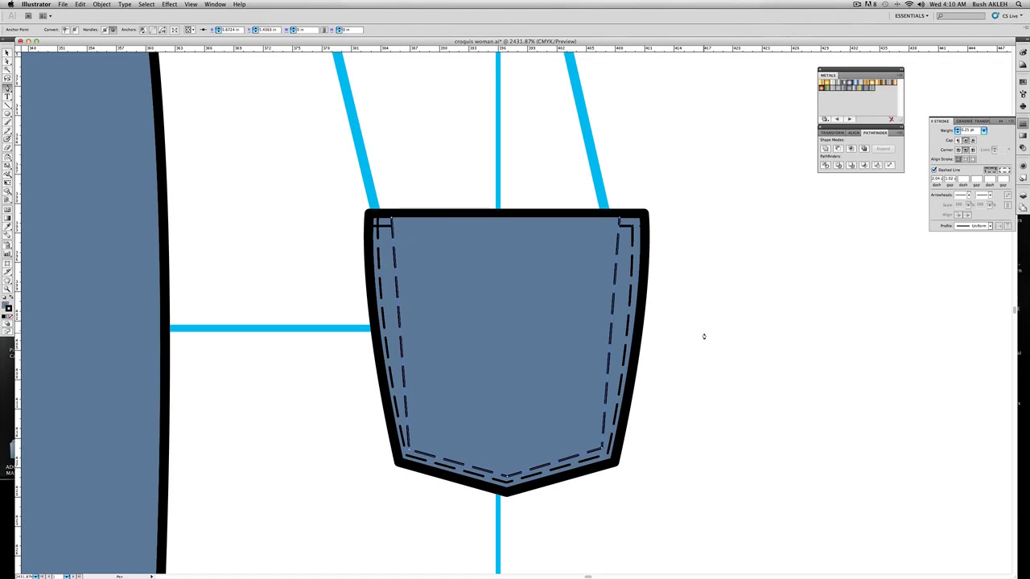
left_click(6, 305)
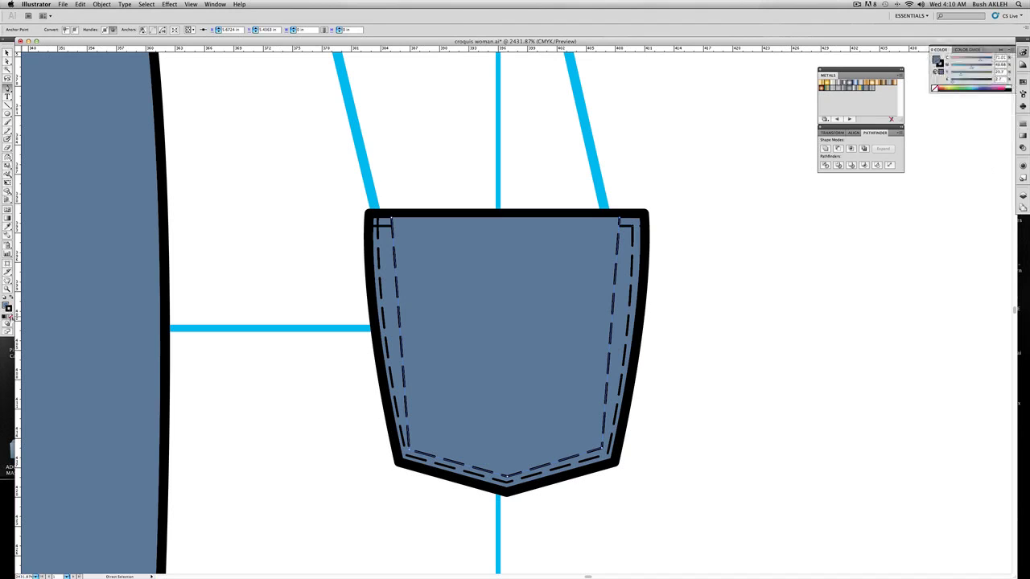
left_click(10, 317)
key("p")
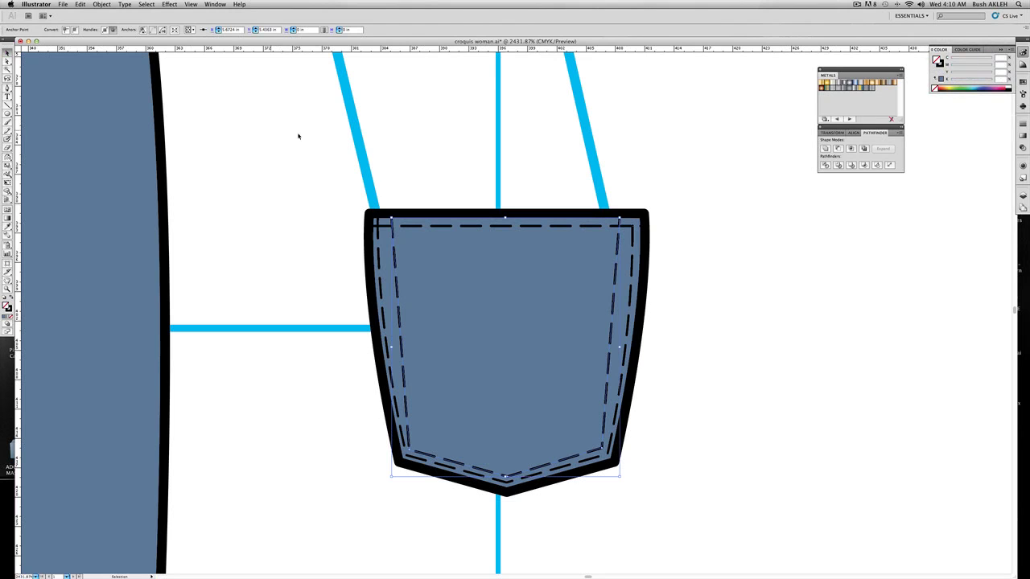
- Group the pocket outline with all its stitch lines
key("v")
left_click_drag(322, 149, 691, 497)
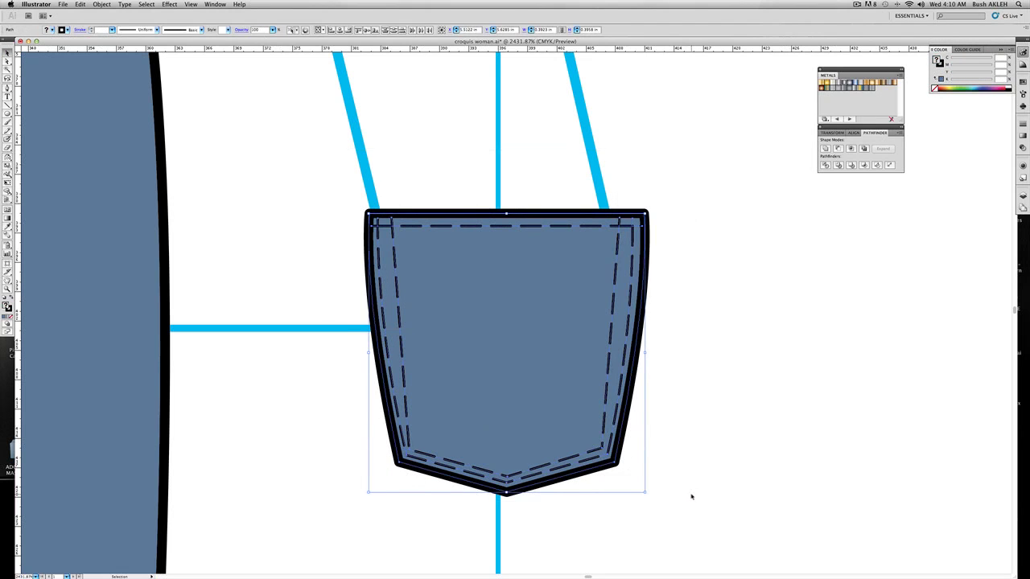
key("super+g")
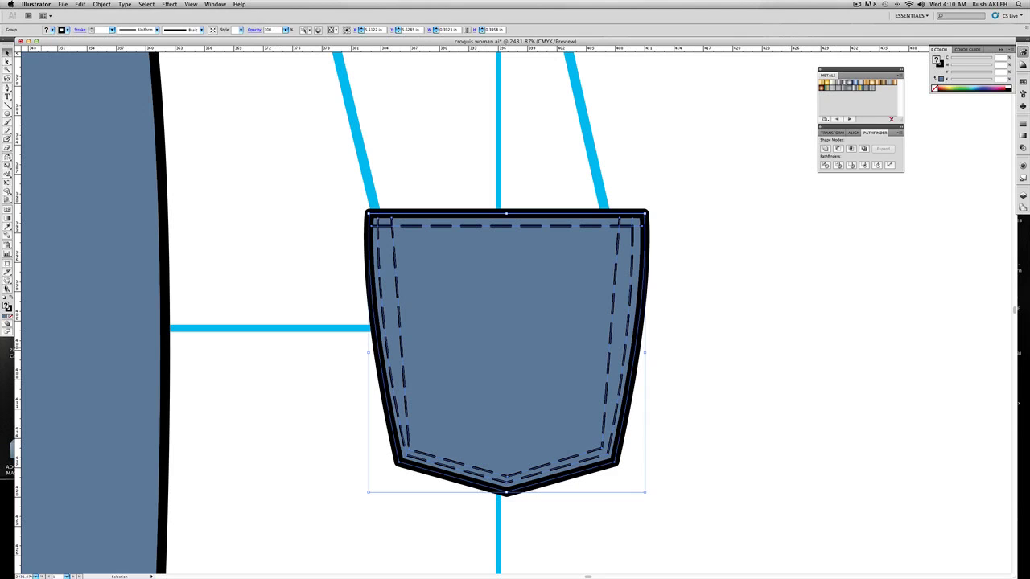
left_click(8, 290)
left_click(316, 362, "alt")
left_click(317, 362, "alt")
left_click(502, 388, "alt")
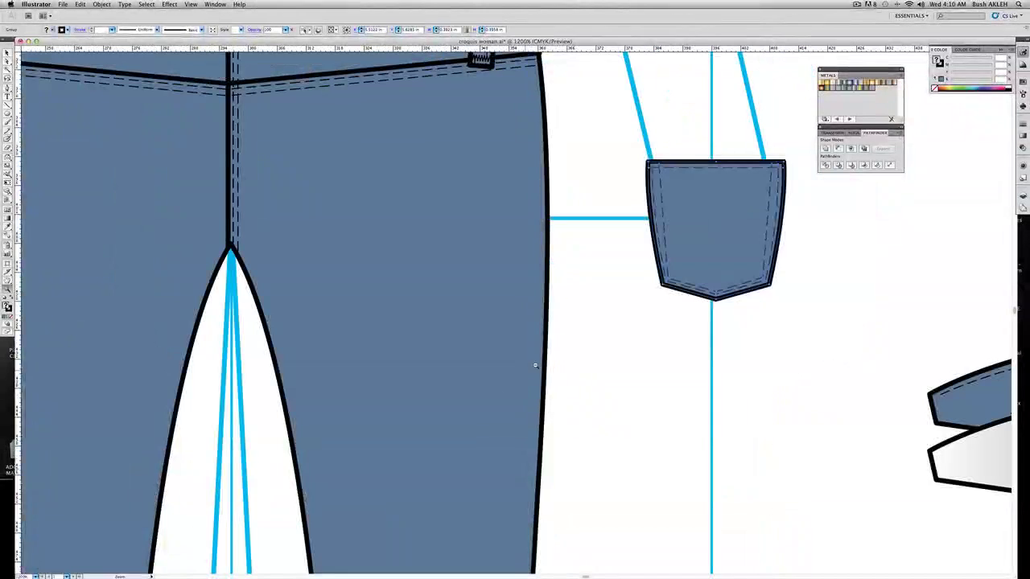
- Copy the small bar-tack stitch from the right belt loop's lower end onto the pocket's upper left corner
left_click(557, 268, "alt")
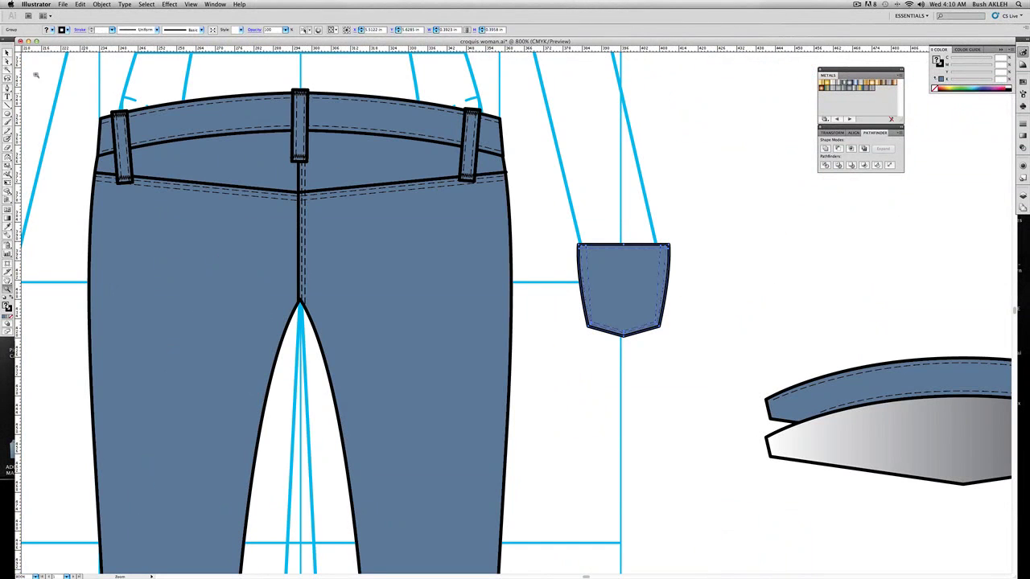
left_click_drag(7, 62, 29, 71)
left_click(476, 179)
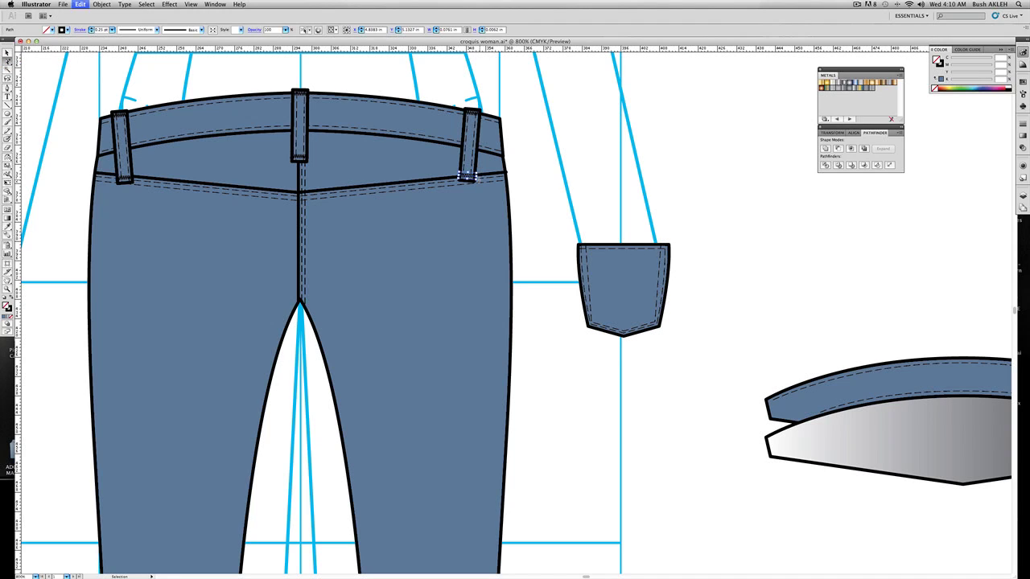
left_click(513, 314)
left_click_drag(523, 315, 597, 252)
key("v")
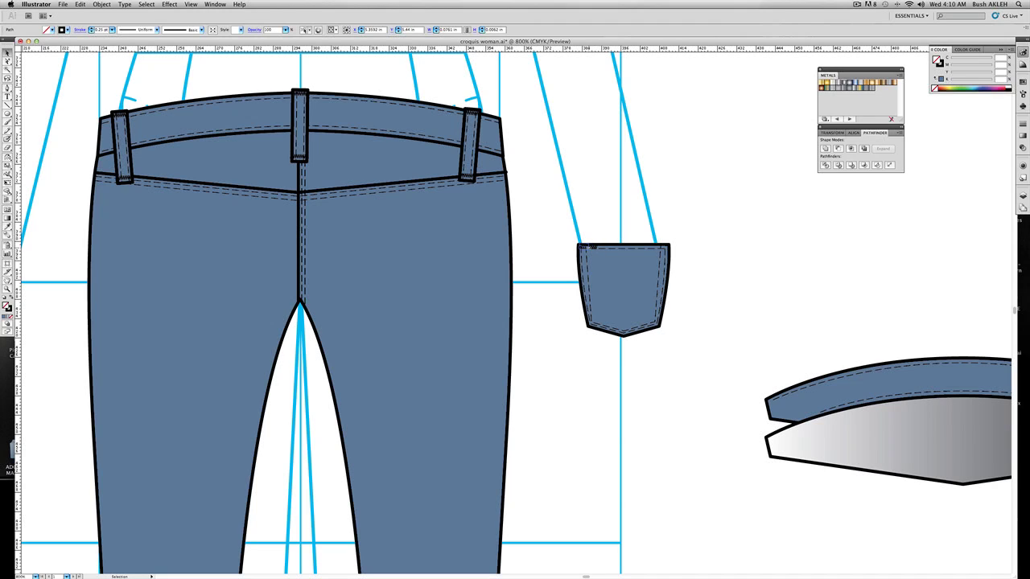
- Duplicate the bar tack straight across to the pocket's upper right corner
left_click(586, 247)
left_click_drag(584, 247, 665, 250)
left_click(592, 230)
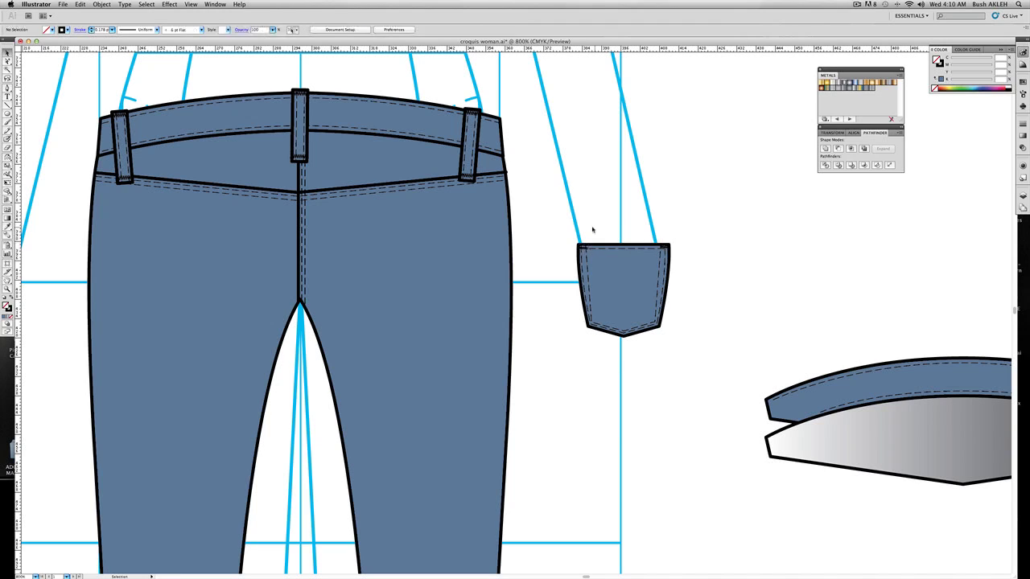
- Group the pocket with both bar tacks and move it onto the right half of the trousers' seat
left_click_drag(583, 247, 688, 355)
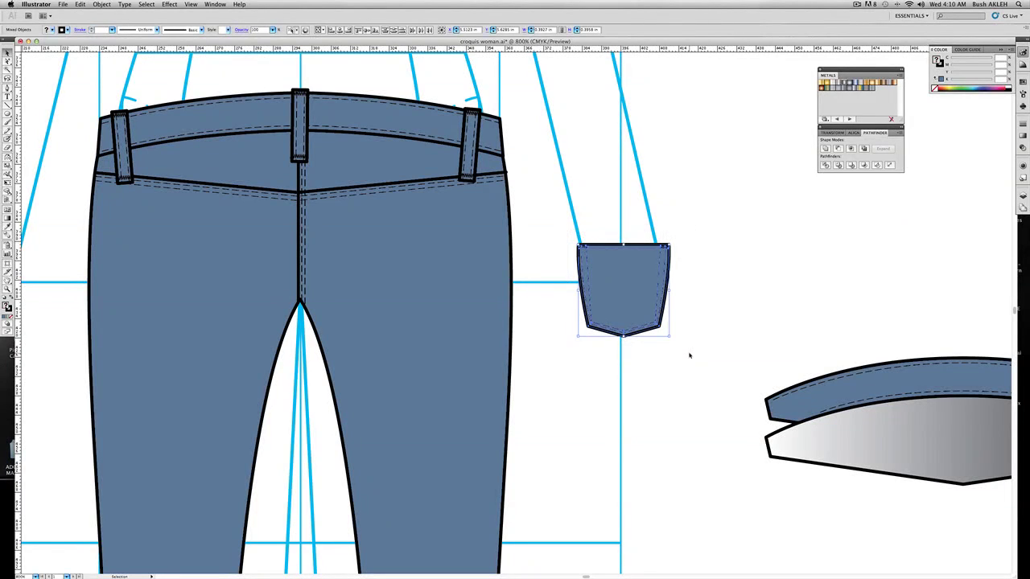
key("super+g")
left_click_drag(634, 302, 420, 274)
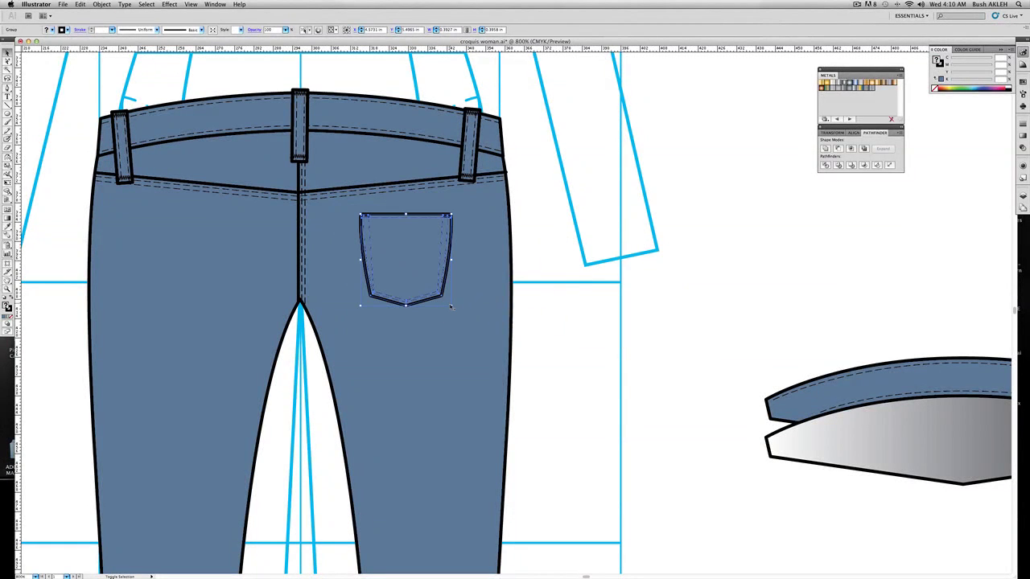
- Enlarge the right pocket proportionally, tilt it to follow the yoke seam, and position it just below the seam's topstitching
left_click_drag(451, 305, 473, 328)
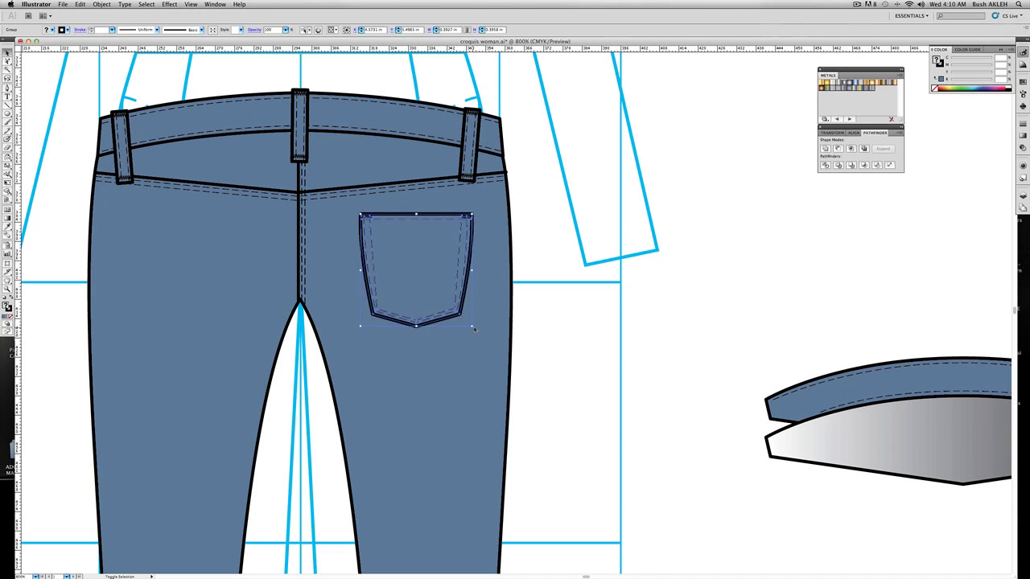
left_click(478, 332)
left_click(443, 306)
left_click_drag(475, 329, 479, 325)
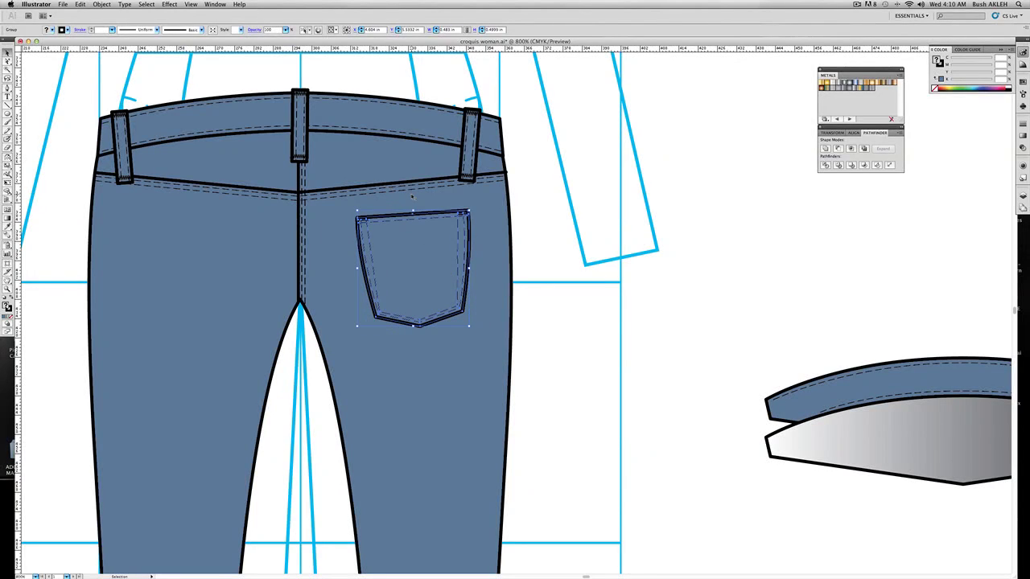
left_click_drag(413, 240, 412, 226)
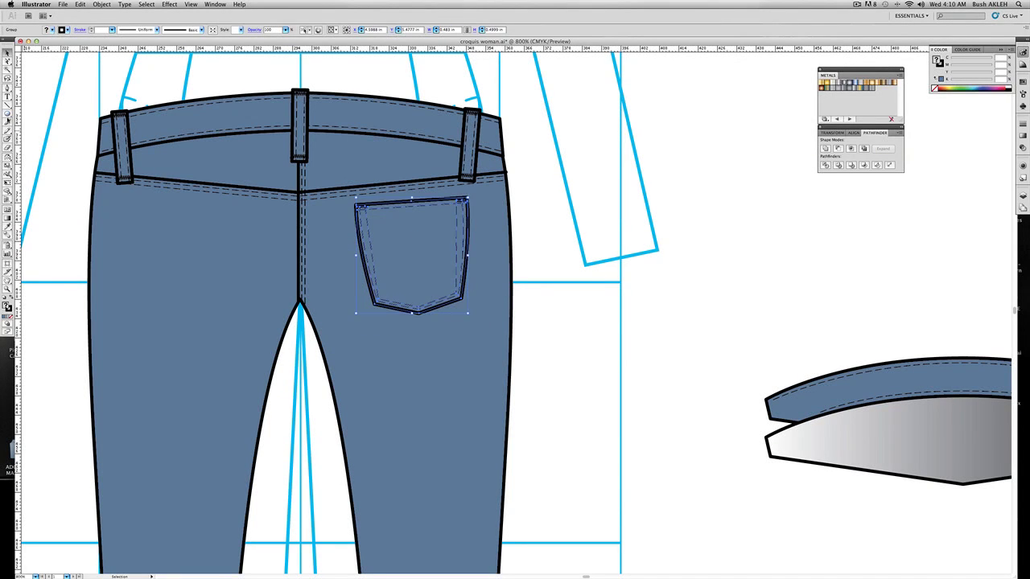
left_click_drag(421, 222, 418, 222)
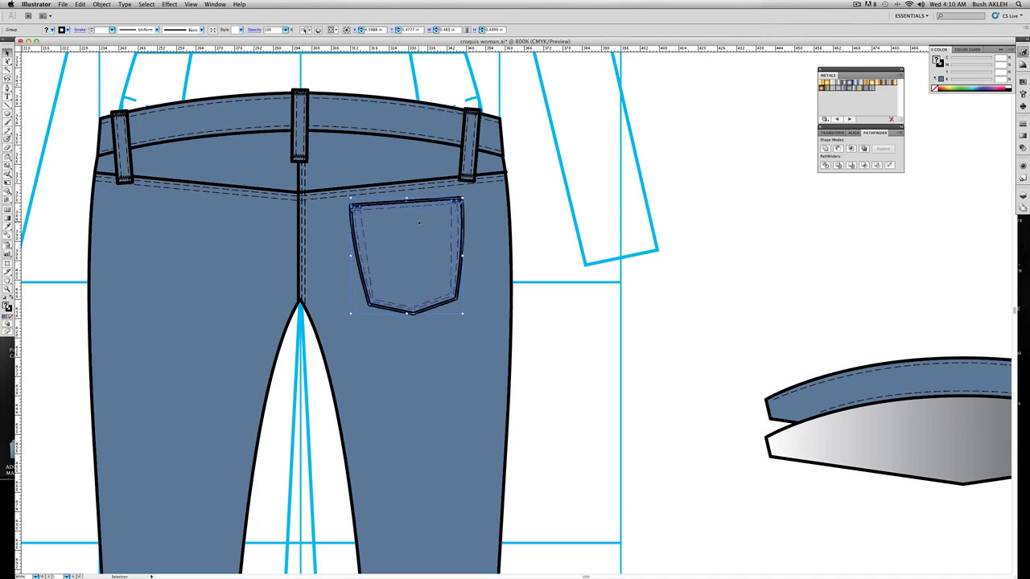
key("Left")
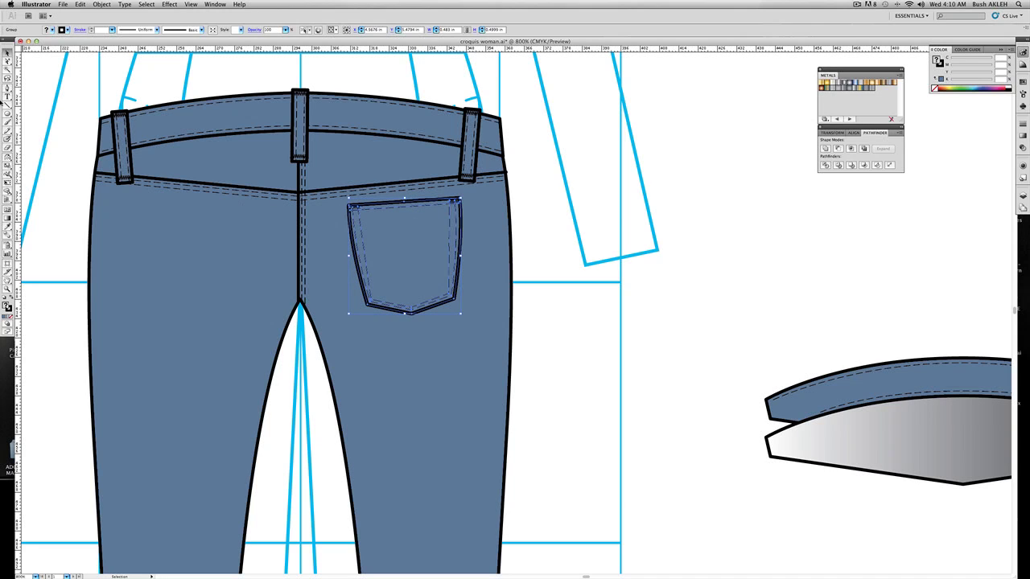
- Reflect a copy of the pocket across the vertical axis and place it at the same height on the left half
double_click(8, 157)
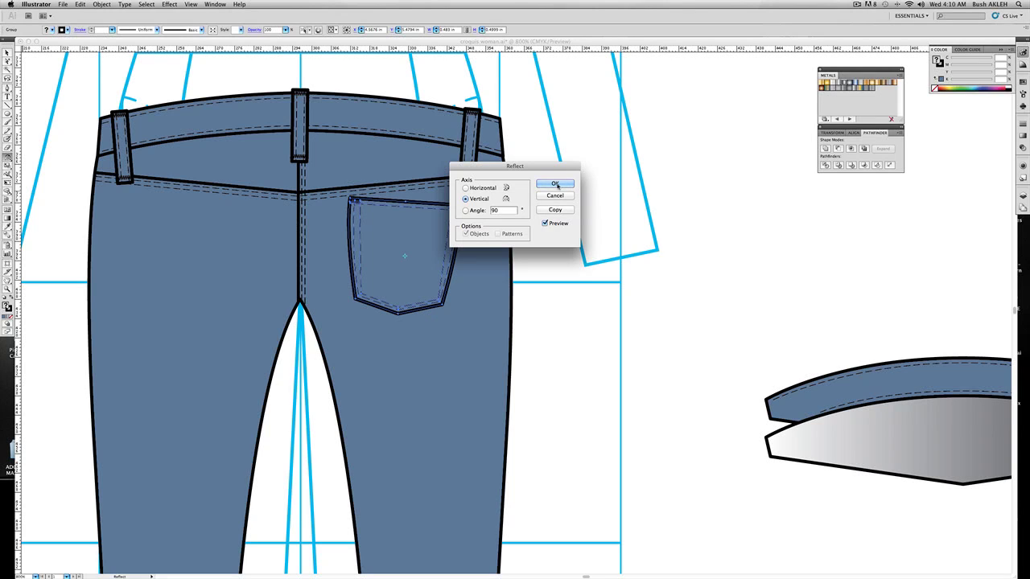
left_click(555, 210)
key("v")
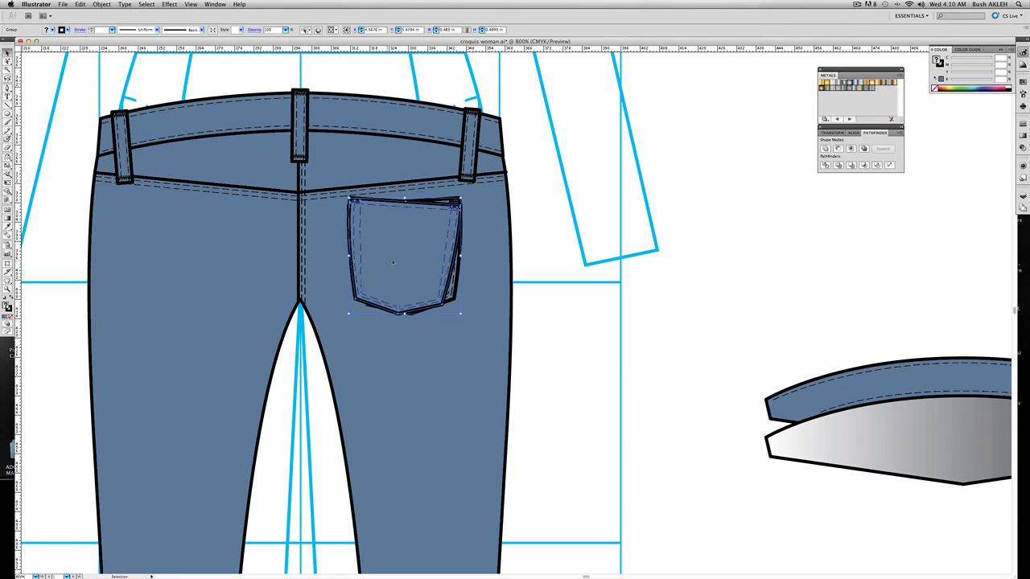
left_click_drag(401, 251, 185, 249)
left_click(627, 236)
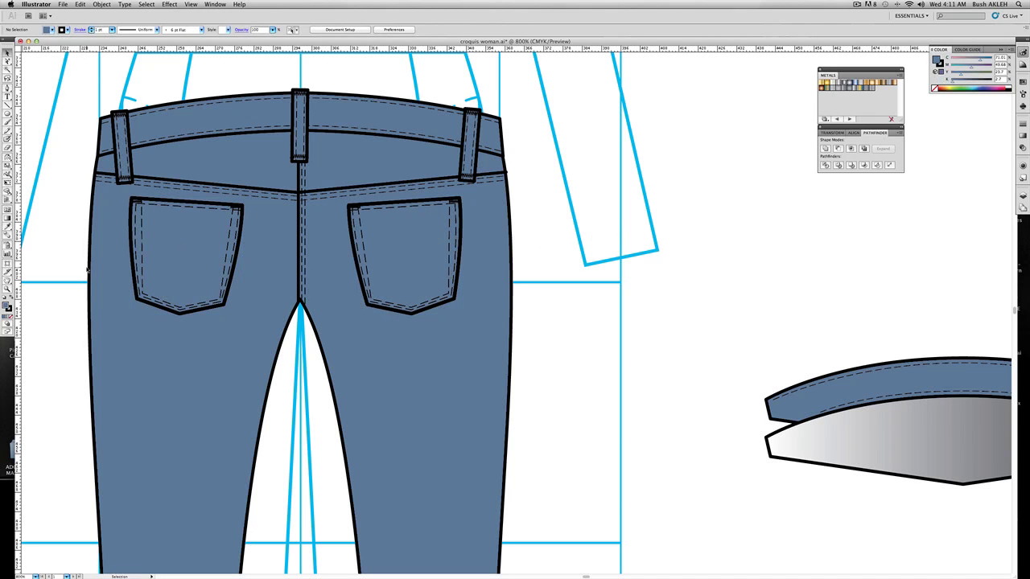
- Delete the spare waistband and gradient pieces lying beside the croquis
left_click(8, 290)
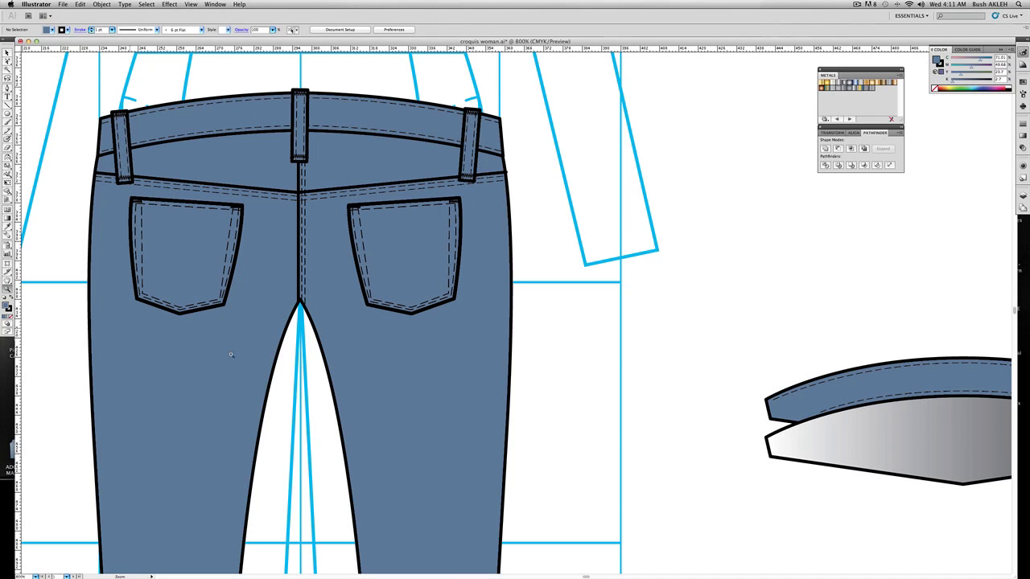
left_click(359, 382, "alt")
left_click(370, 380, "alt")
left_click(392, 383, "alt")
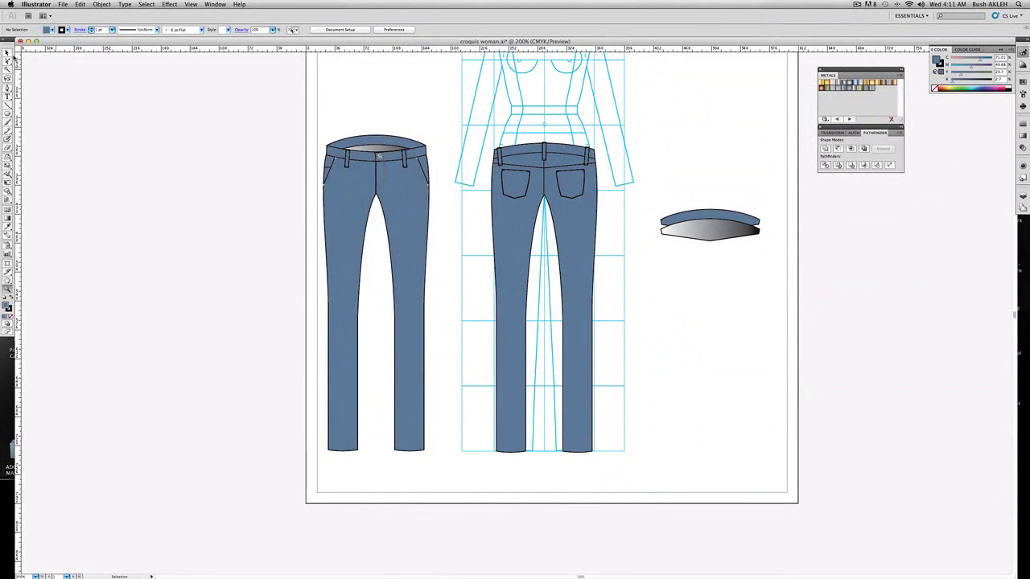
left_click(7, 53)
left_click_drag(679, 155, 752, 273)
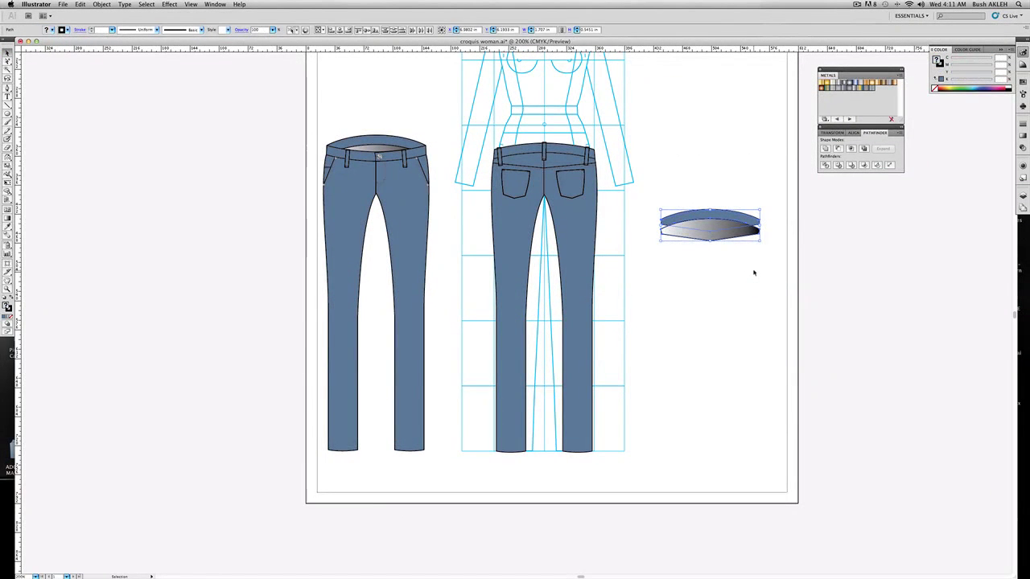
key("Delete")
- Select the whole front-view trousers and move them closer to the back view
left_click_drag(306, 123, 449, 474)
left_click_drag(374, 241, 383, 239)
left_click_drag(429, 193, 461, 188)
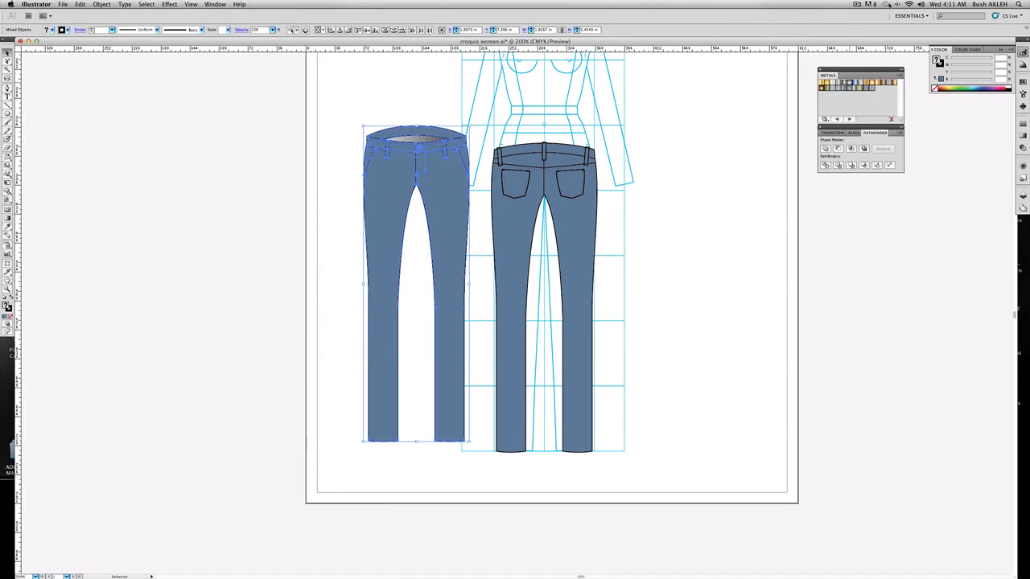